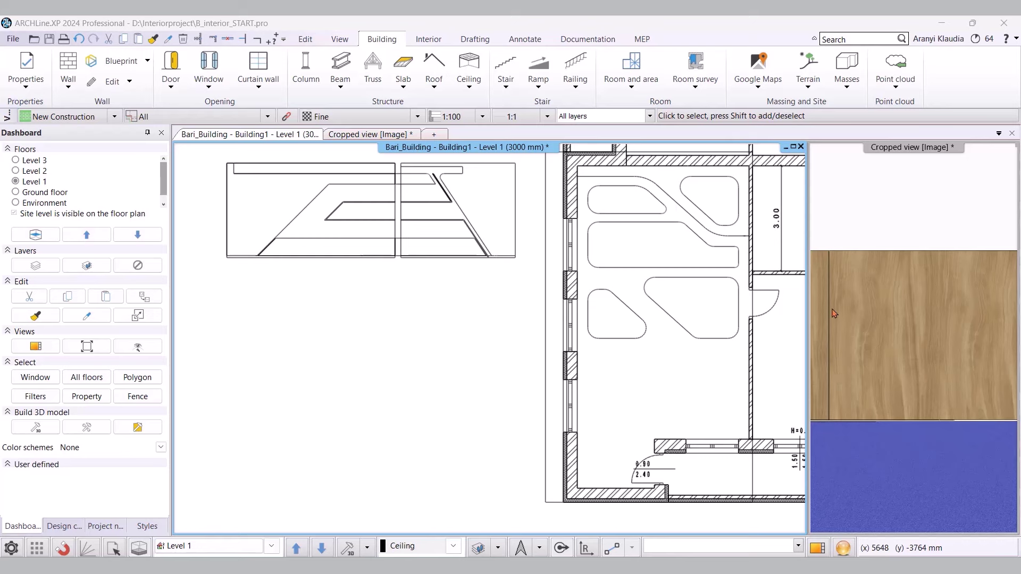
- Set the default thickness for plain ceilings by polygon to 300 mm
scroll(668, 255, up, 5)
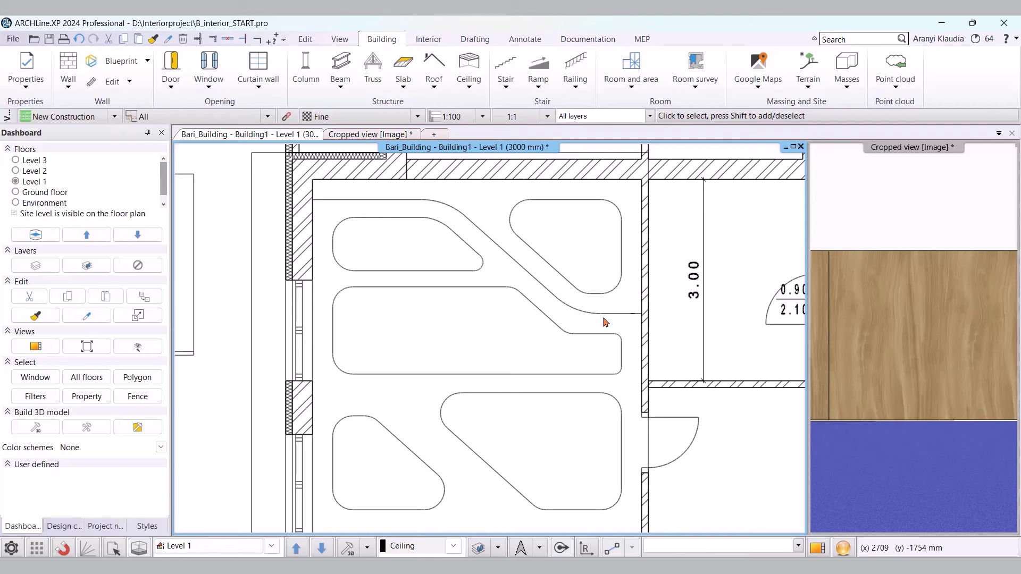
click(392, 40)
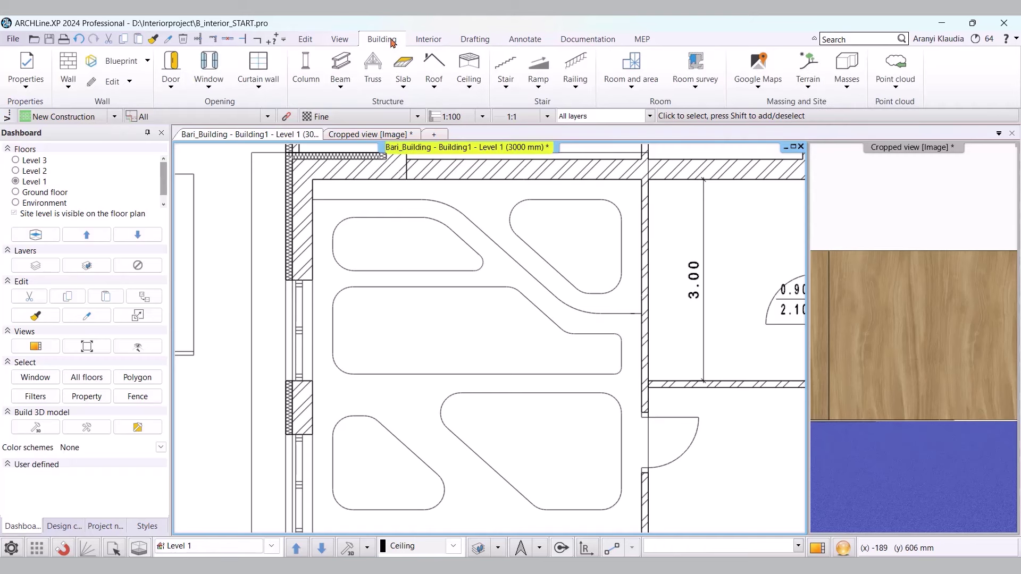
click(470, 83)
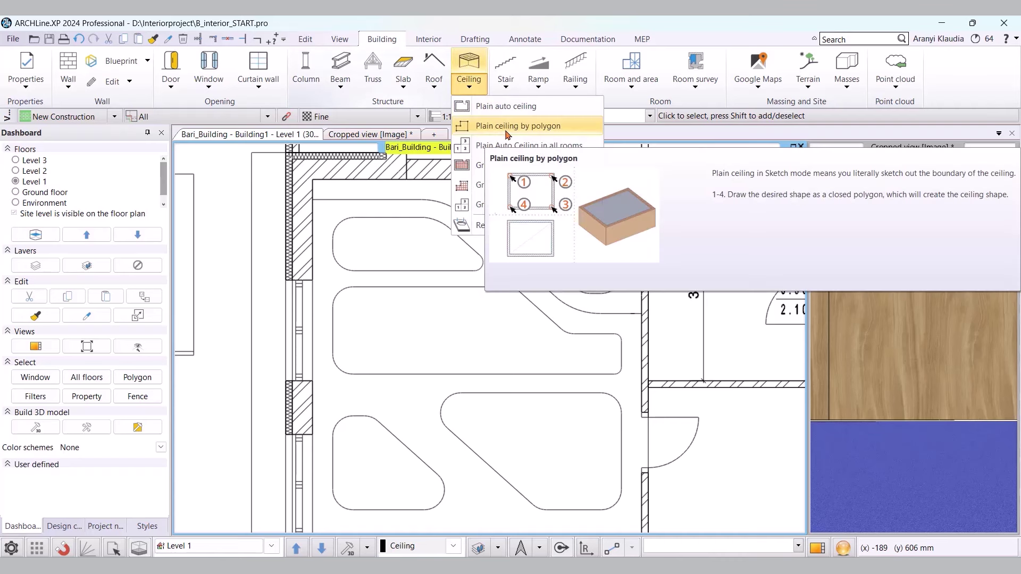
right_click(506, 130)
click(527, 142)
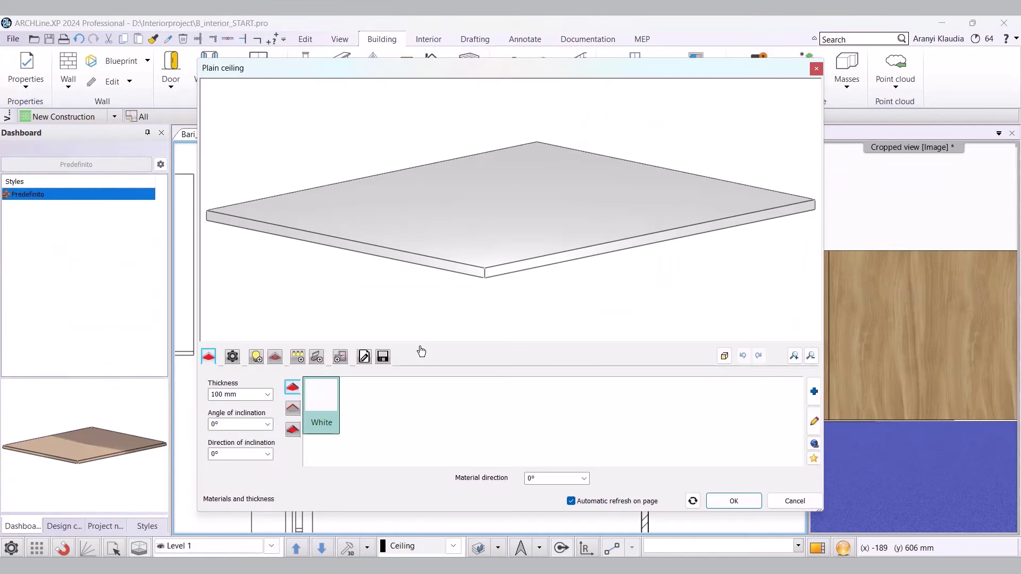
click(258, 396)
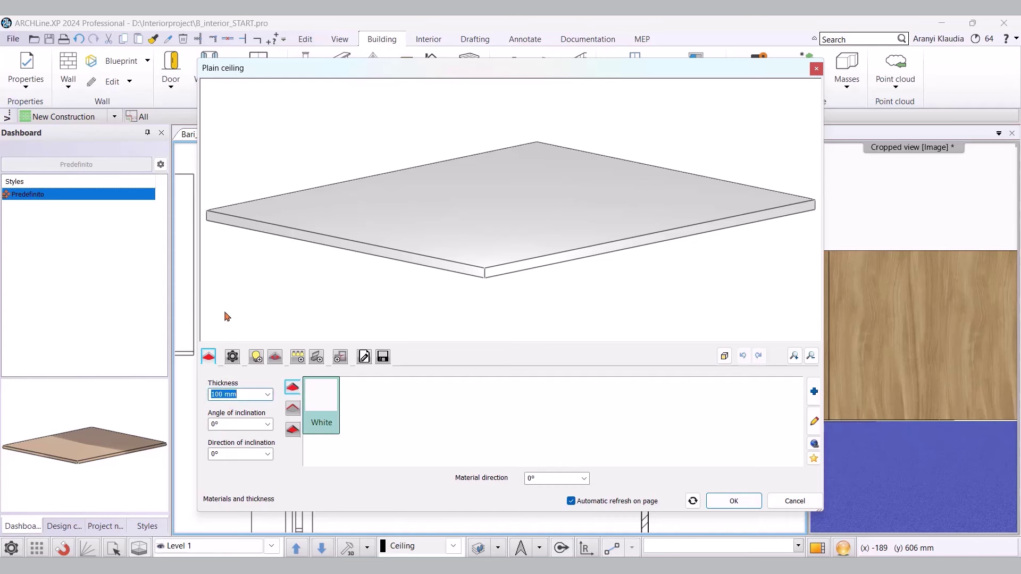
text(300)
key(Return)
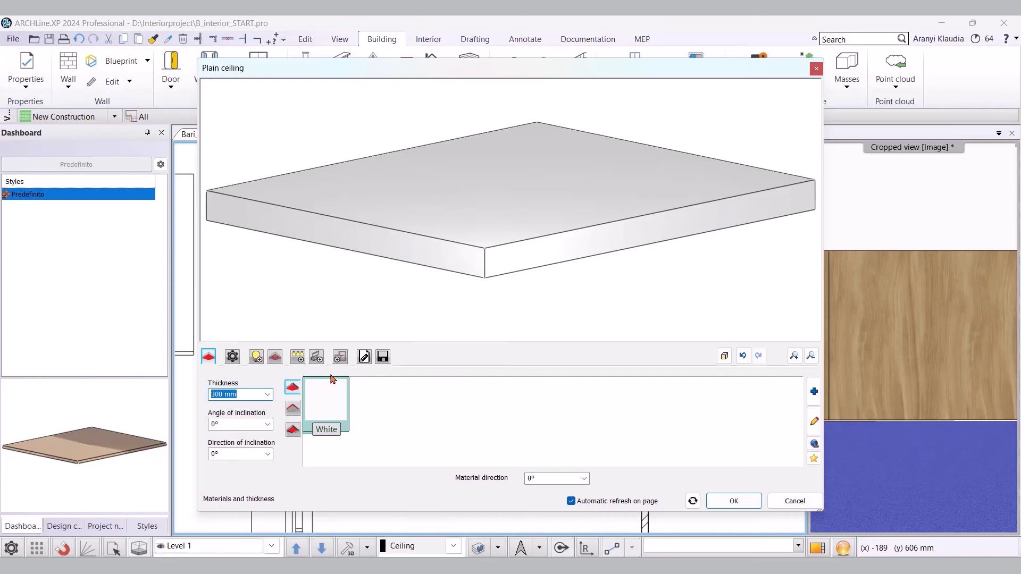
- Set the plain ceiling's 2D representation to Simplified in the general settings and accept the properties
click(364, 357)
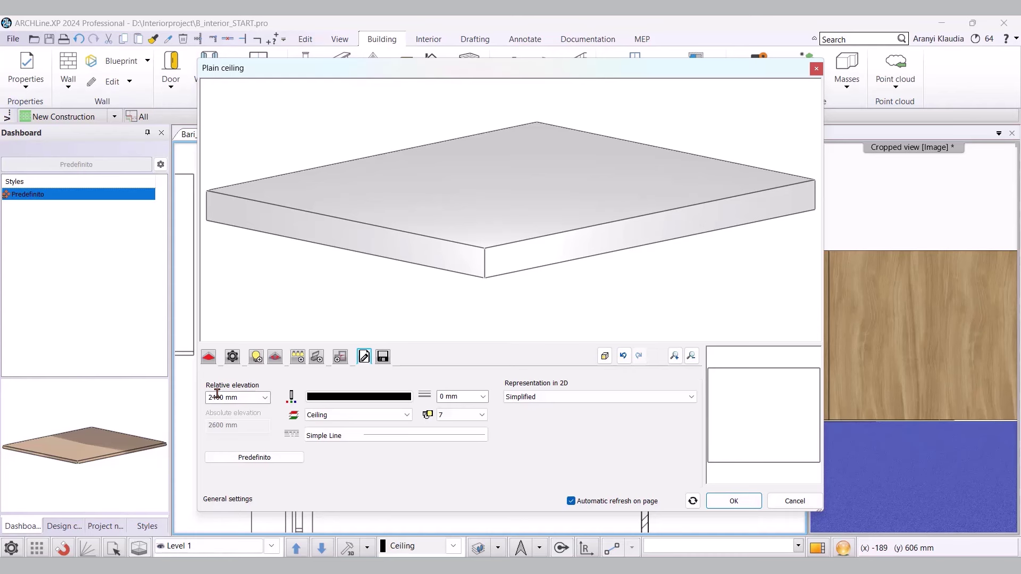
click(580, 396)
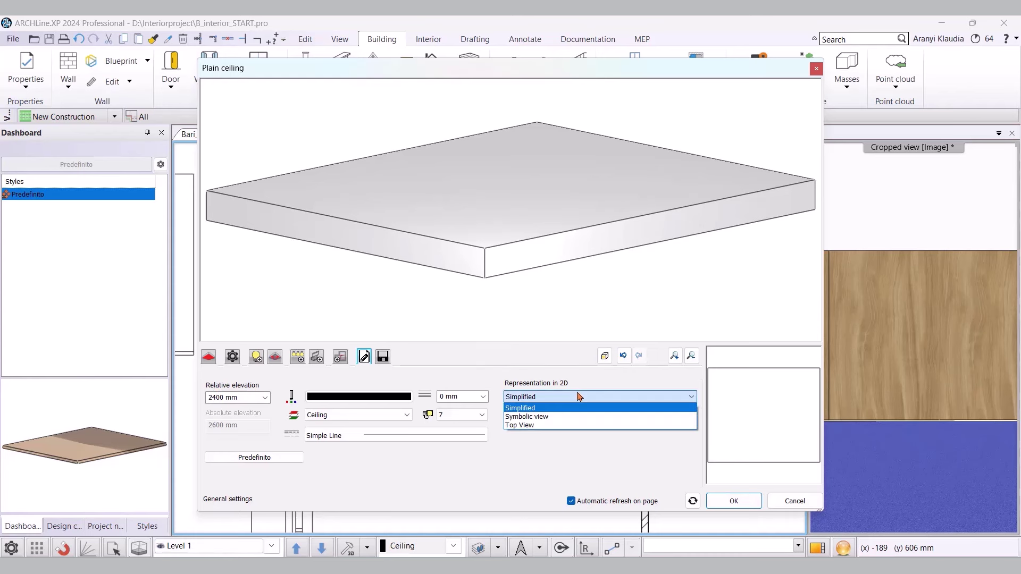
click(534, 410)
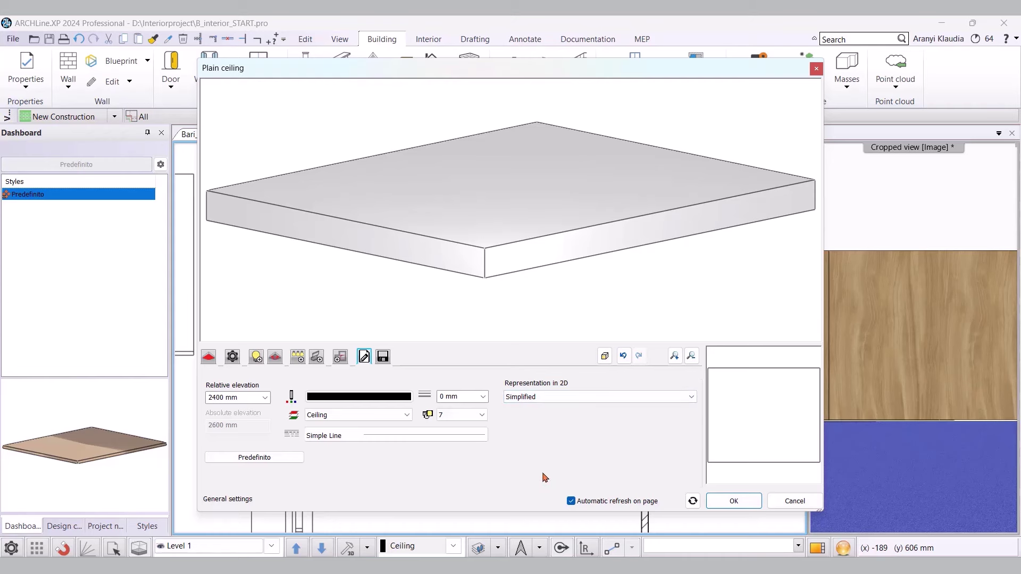
click(718, 503)
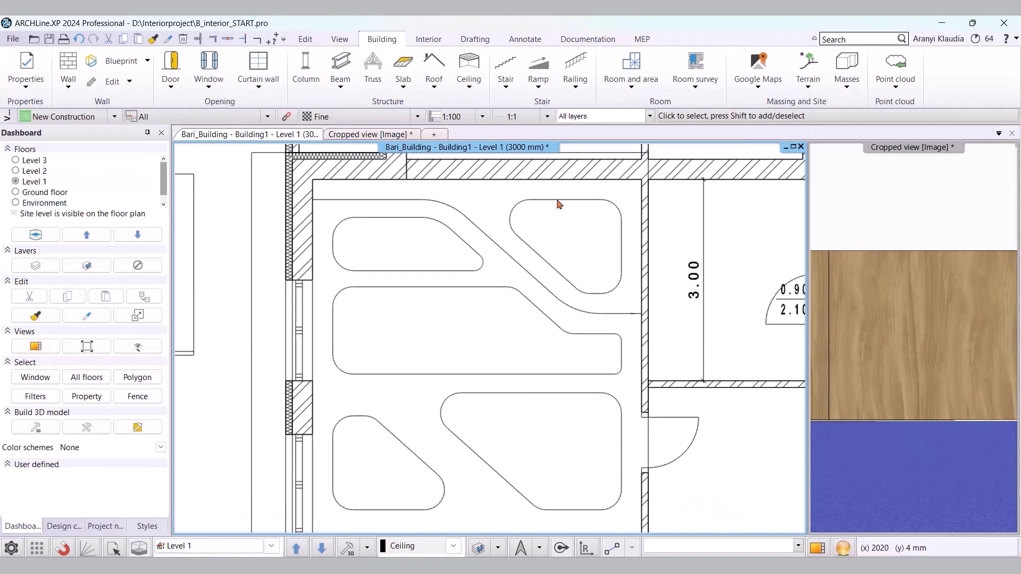
- Create a plain ceiling by polygon from the closed region between the upper wall and the curved line, and check it in the perspective view
click(469, 72)
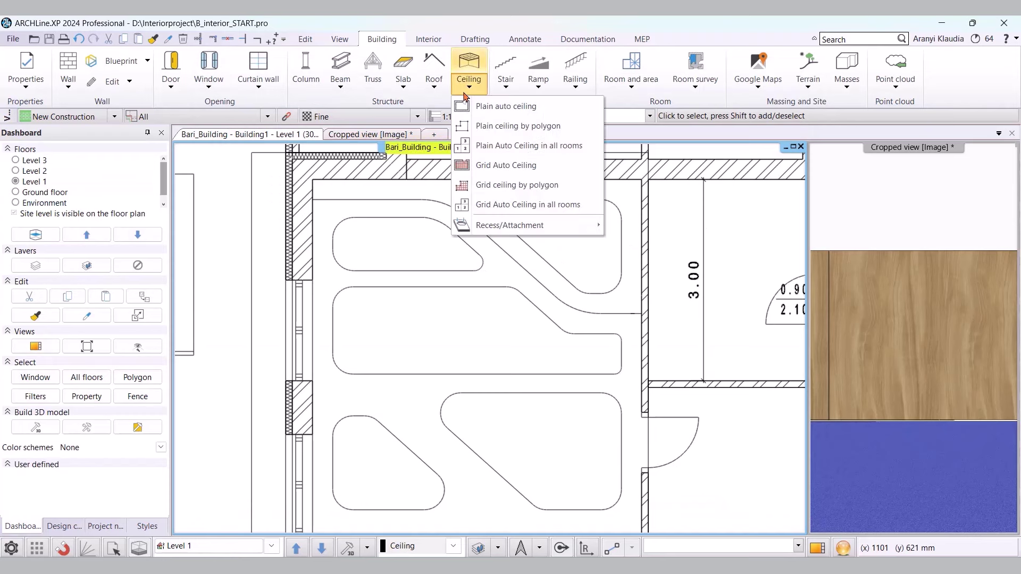
click(545, 128)
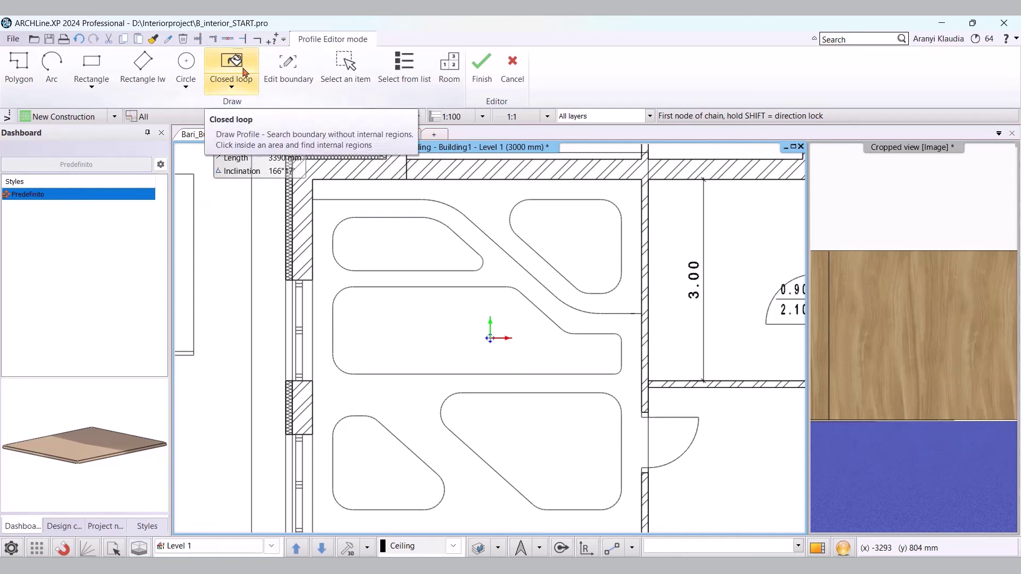
click(244, 72)
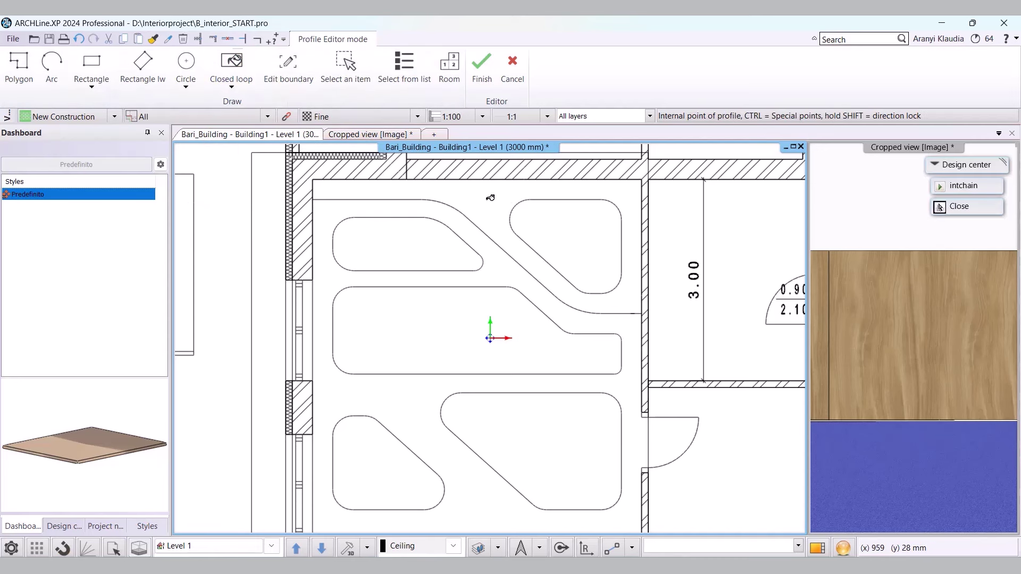
click(490, 198)
click(370, 135)
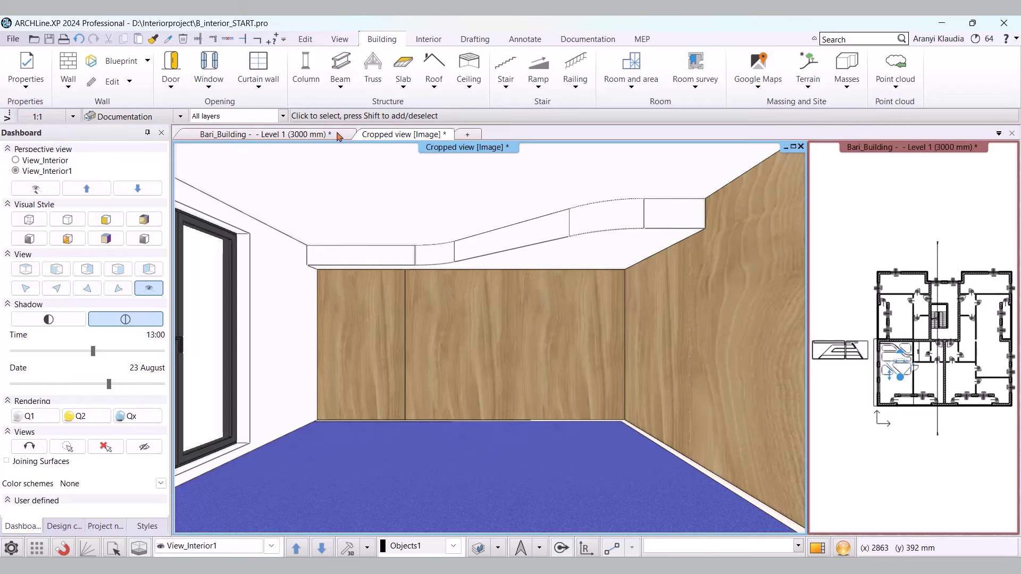
click(320, 138)
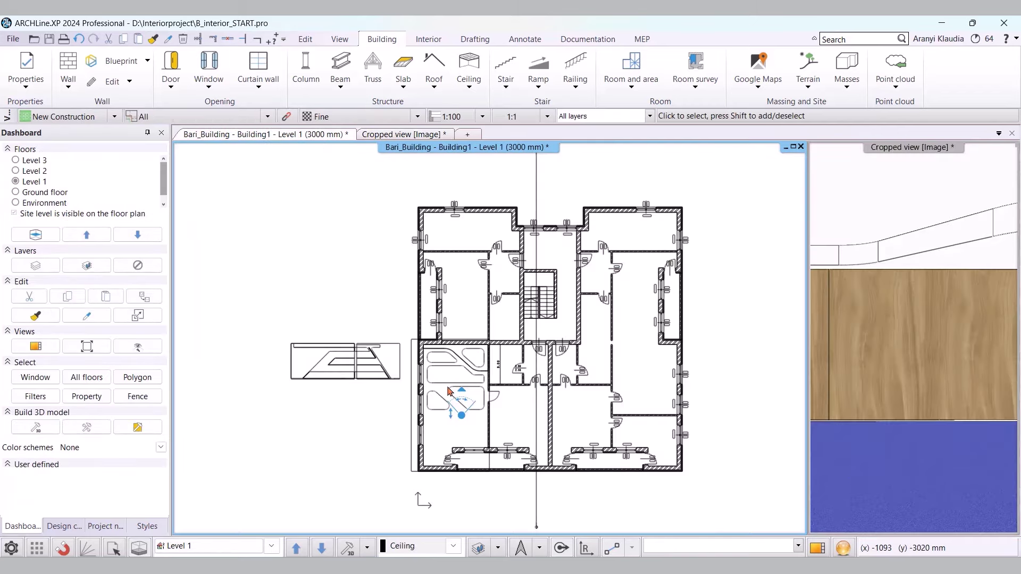
- Edit the curved ceiling and define a custom hole profile from the closed loop of the rounded triangular outline inside it
scroll(463, 394, up, 4)
scroll(472, 341, up, 2)
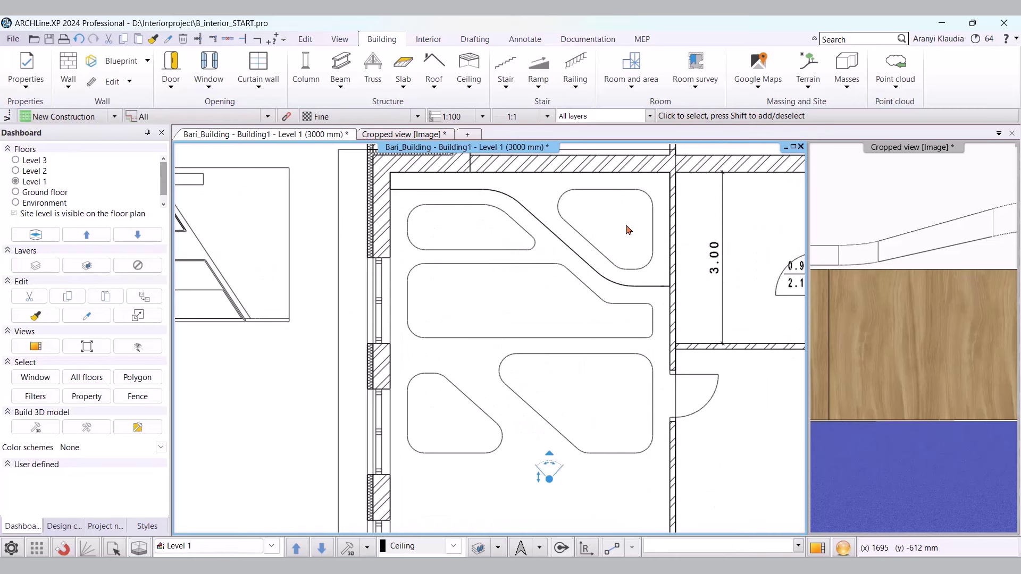
click(553, 234)
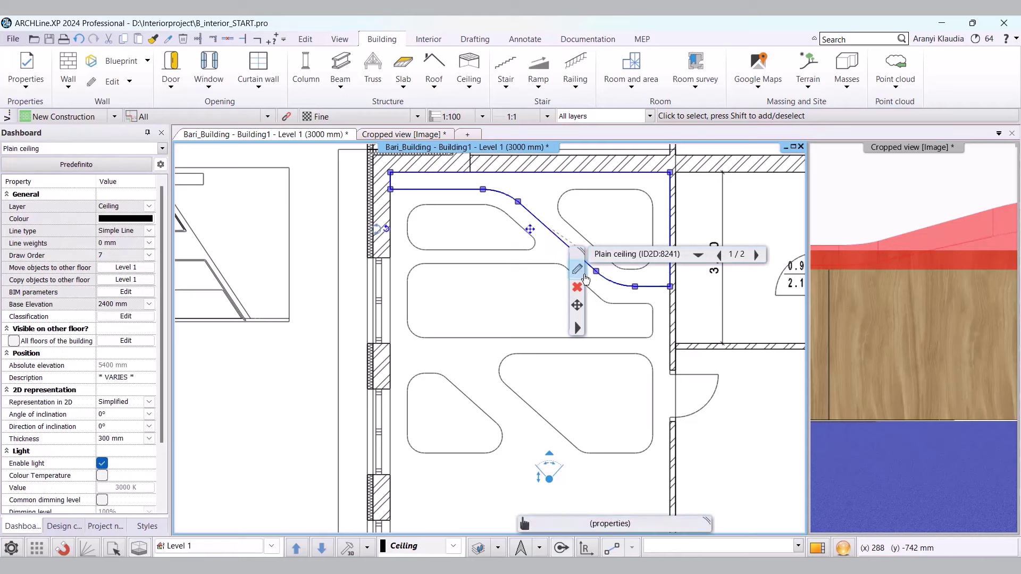
click(579, 272)
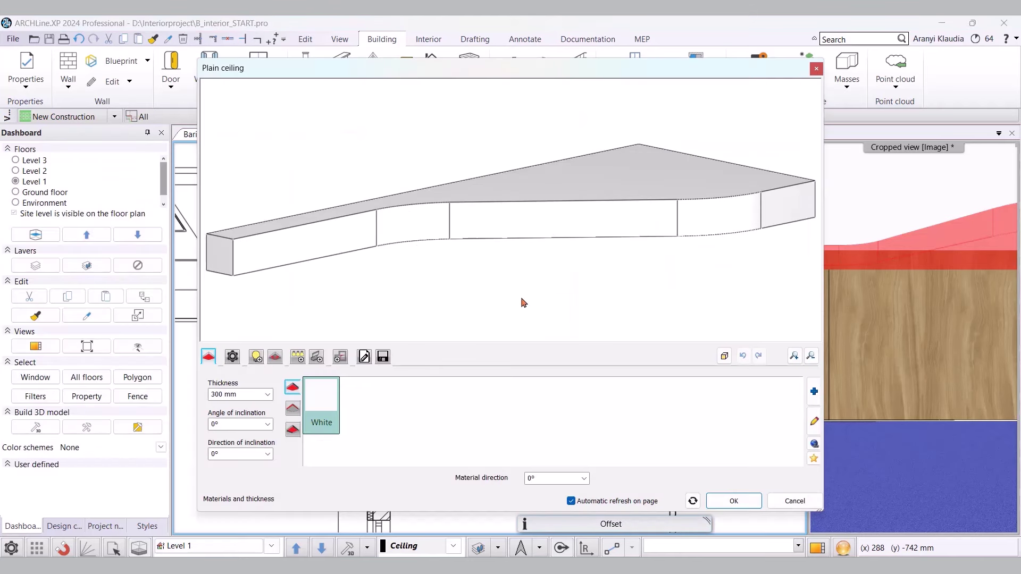
click(342, 357)
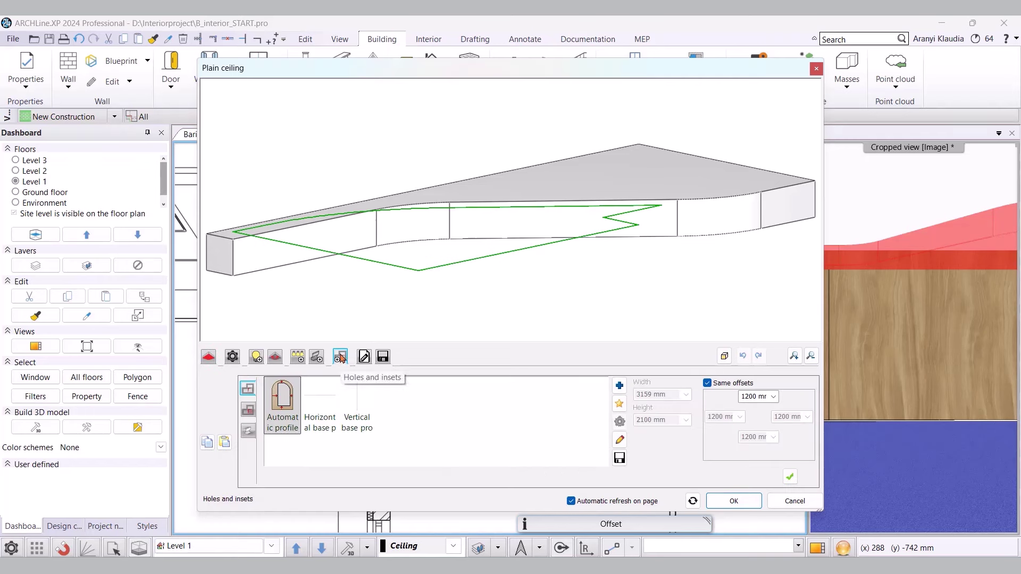
click(618, 404)
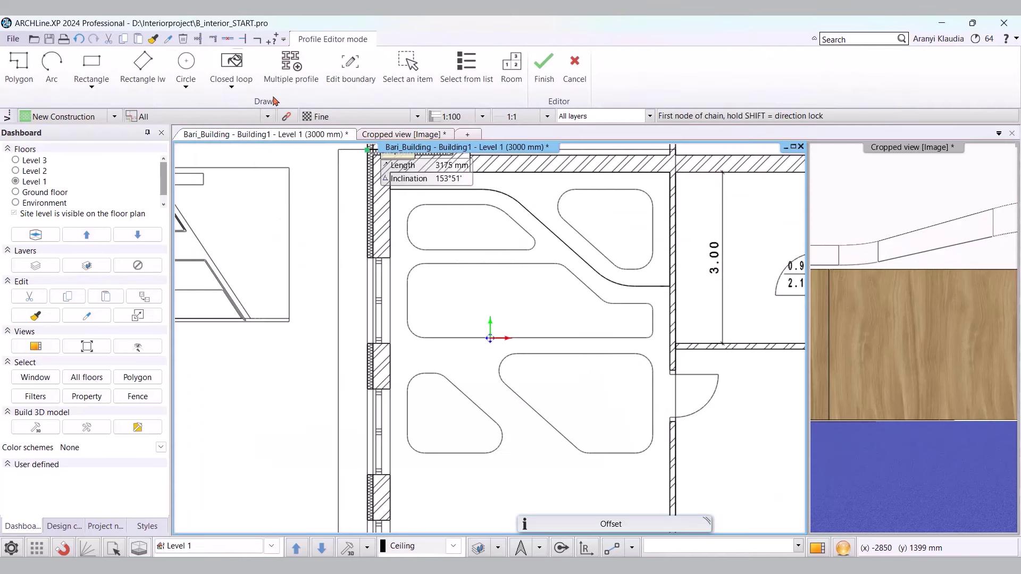
click(238, 65)
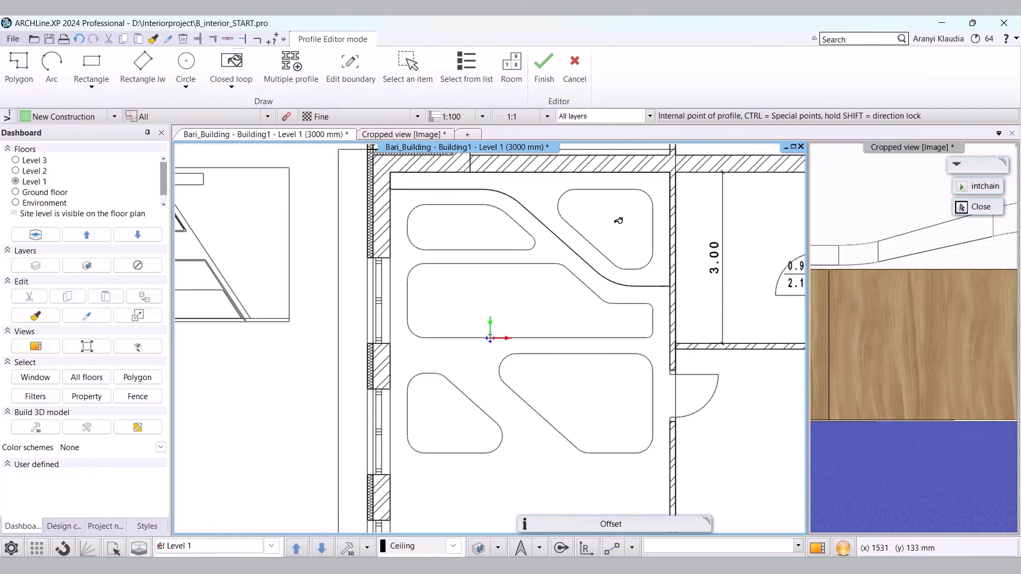
click(618, 220)
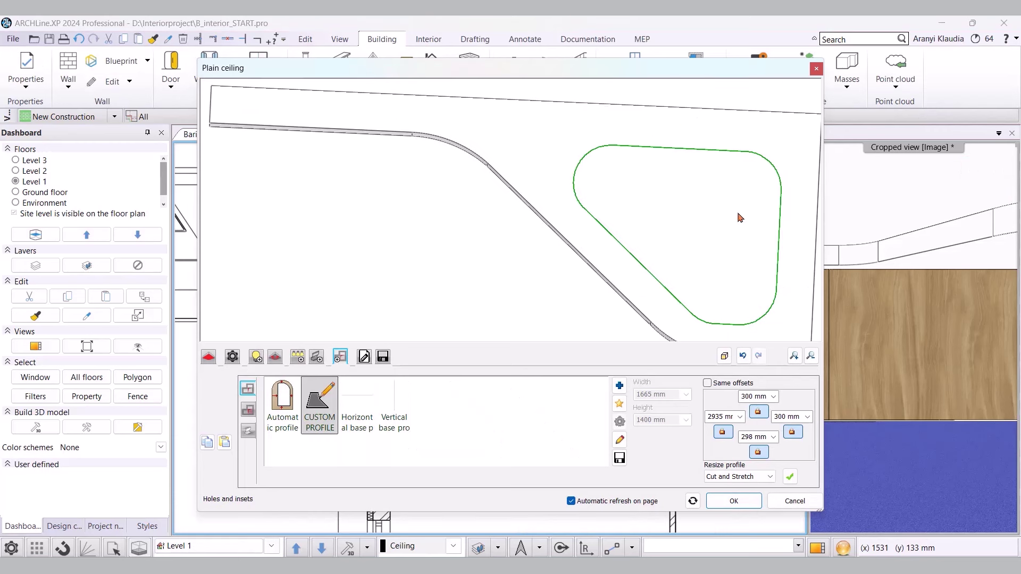
- Apply the custom profile as a hole in the ceiling, inspect it in the 3D preview and accept the change
scroll(755, 238, down, 2)
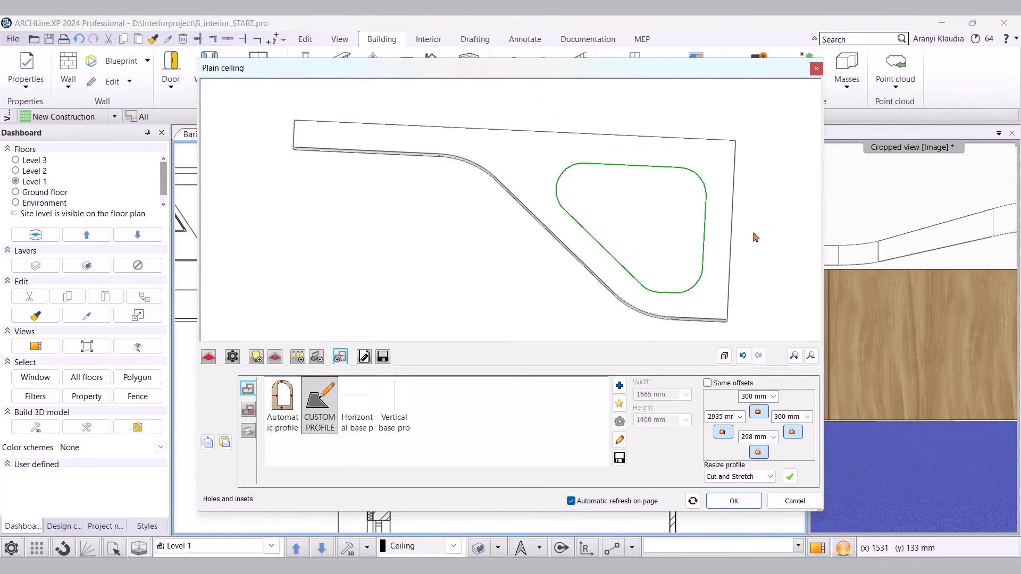
click(791, 478)
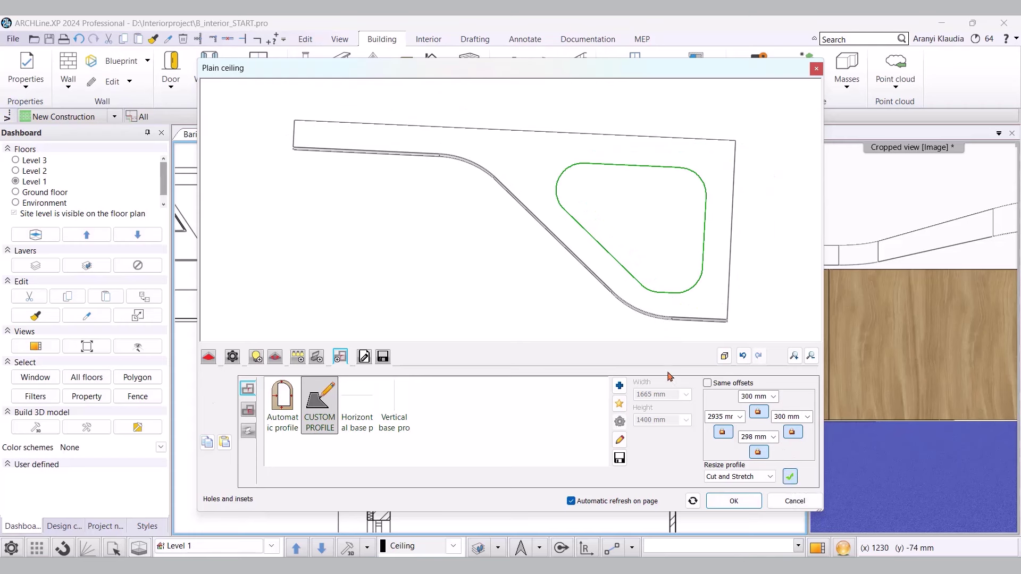
drag(712, 297, 684, 250)
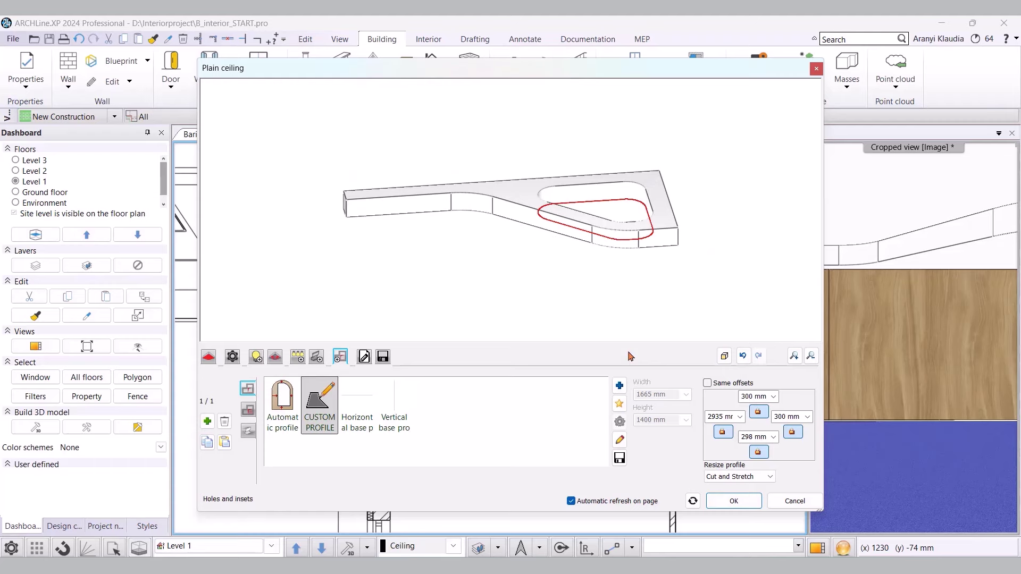
click(751, 502)
- Set the default thickness for new plain ceilings by polygon to 100 mm
scroll(527, 271, down, 4)
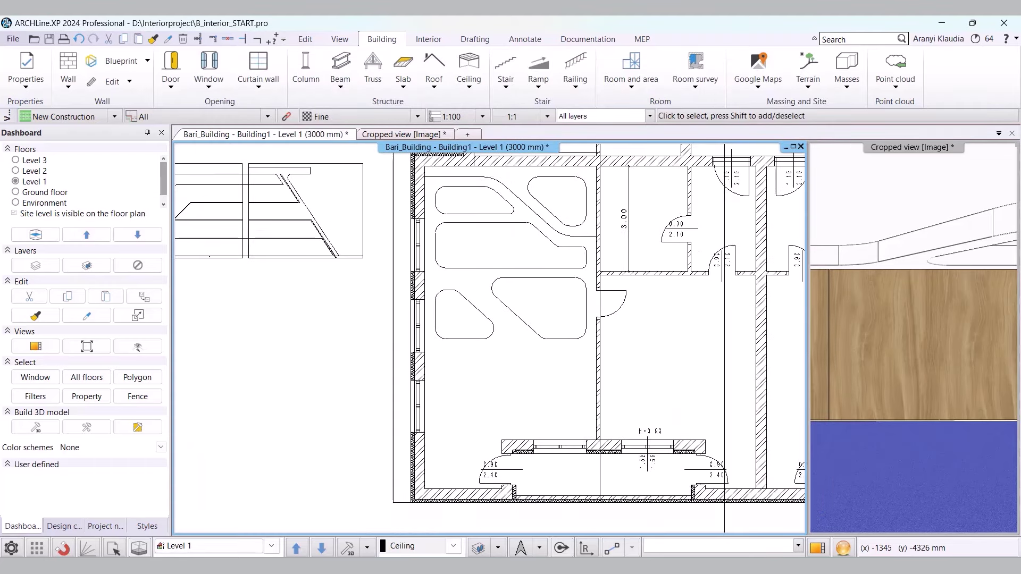
click(469, 79)
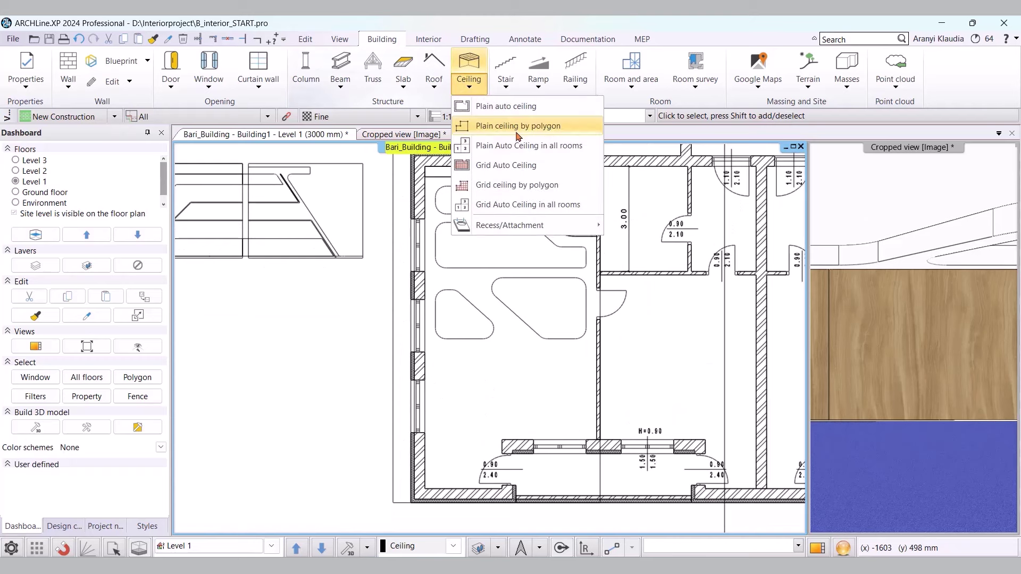
right_click(518, 137)
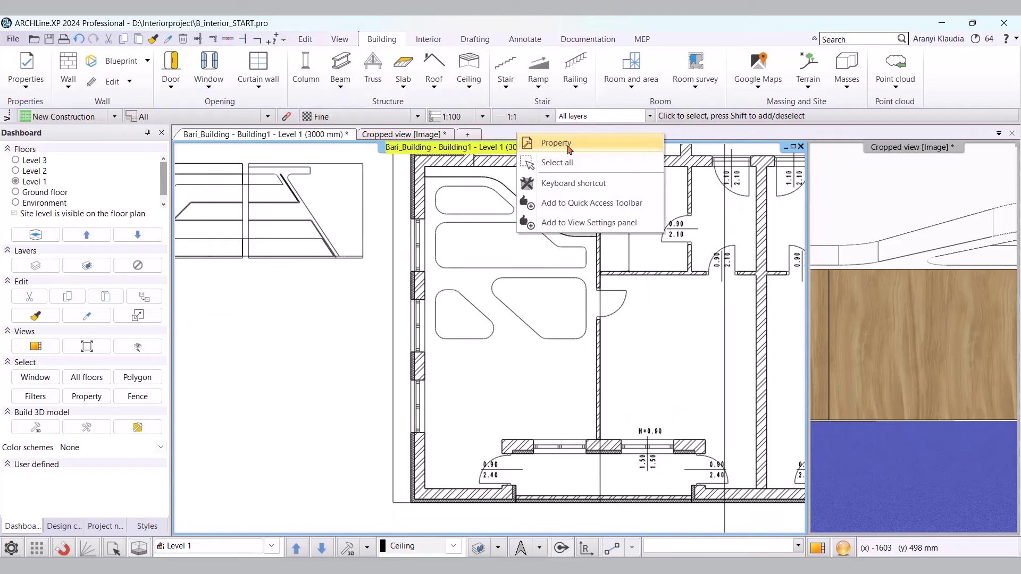
click(555, 143)
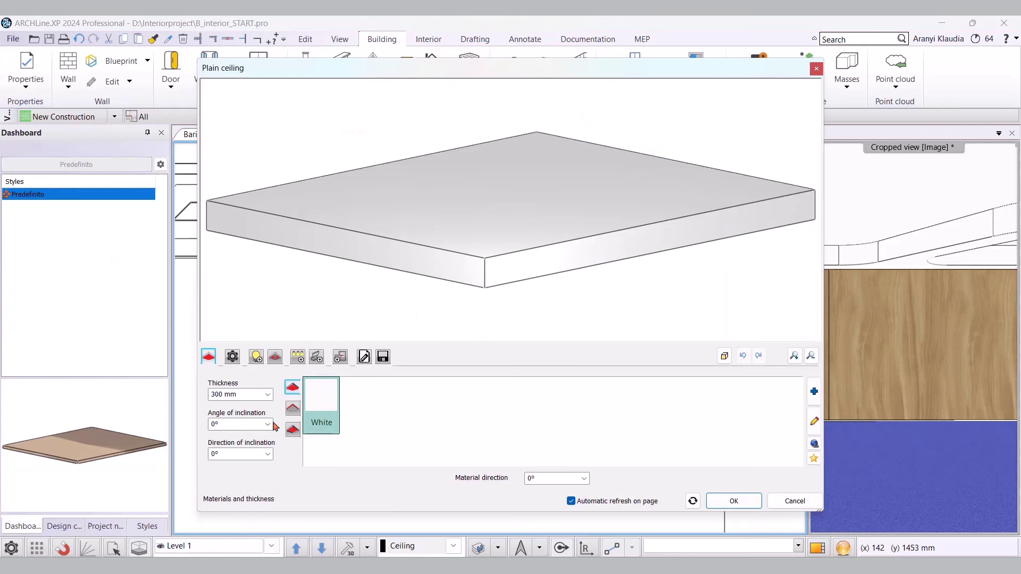
click(237, 394)
text(10)
key(Return)
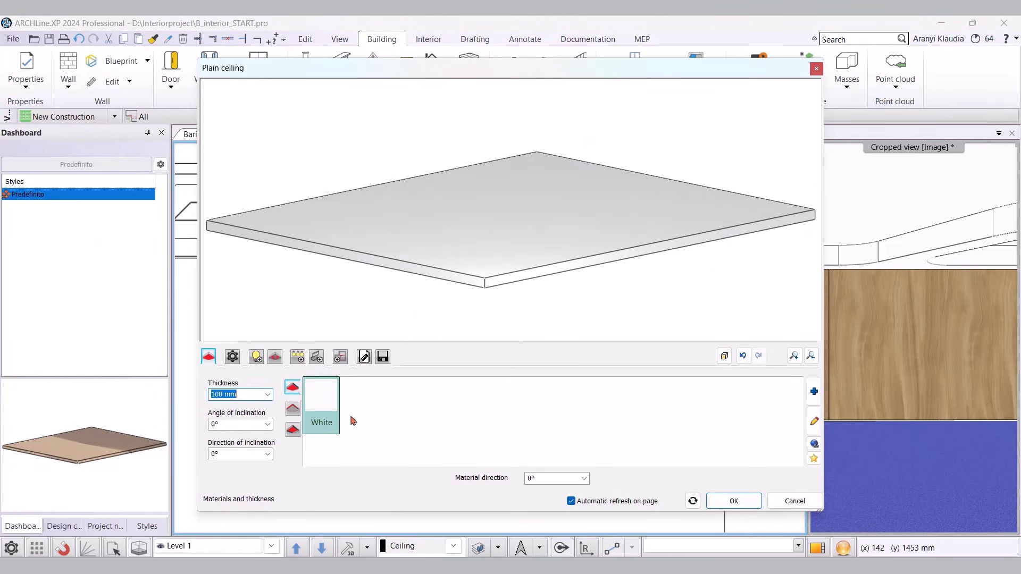
- Enter a new relative elevation in the plain ceiling's general settings and accept the properties
click(364, 357)
click(233, 397)
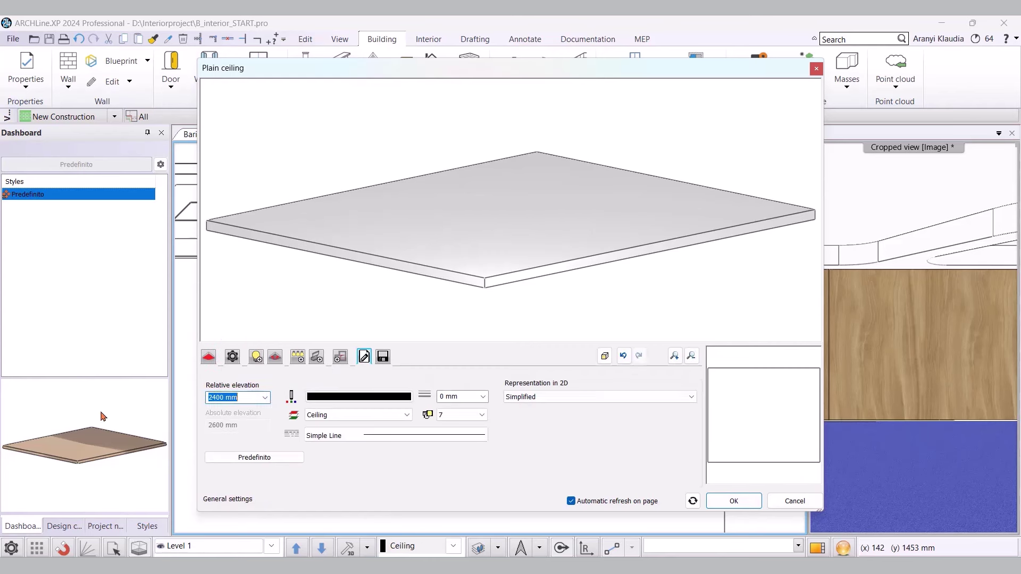
text(2600)
key(Return)
click(734, 501)
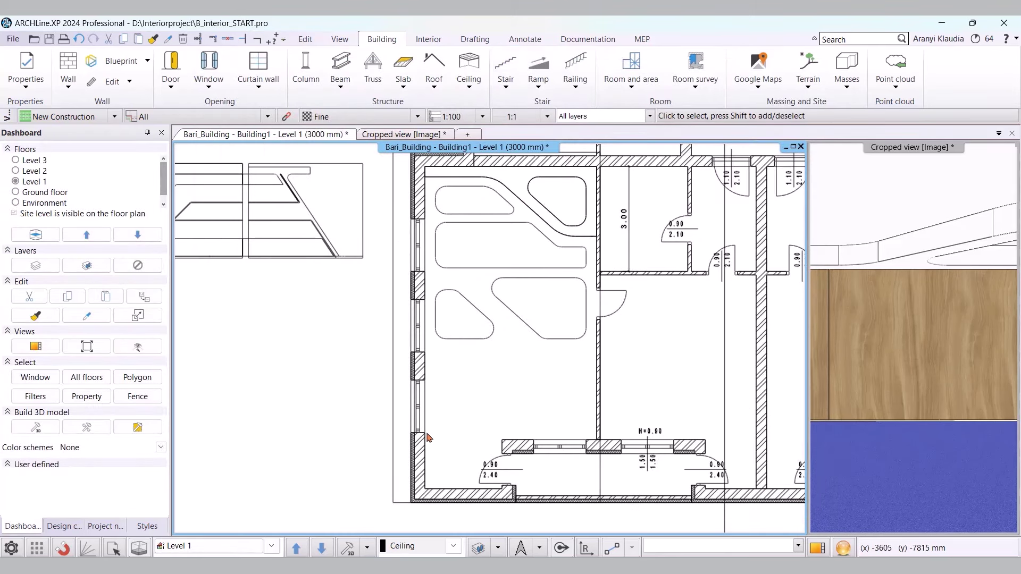
- Begin a plain ceiling by polygon at the room's west wall, tracing the curved boundary's straight edge and first arc
click(469, 75)
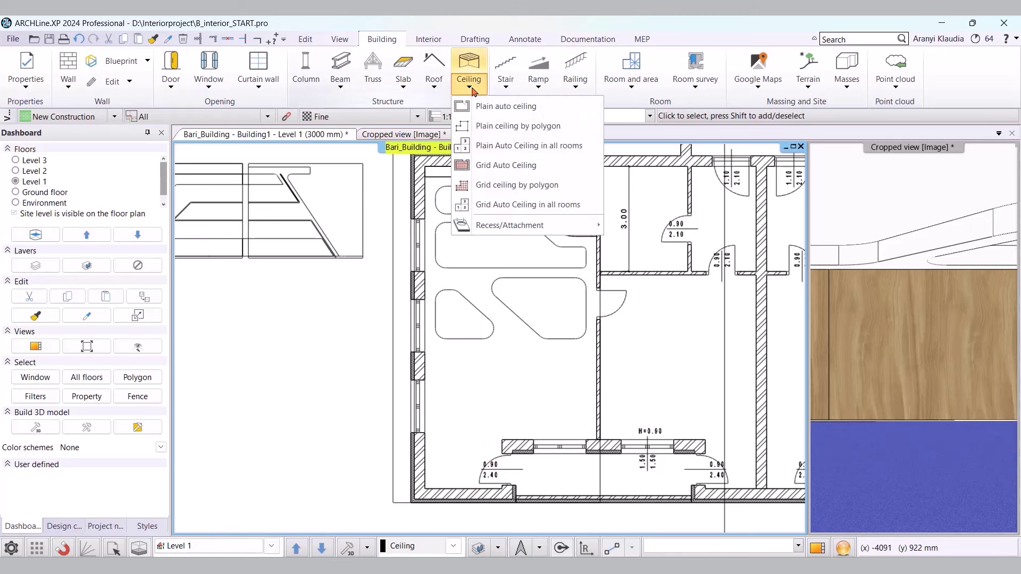
click(511, 126)
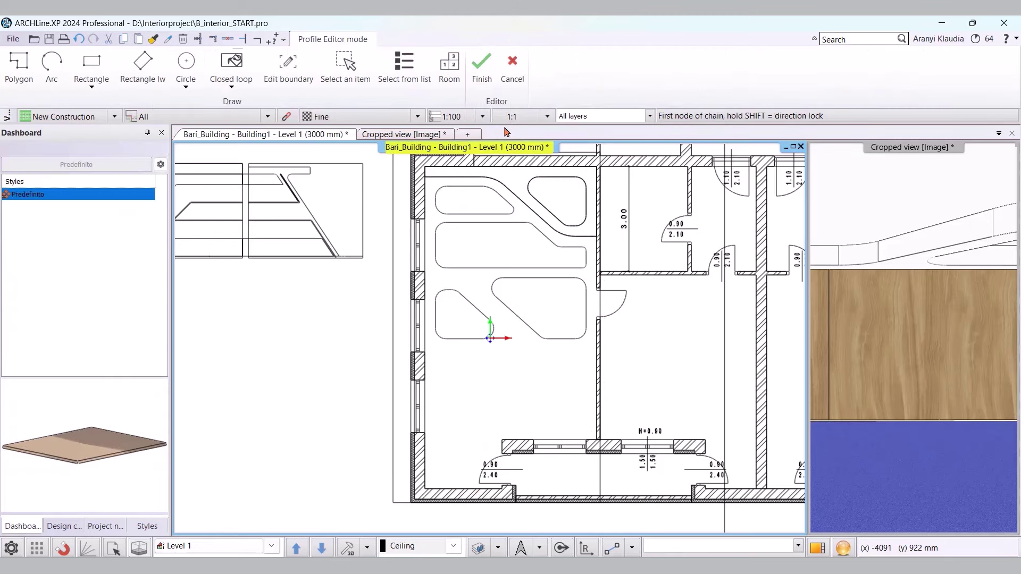
scroll(478, 221, up, 4)
click(422, 264)
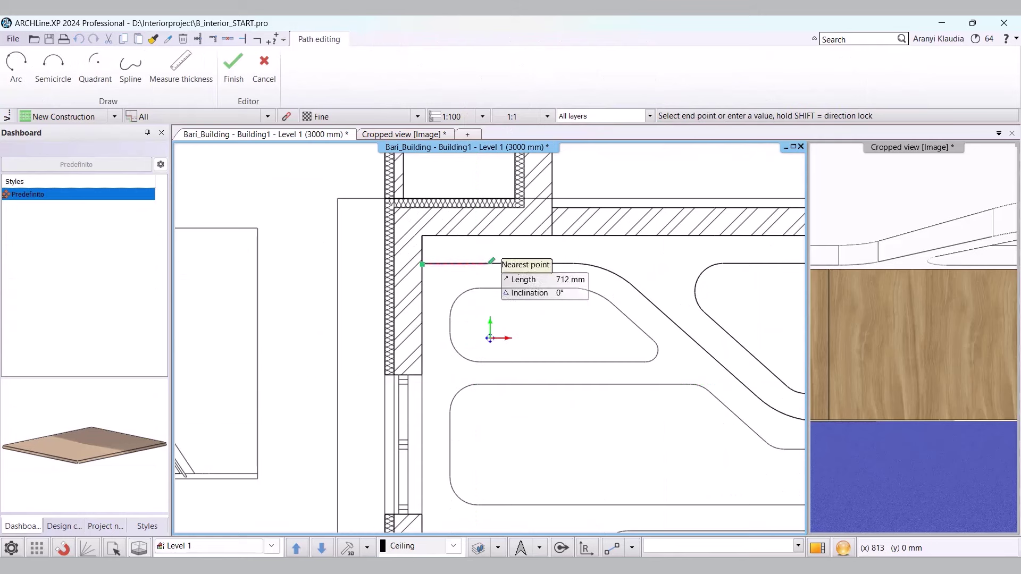
click(573, 264)
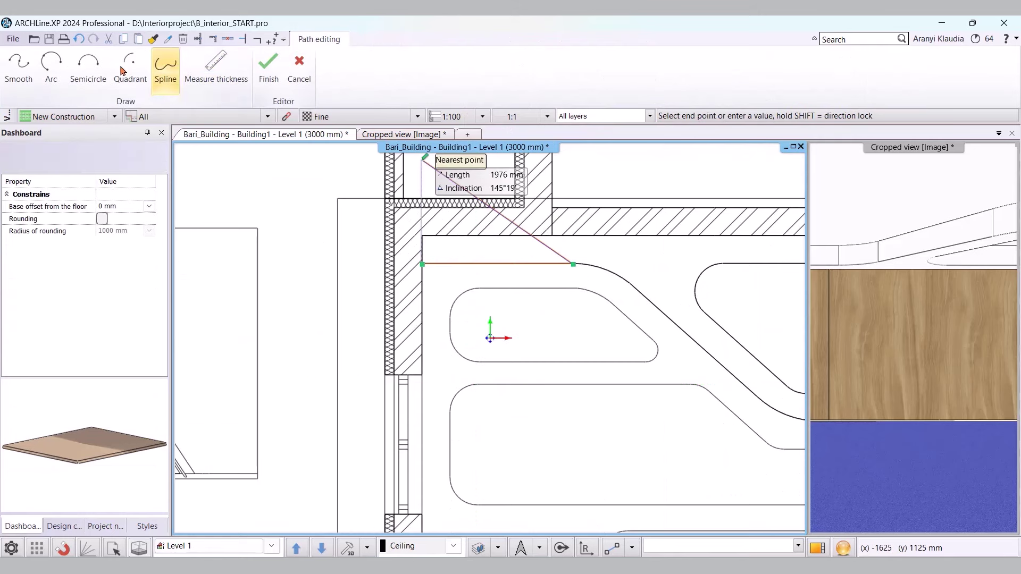
click(52, 63)
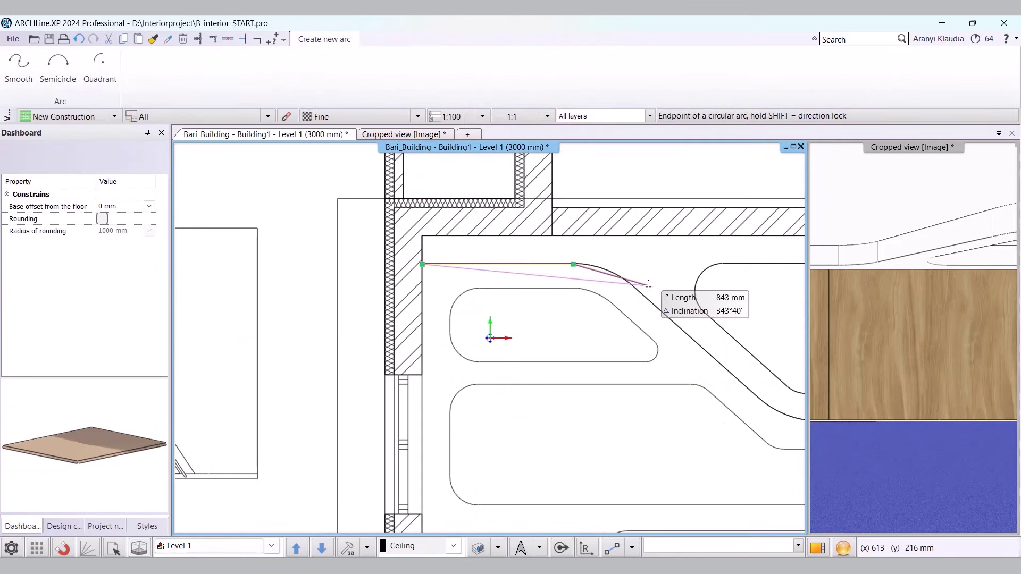
click(630, 284)
- Continue the ceiling outline along the diagonal, the second arc and the short straight edge up to the interior partition wall
middle_drag(802, 372, 580, 249)
scroll(581, 250, up, 2)
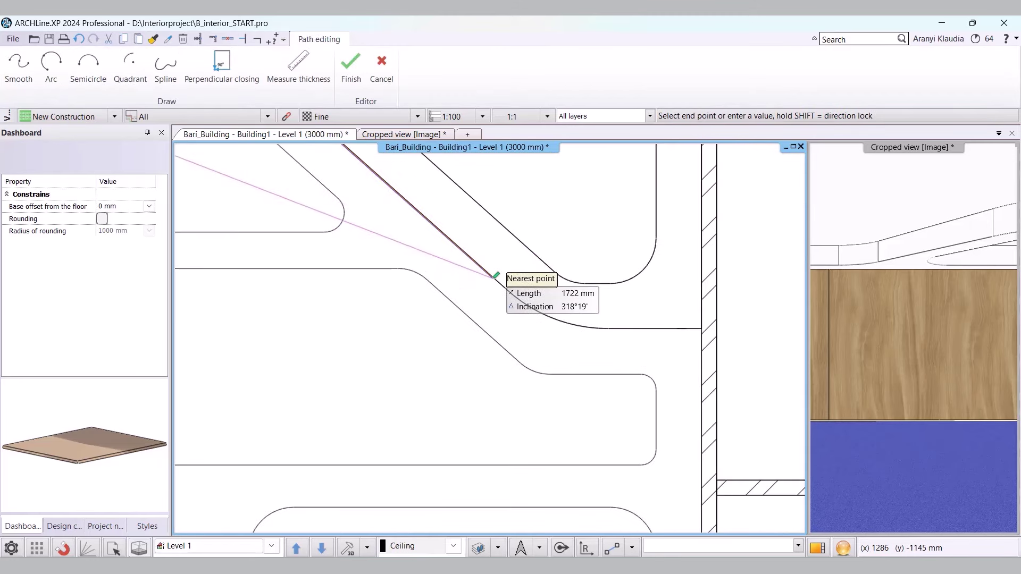
click(495, 277)
click(51, 63)
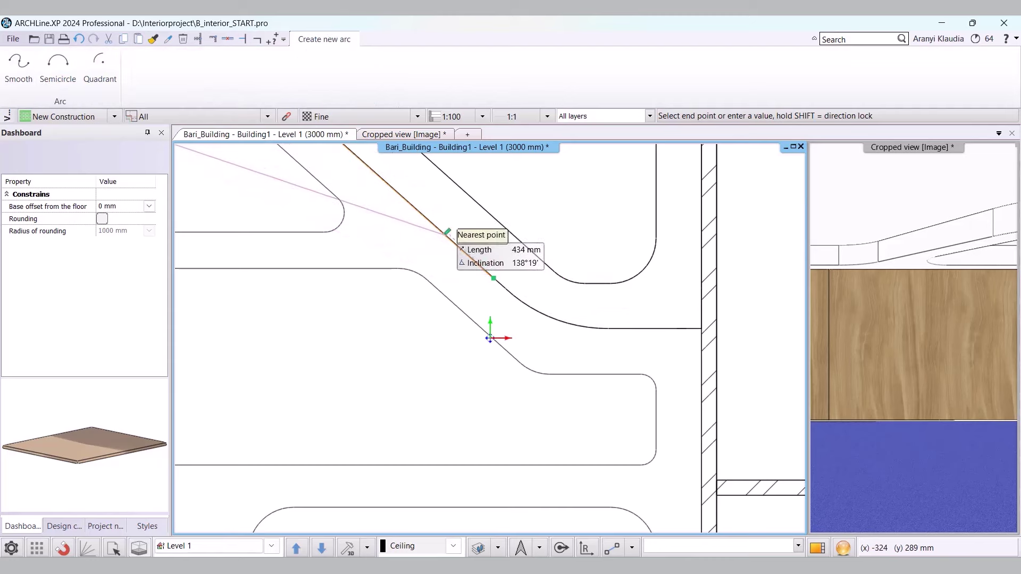
click(608, 329)
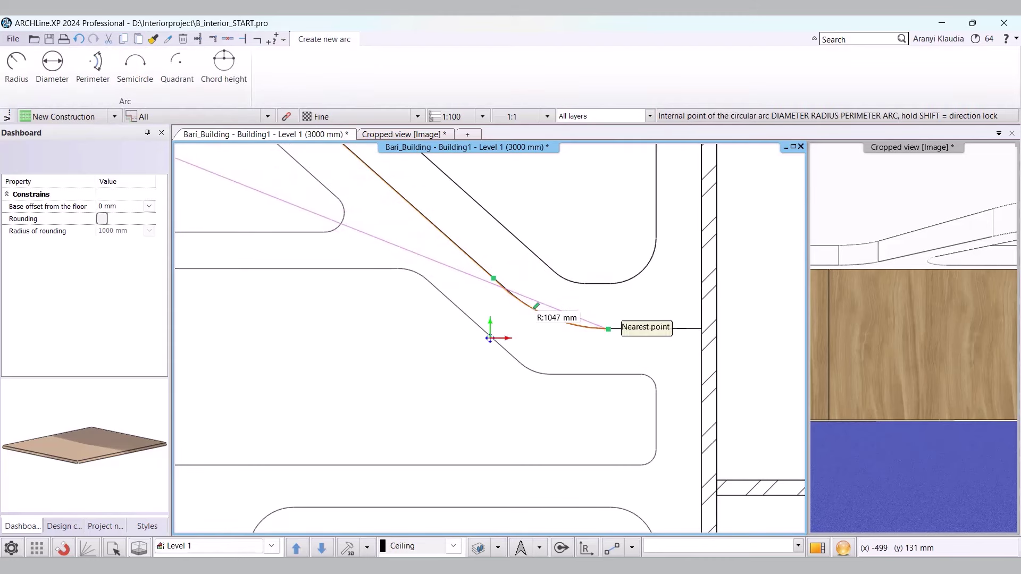
click(536, 306)
click(702, 329)
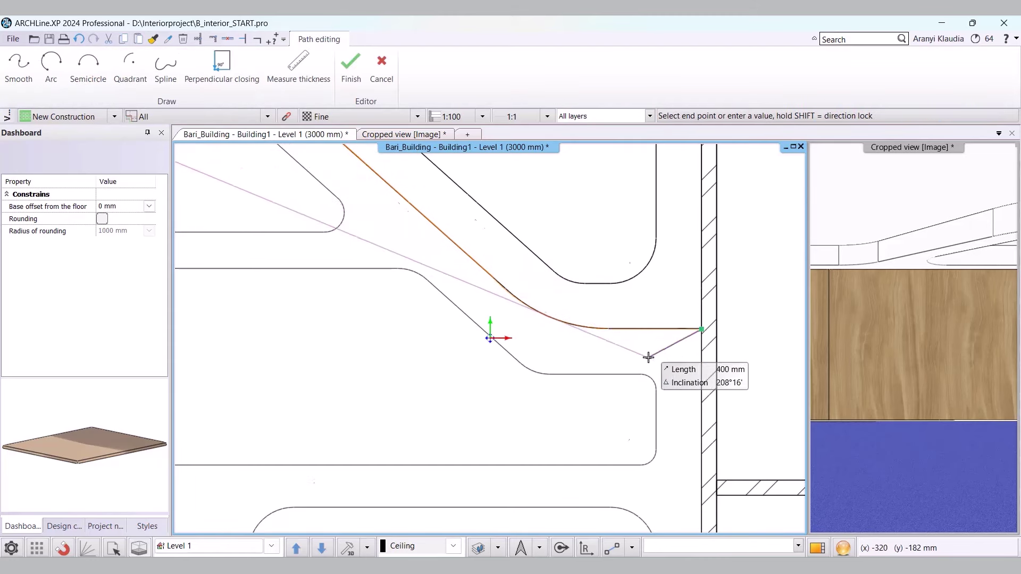
- Follow the room's inner wall corners around the balcony recess and close the ceiling outline at its starting point
scroll(648, 357, down, 2)
scroll(553, 236, up, 4)
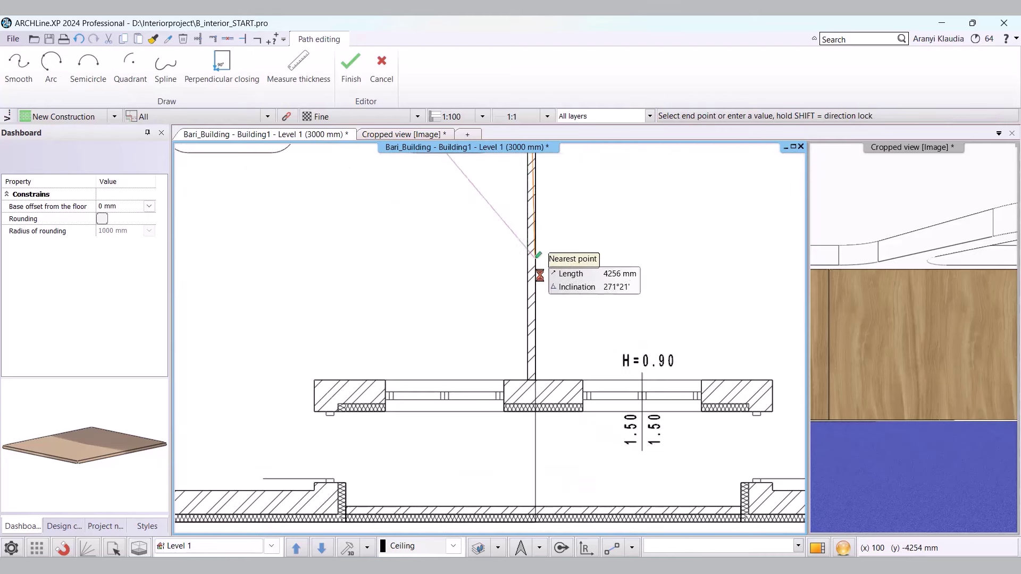
click(528, 381)
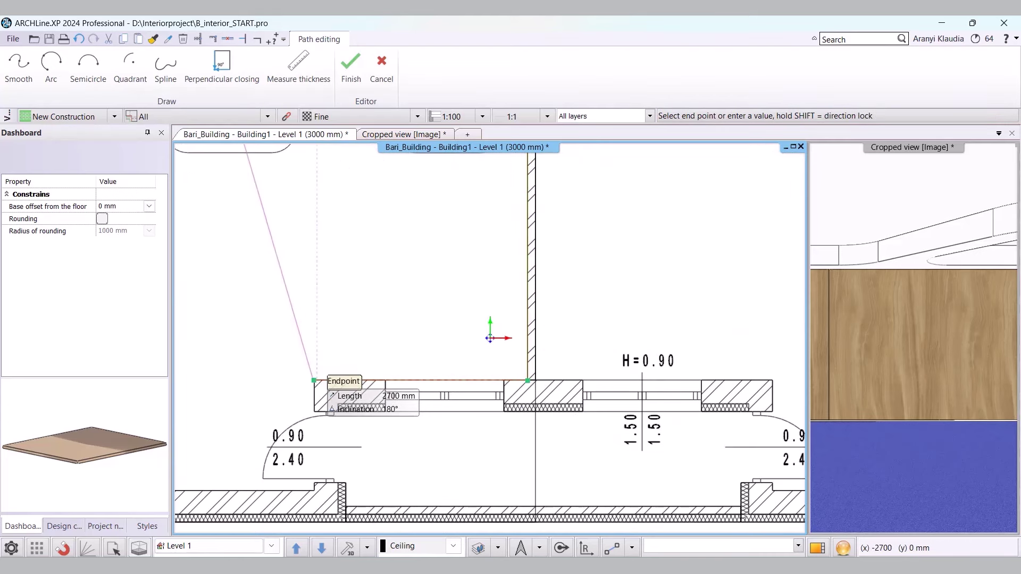
click(313, 381)
click(314, 491)
middle_drag(246, 380, 492, 341)
click(391, 466)
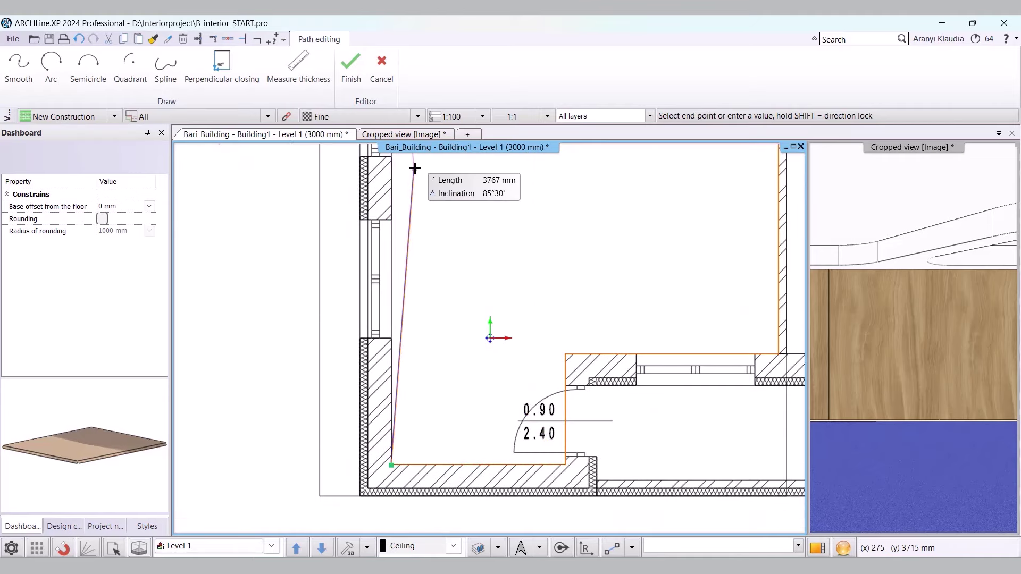
middle_drag(414, 166, 405, 488)
middle_drag(396, 287, 397, 412)
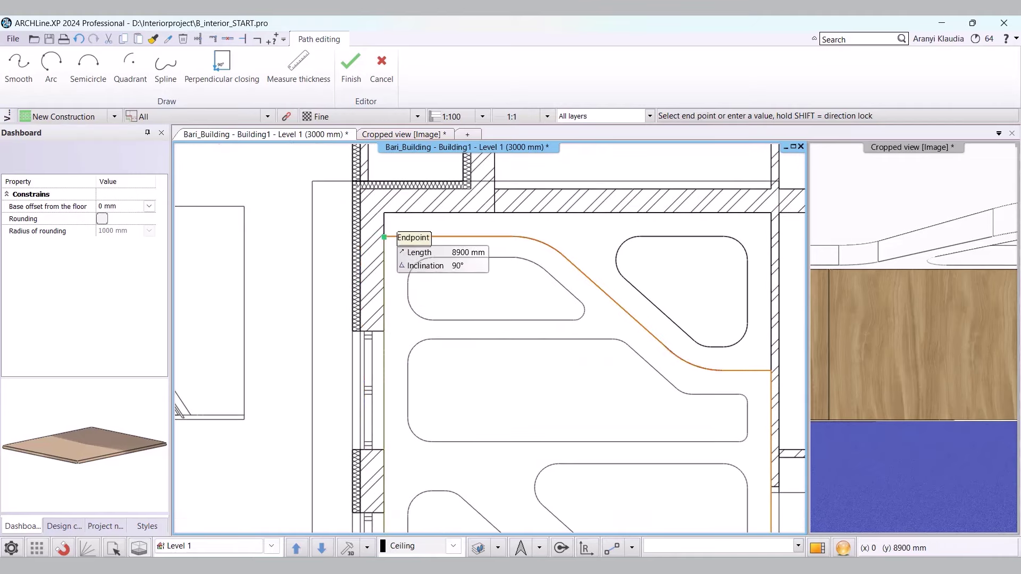
click(384, 236)
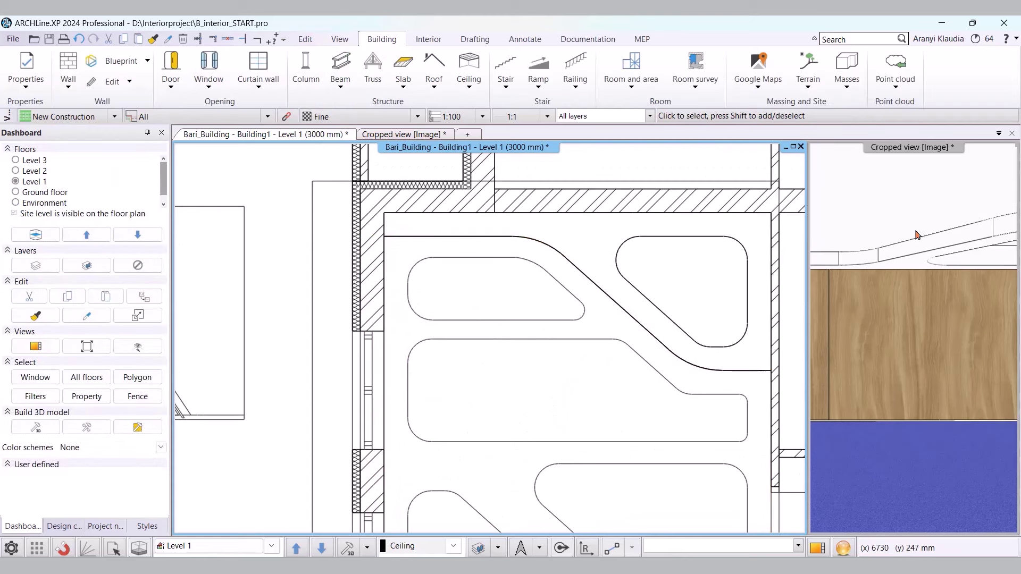
- Select the newly drawn 100 mm plain ceiling at the shared curved edge and open its properties for editing
middle_drag(689, 401, 635, 276)
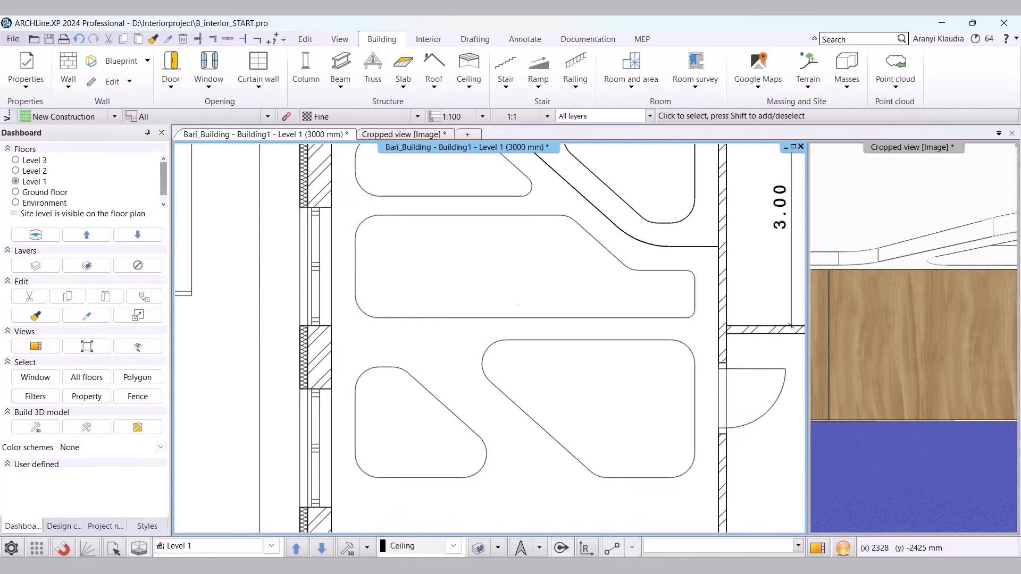
scroll(641, 285, down, 1)
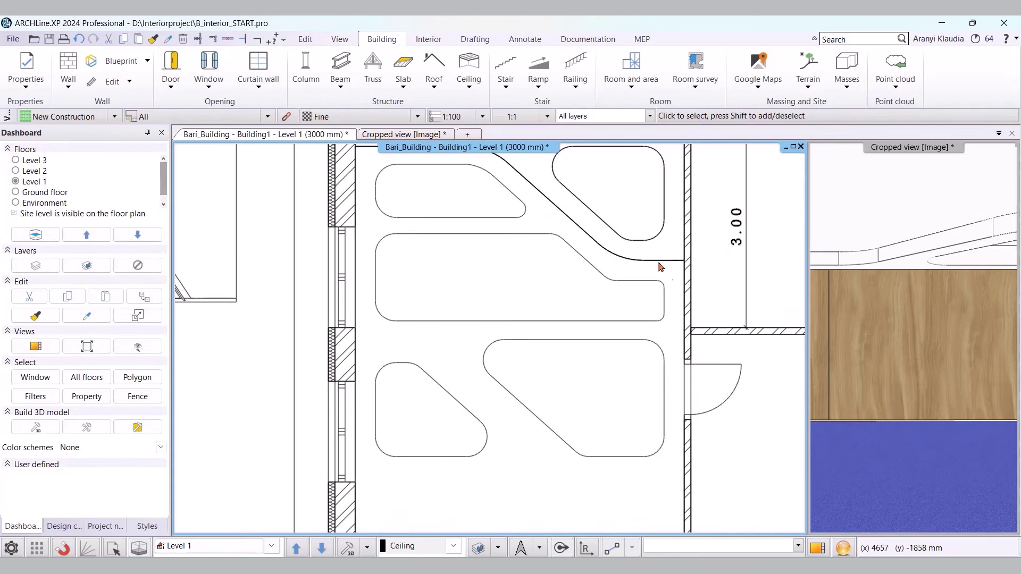
click(628, 261)
click(770, 283)
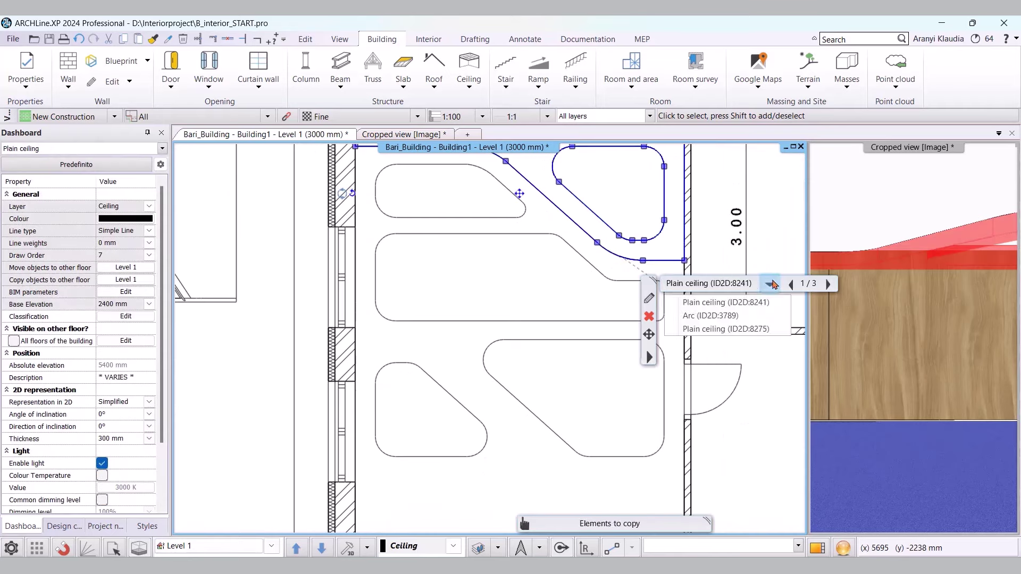
click(728, 329)
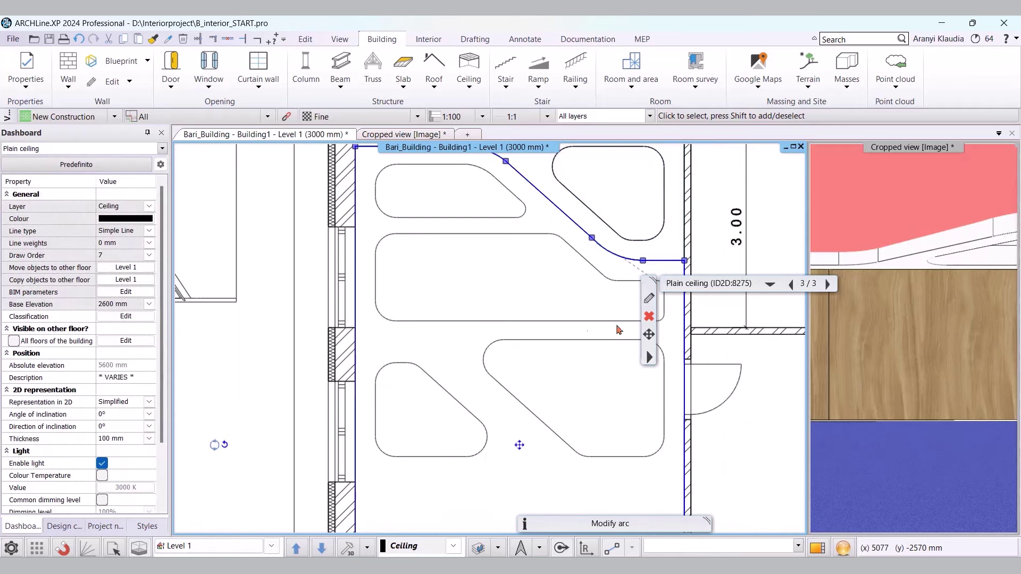
click(649, 300)
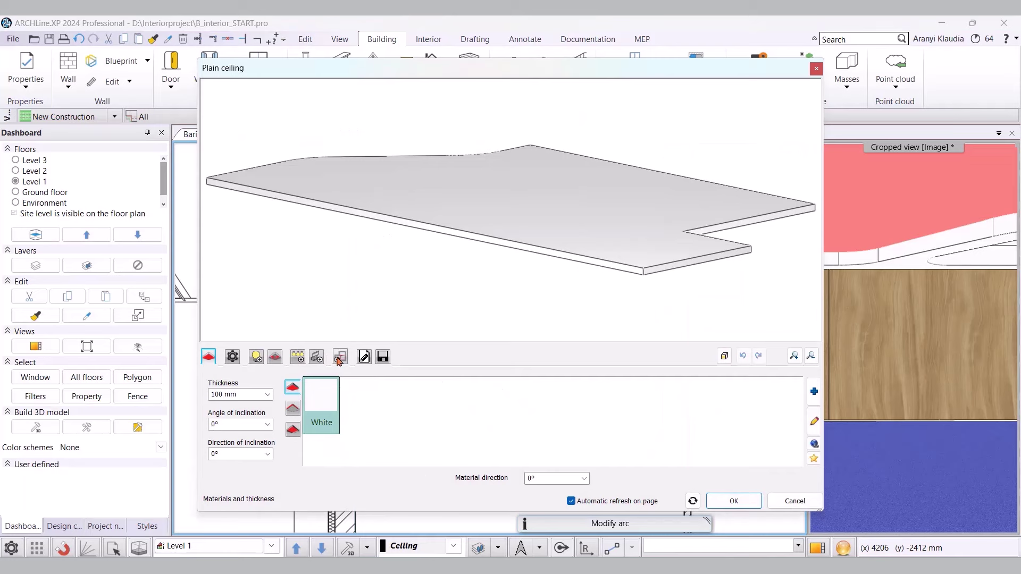
- Define one custom multiple hole profile from the closed loops of the four rounded outlines within the ceiling
click(339, 357)
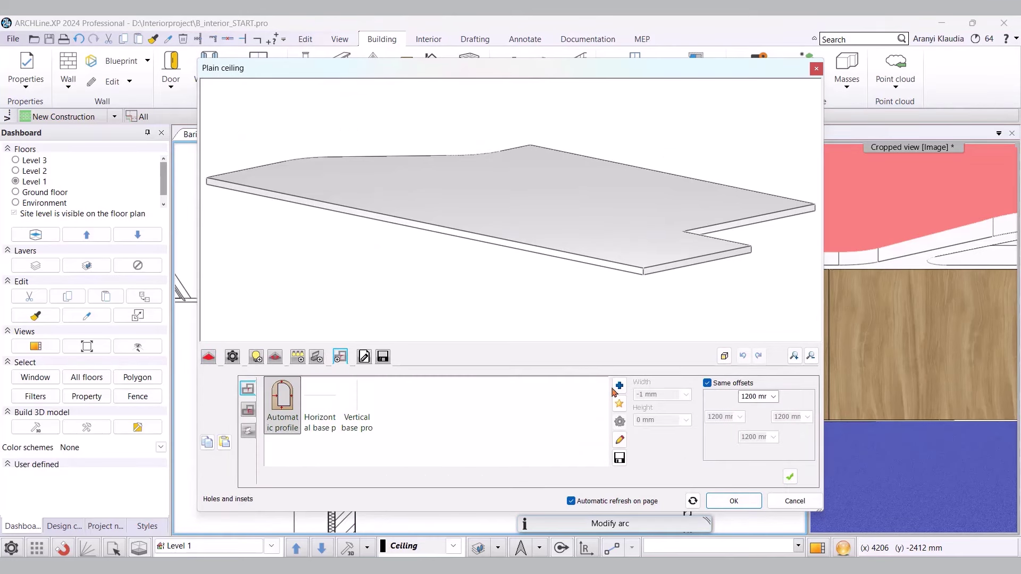
click(620, 404)
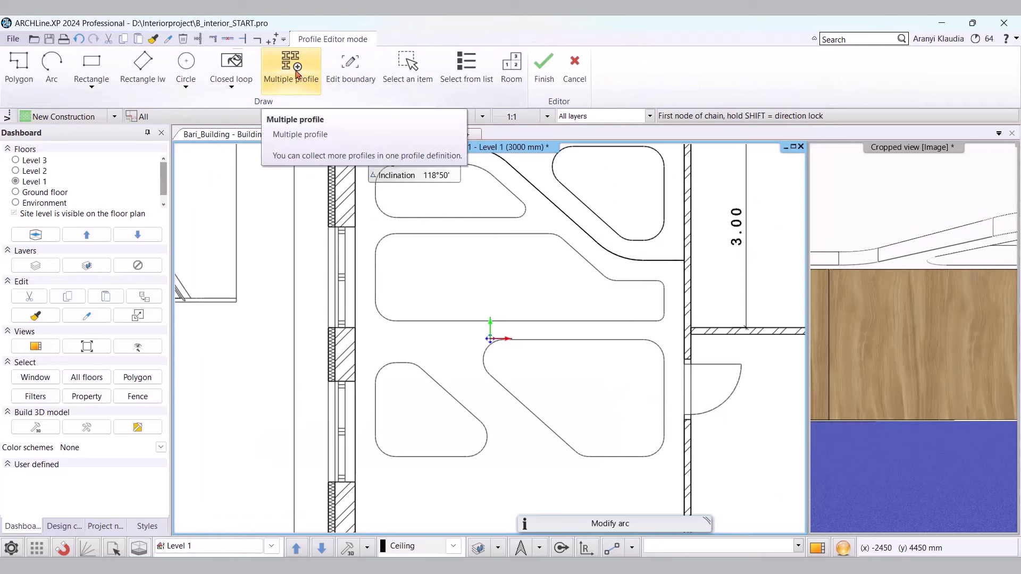
click(214, 69)
click(473, 194)
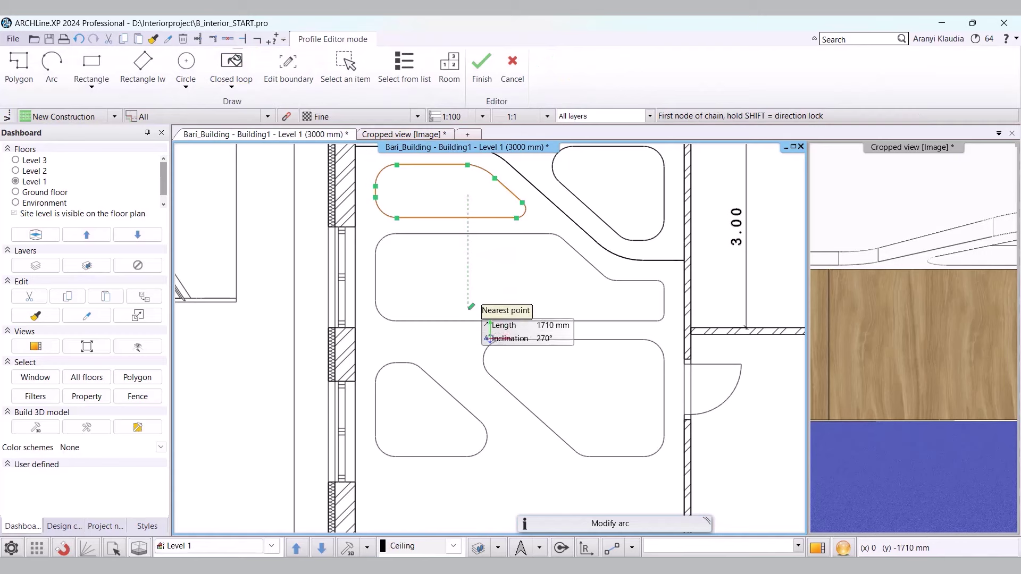
click(231, 62)
click(559, 257)
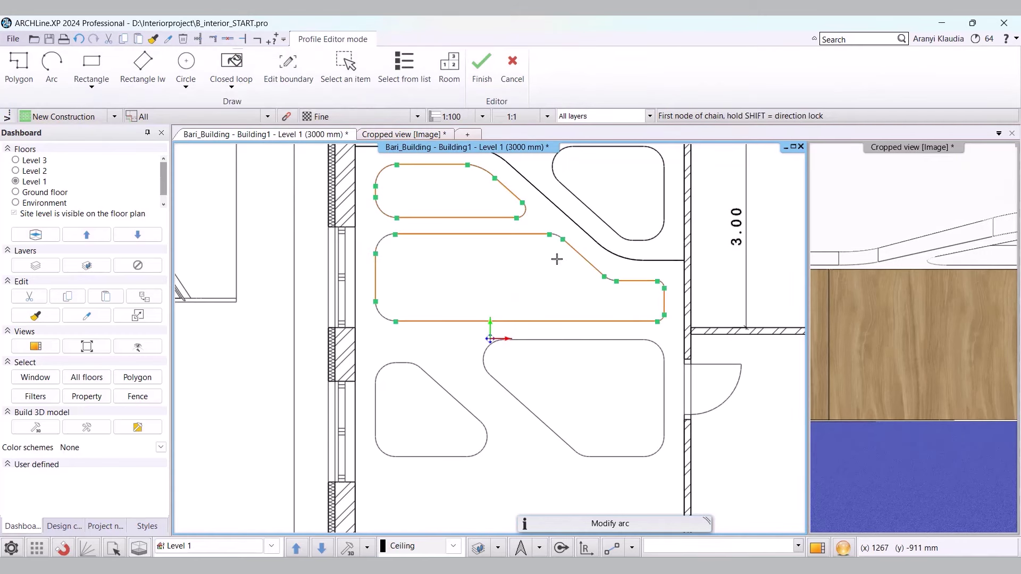
click(233, 62)
click(570, 376)
click(240, 66)
click(410, 379)
key(Return)
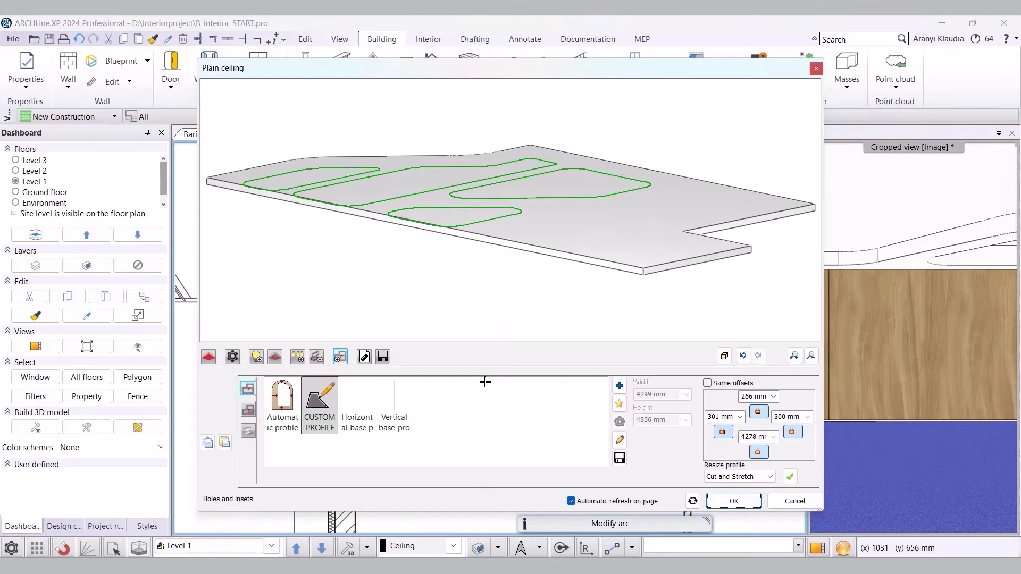
- Check the custom profile from above in the preview, apply it as holes in the ceiling and accept the change
drag(728, 292, 623, 151)
scroll(623, 150, down, 4)
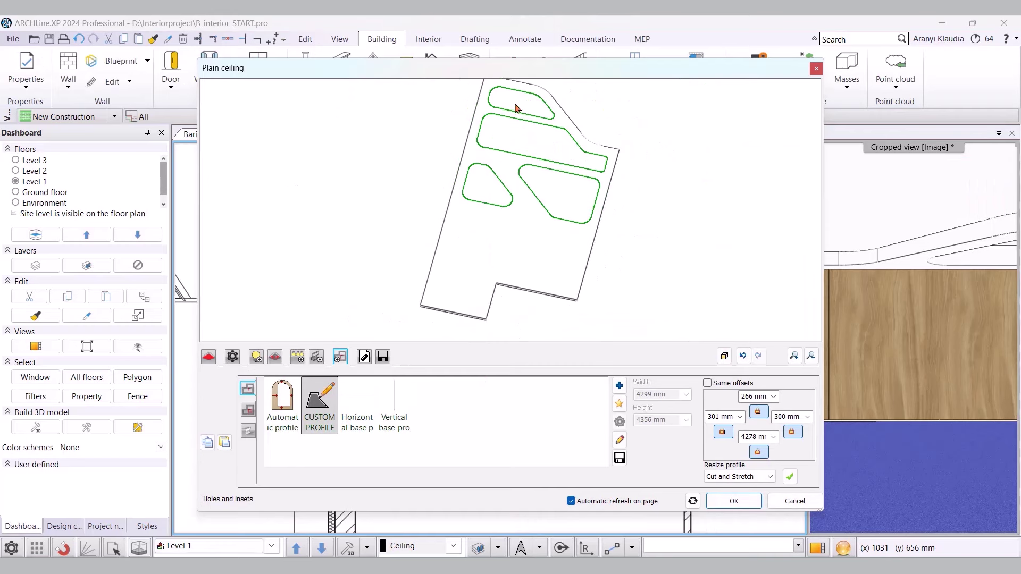
click(789, 477)
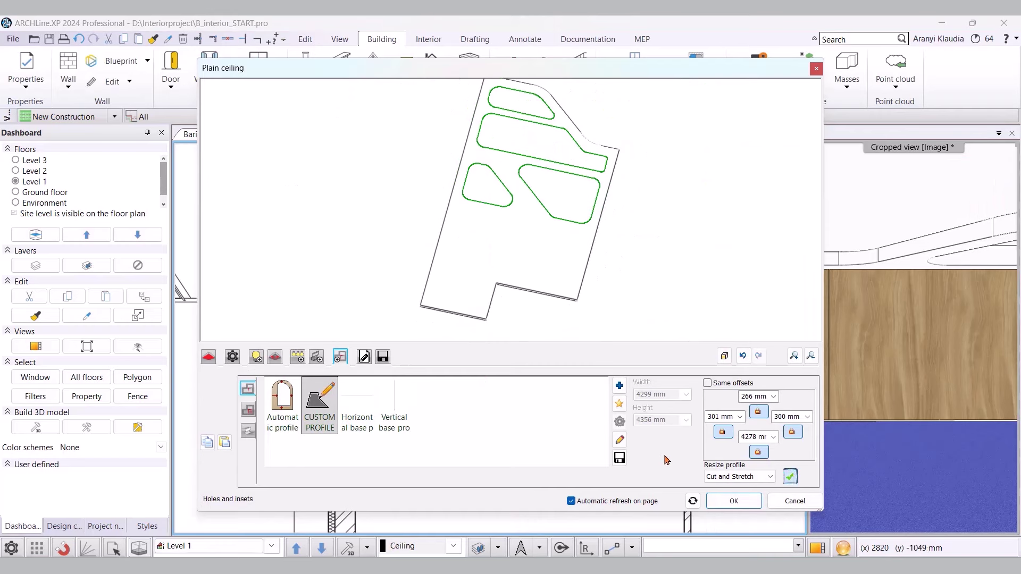
click(741, 501)
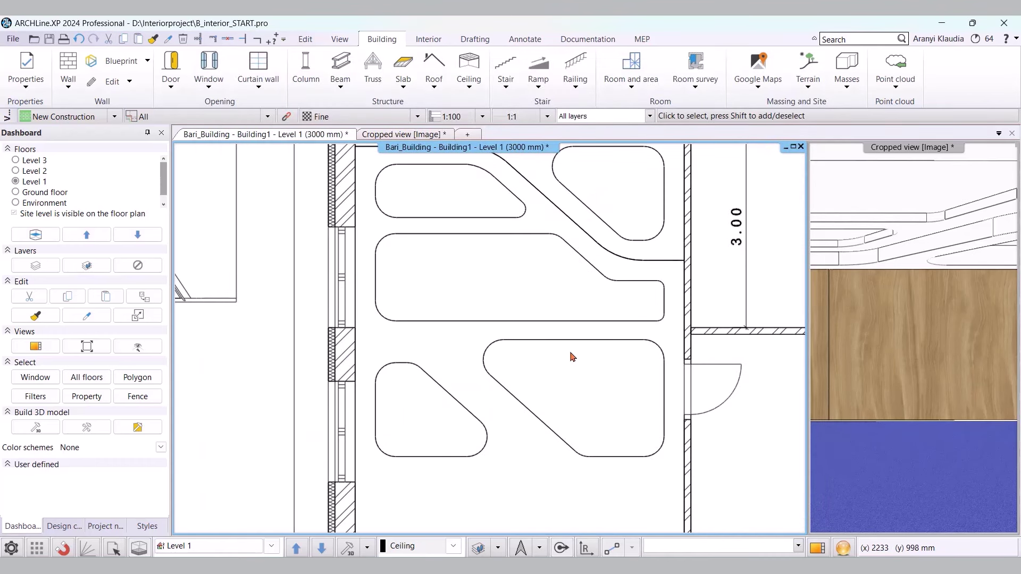
- Inspect the ceiling levels in the cropped 3D view and return to the detail drawing beside the Level 1 floor plan
click(398, 134)
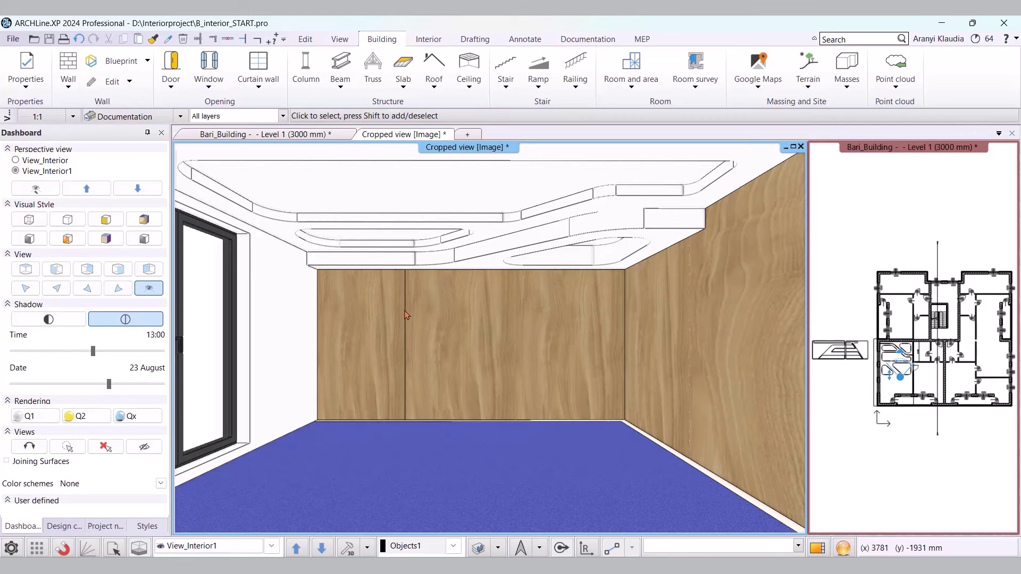
click(291, 136)
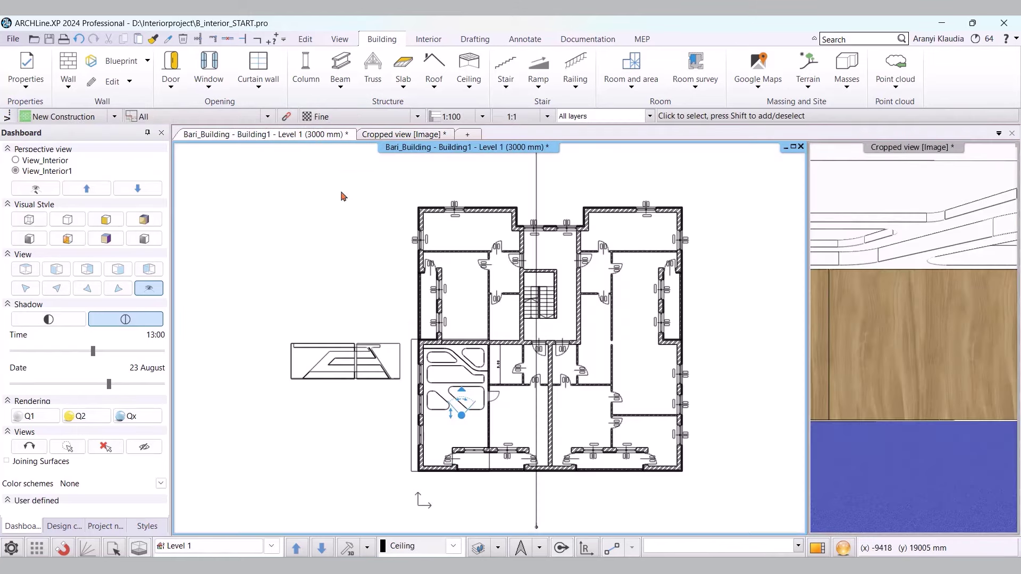
scroll(524, 369, up, 5)
scroll(537, 340, up, 4)
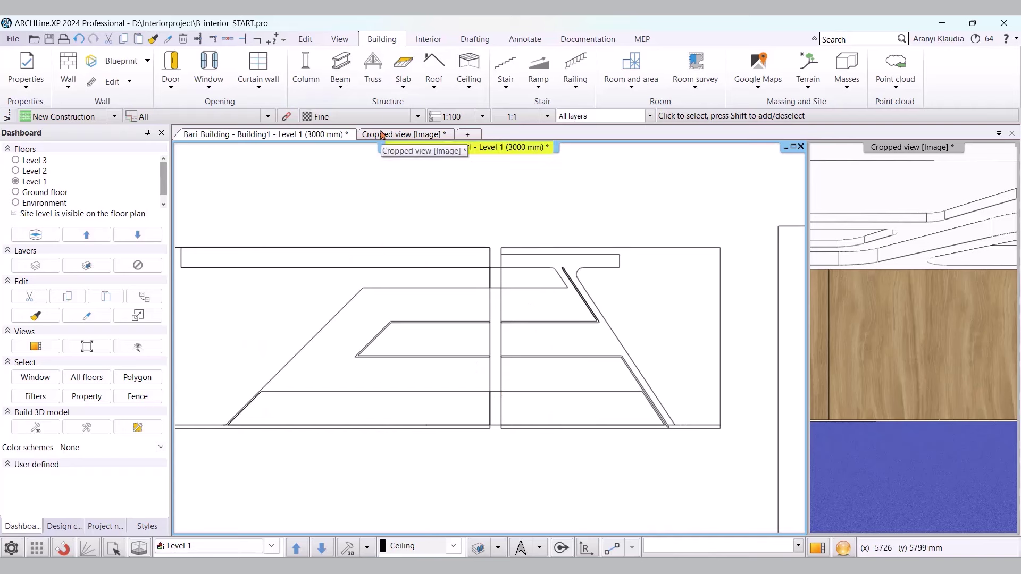
- Open the default wall properties and accept a 100 mm thick, 2700 mm high wall with wall joins disallowed
right_click(56, 65)
click(92, 73)
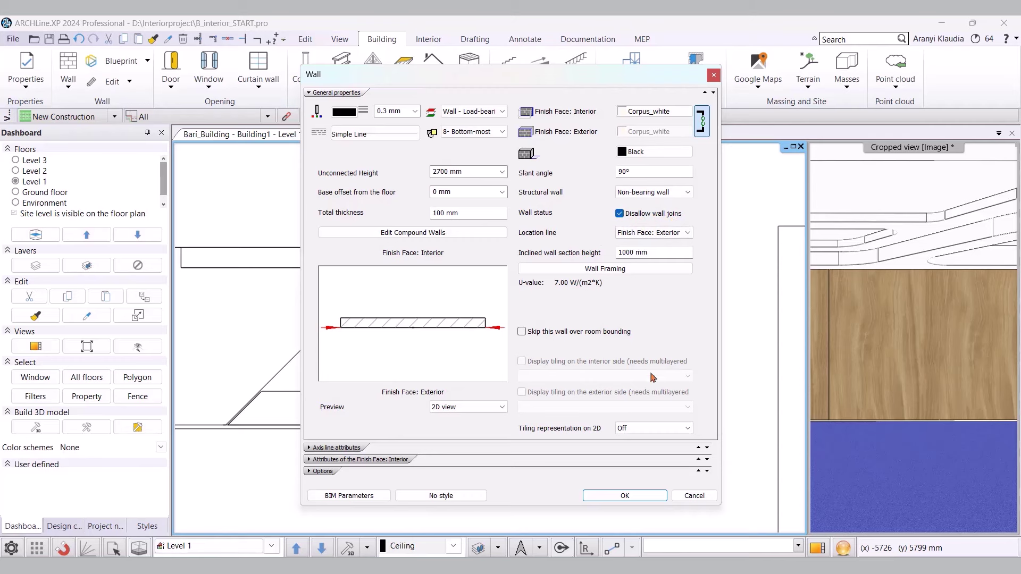
click(624, 495)
- Draw a quarter-circle wall near the room's upper-right corner, with an inner arc about 167 mm long
scroll(457, 292, up, 8)
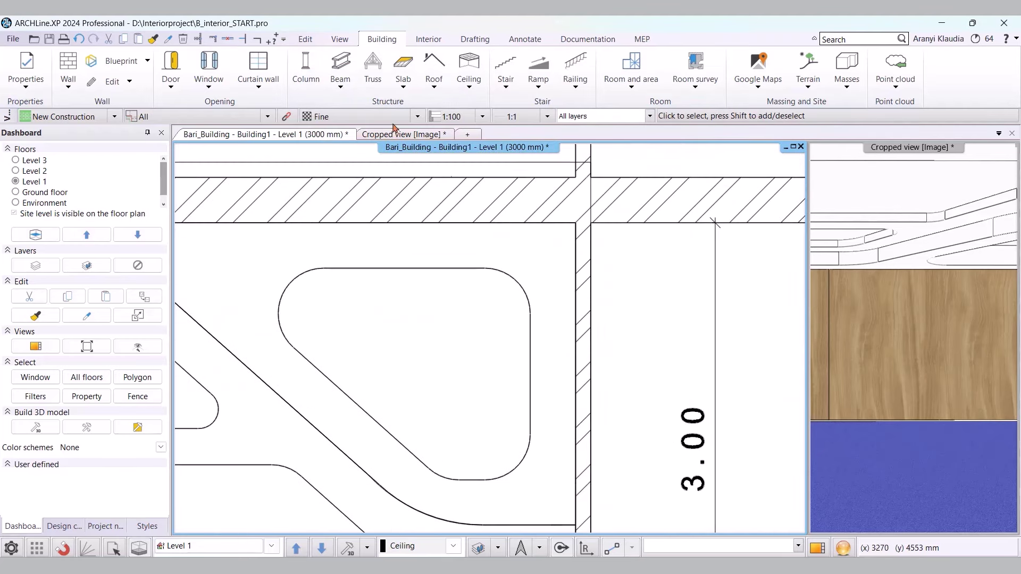
click(68, 85)
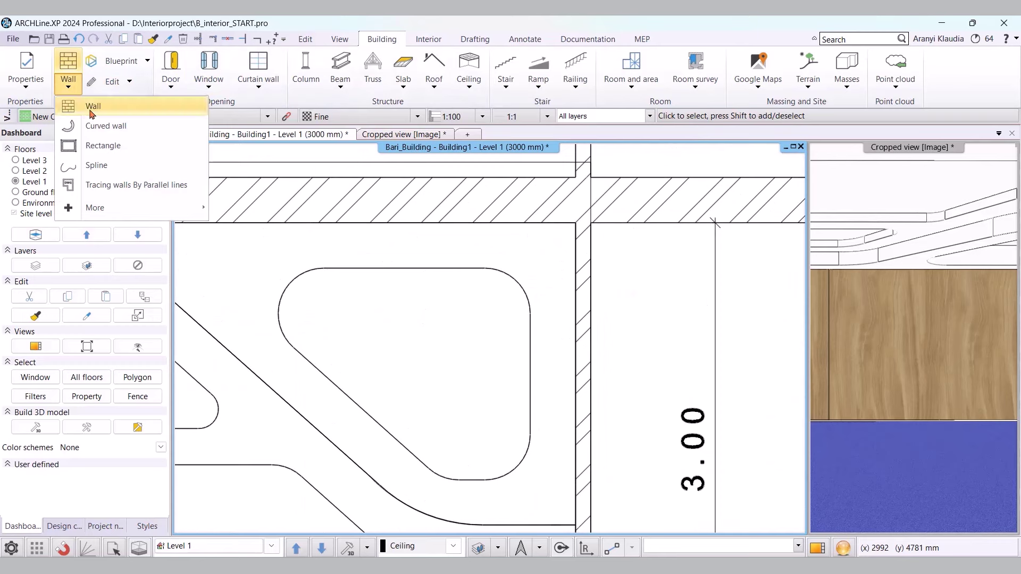
click(92, 107)
scroll(556, 257, up, 1)
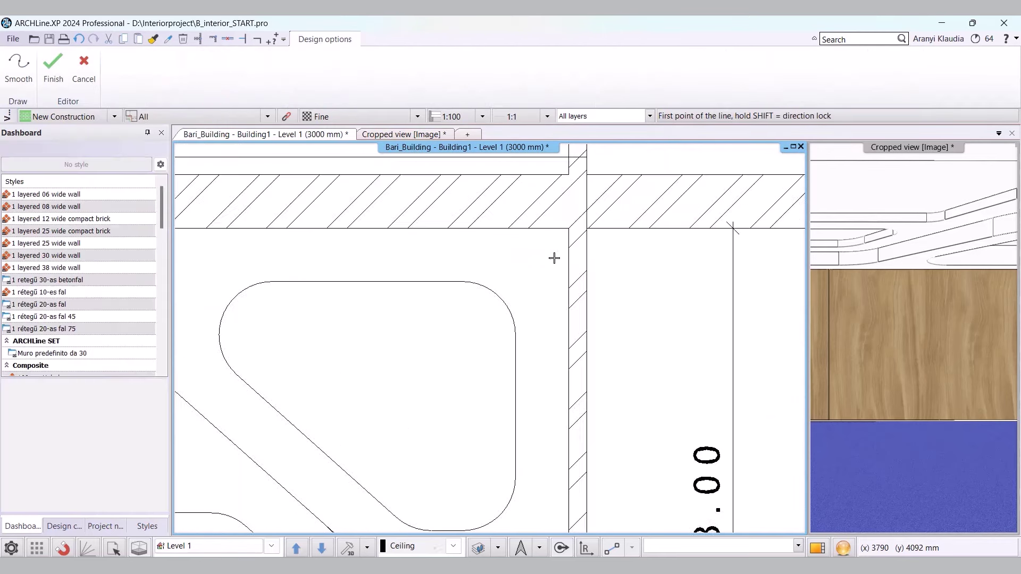
click(491, 257)
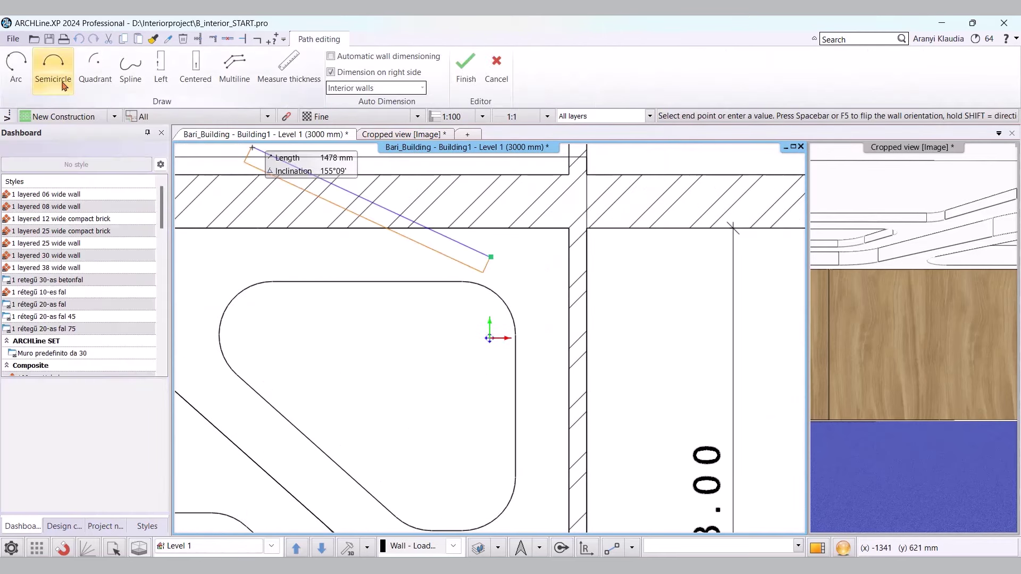
click(92, 73)
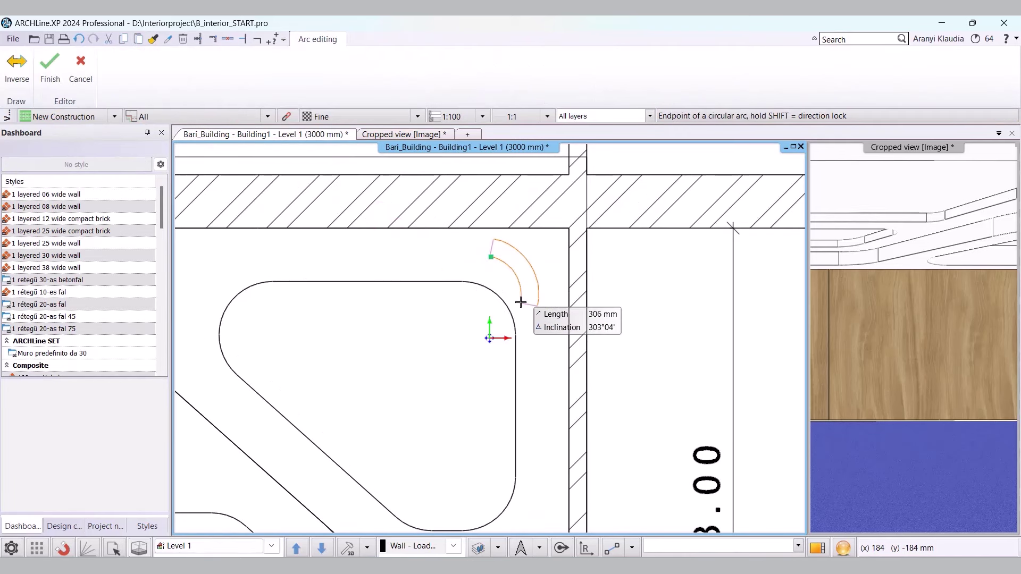
text(150)
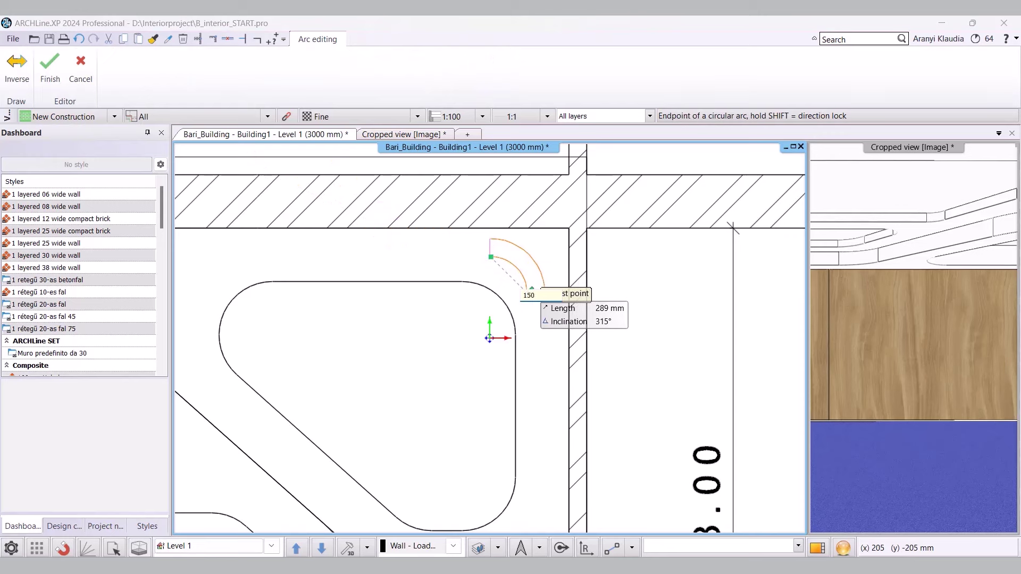
key(Return)
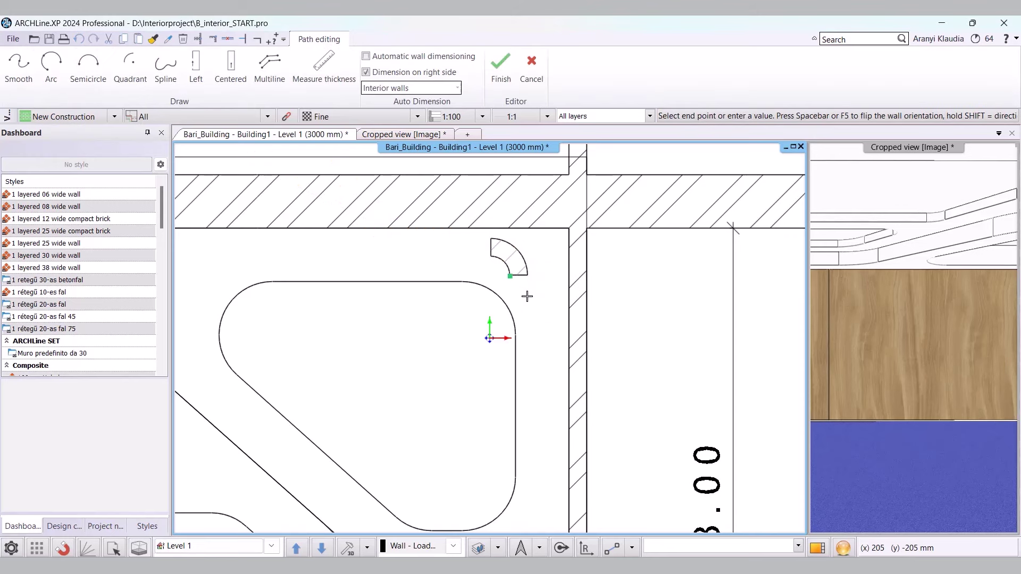
key(Escape)
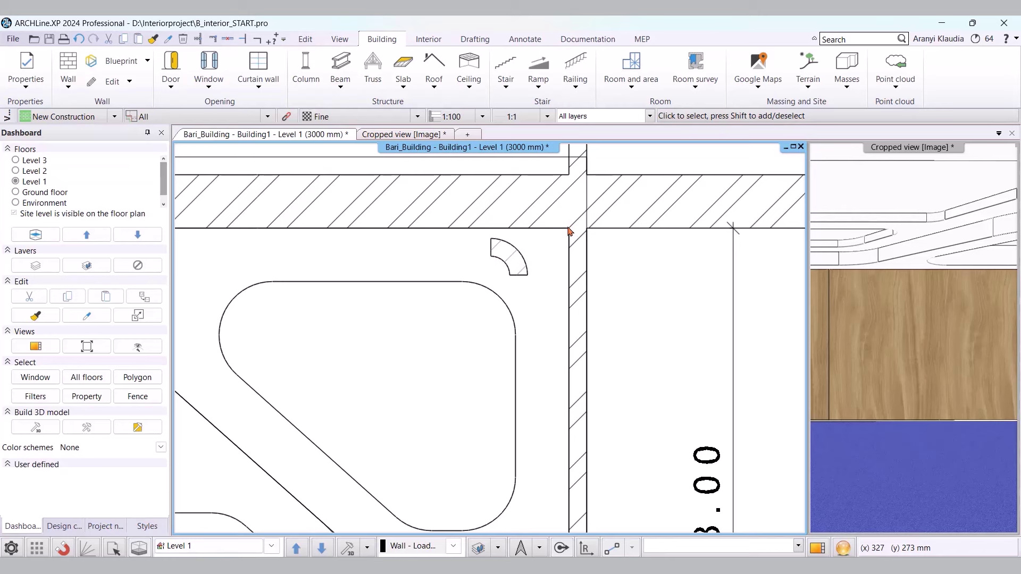
- Draw a 206 by 206 mm helper square tightly around the quarter-circle wall
click(475, 39)
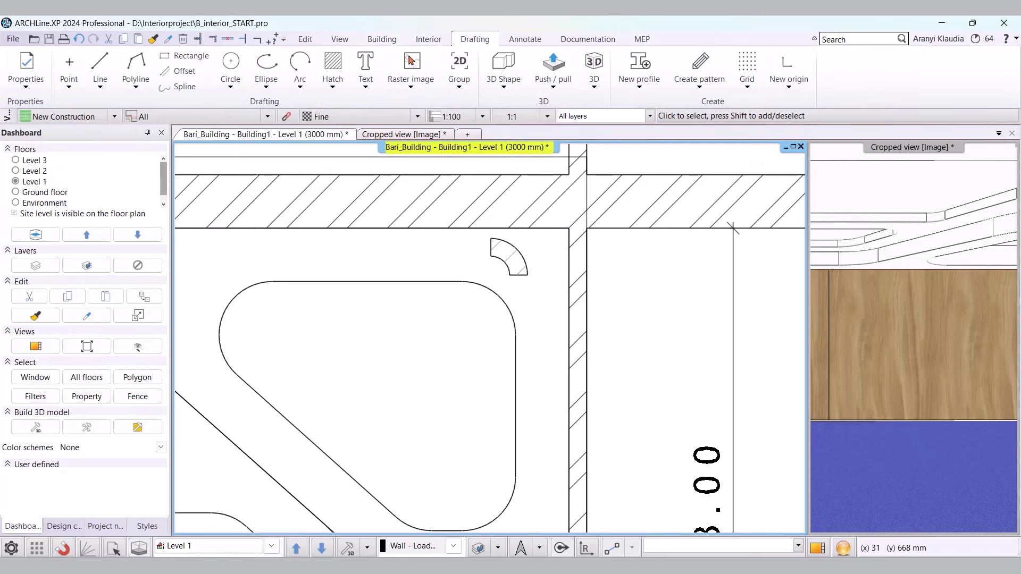
click(193, 57)
click(491, 240)
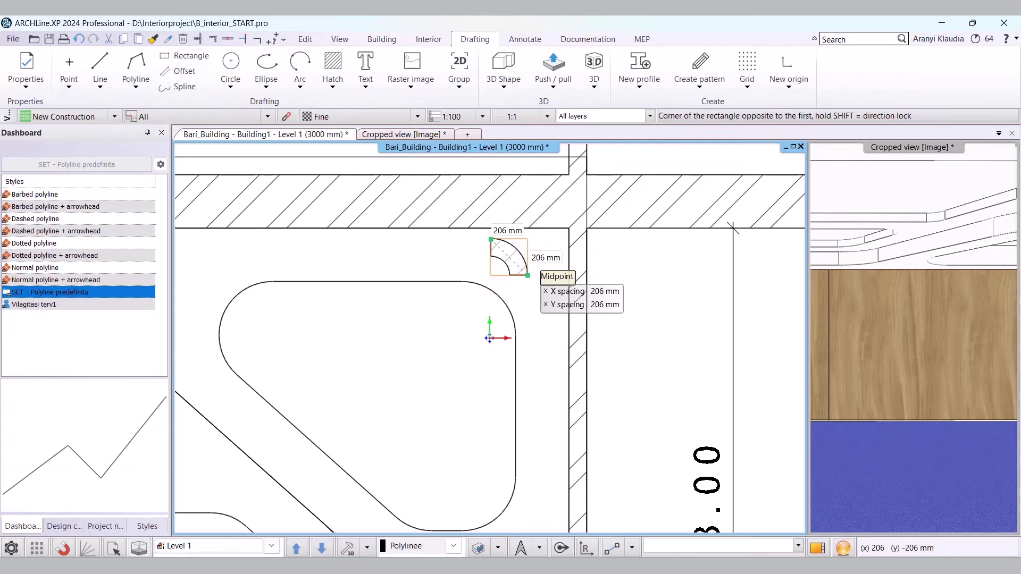
click(527, 275)
key(Escape)
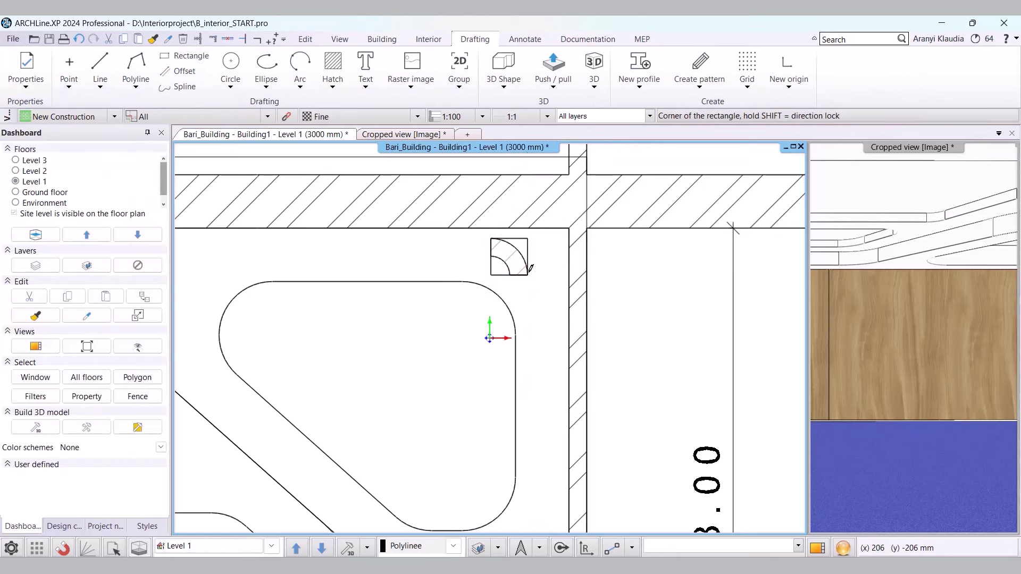
- Move the curved wall from the helper square's upper-right corner into the room's upper-right inner corner, and delete the square
scroll(532, 250, up, 2)
click(473, 311)
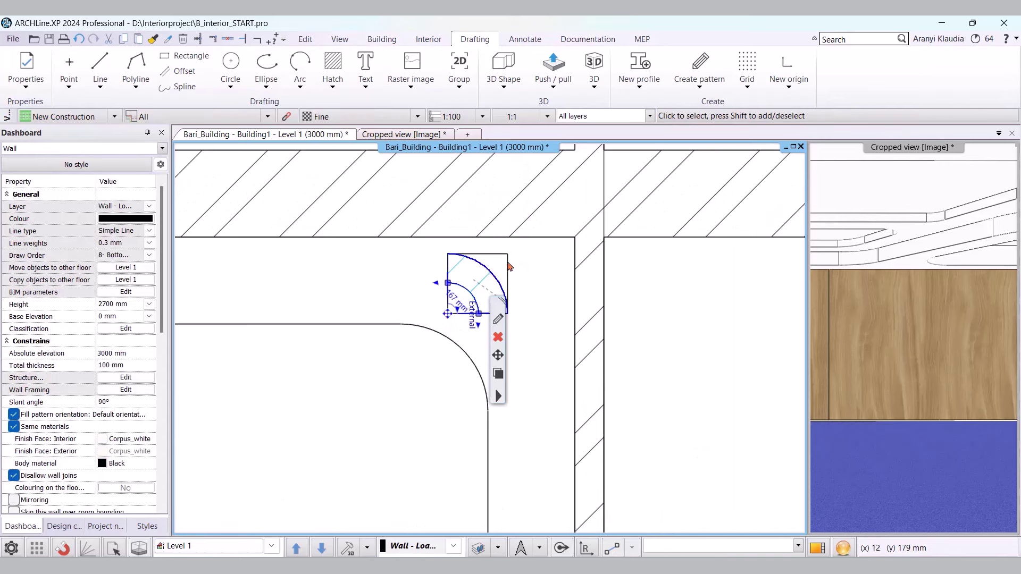
click(446, 316)
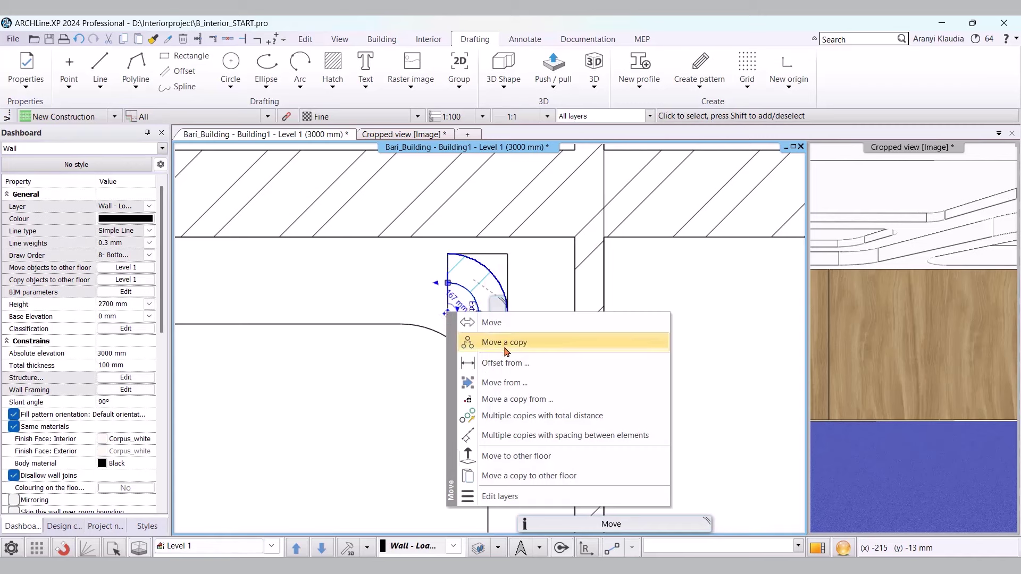
click(513, 383)
click(490, 277)
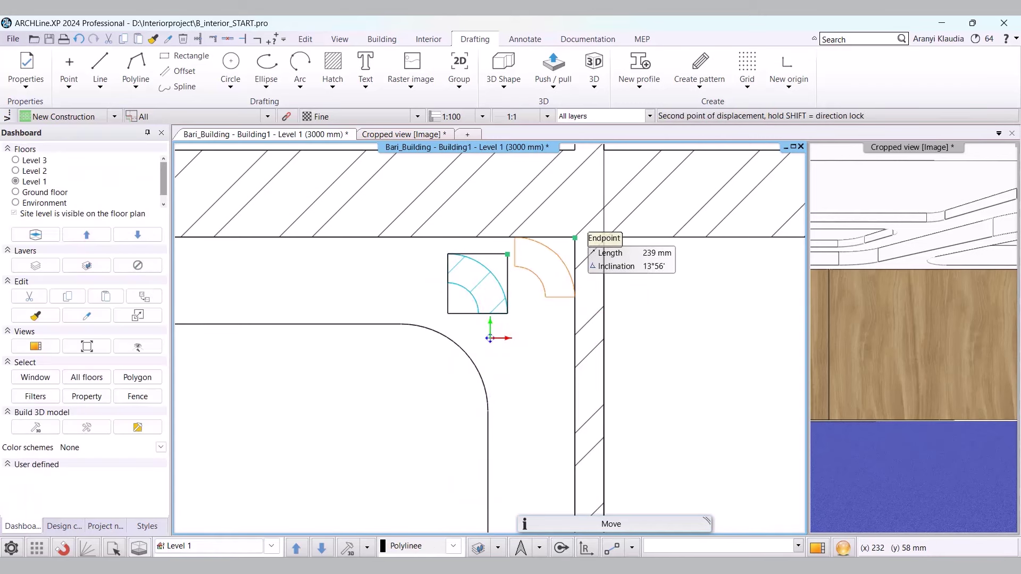
click(558, 261)
key(Escape)
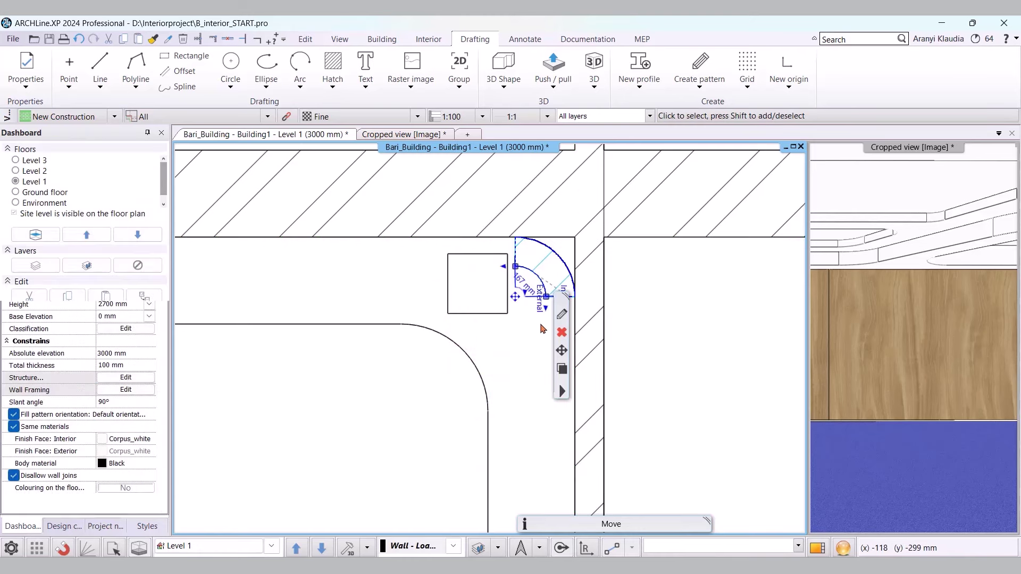
click(482, 314)
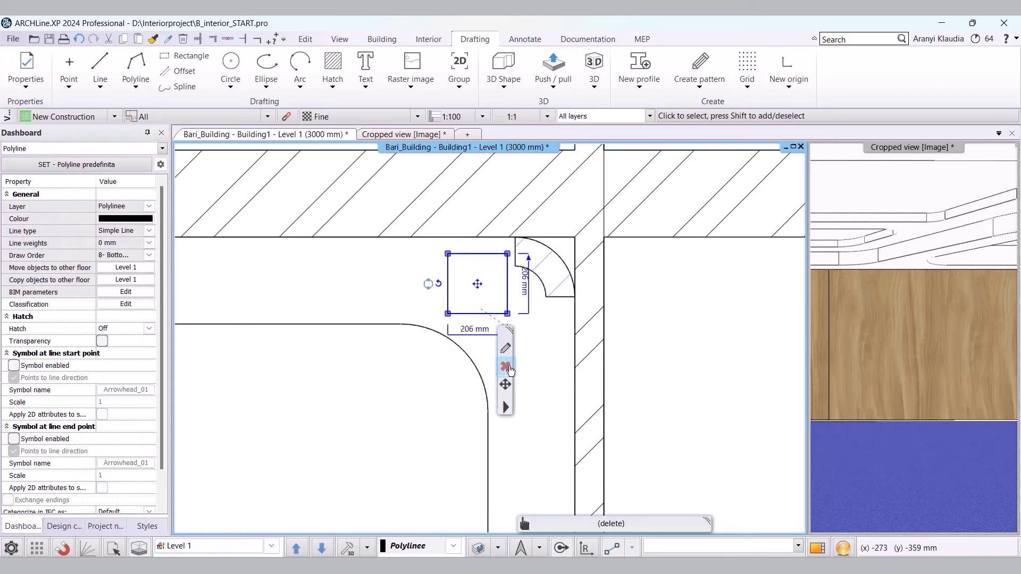
click(506, 366)
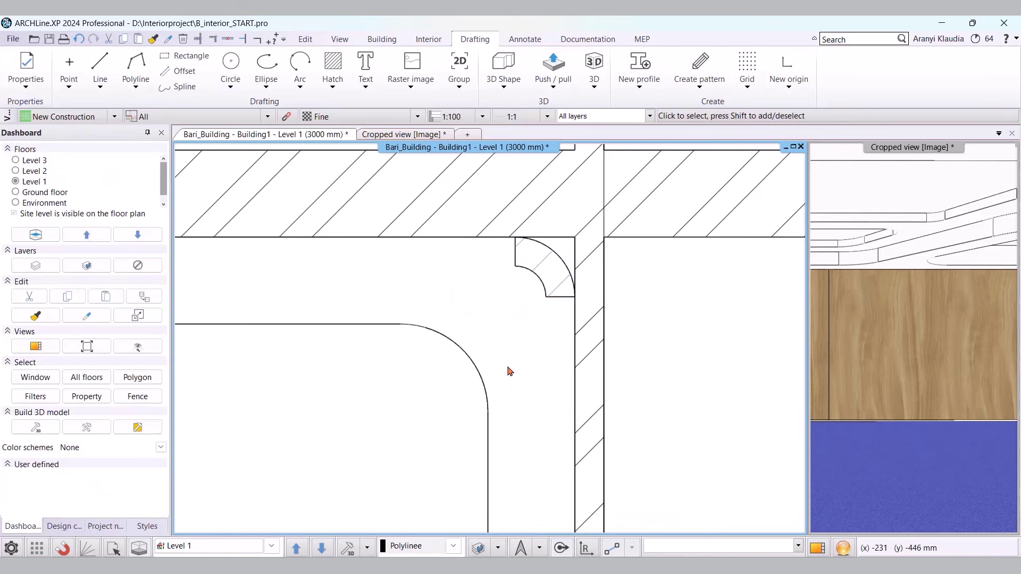
- Draw a 3264 mm straight wall from the curved wall's lower end along the room's right wall to the door opening, flipped to the room side
click(381, 39)
click(75, 61)
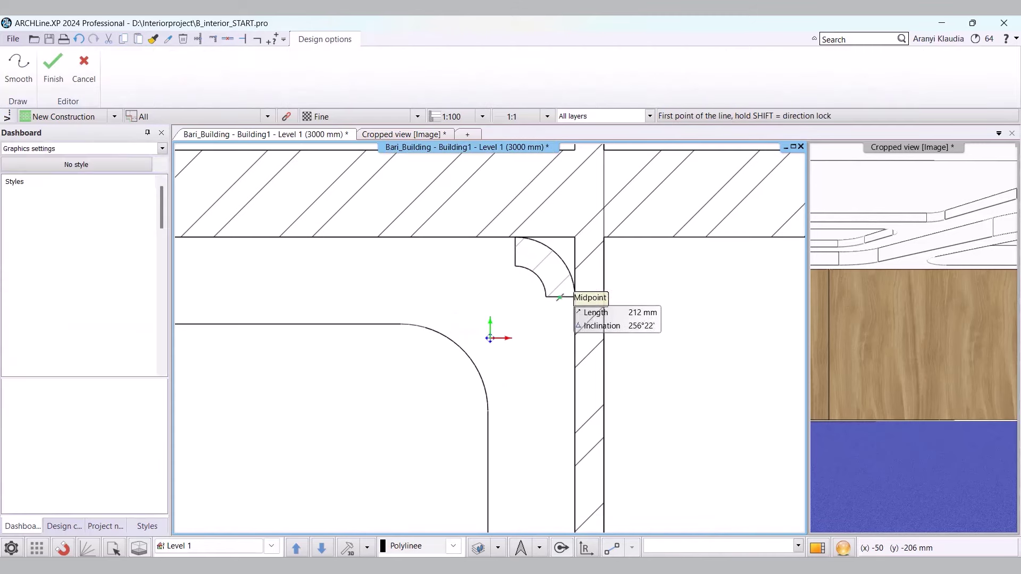
click(574, 297)
scroll(552, 383, up, 5)
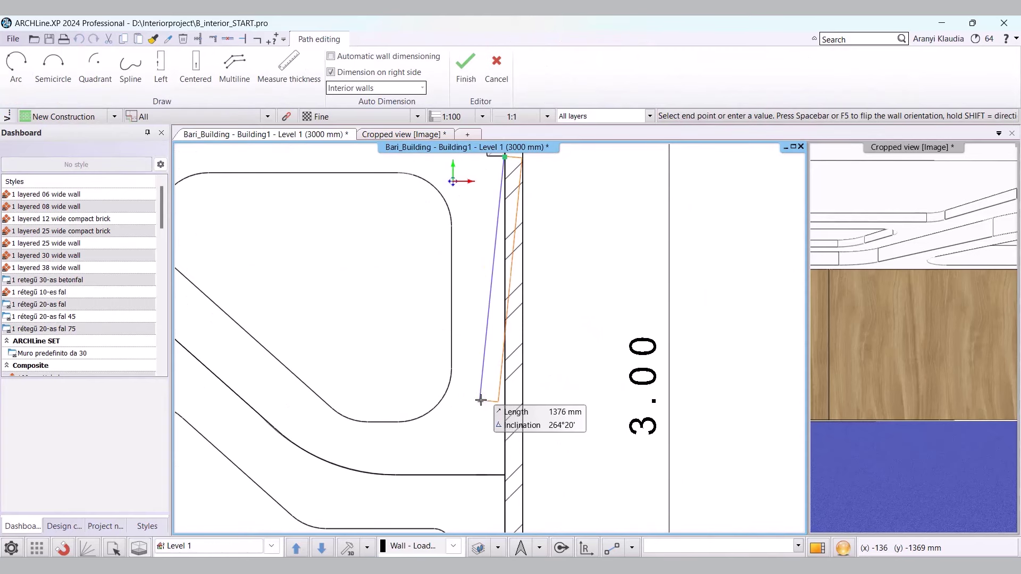
click(158, 63)
middle_drag(479, 532, 418, 246)
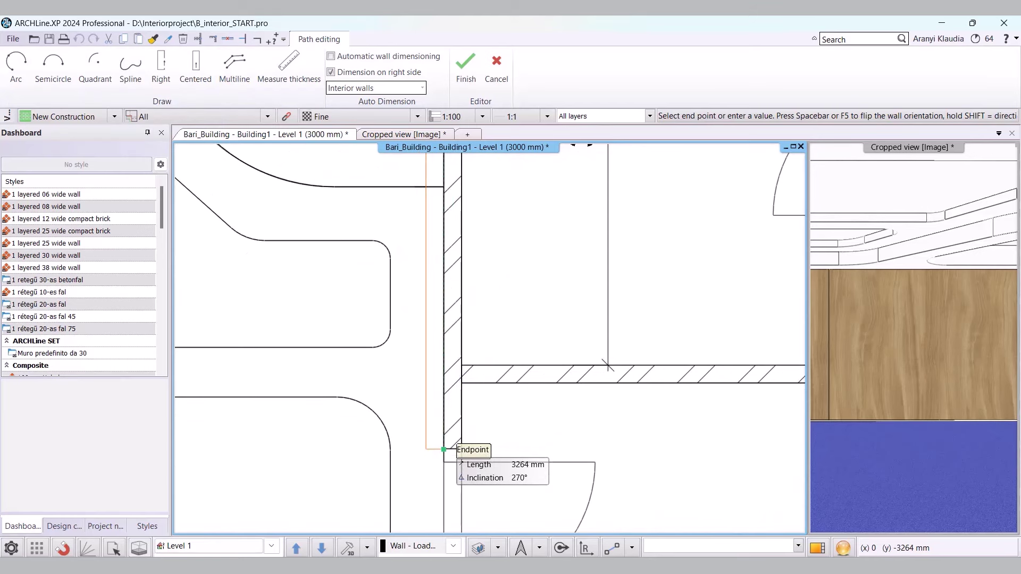
click(443, 449)
scroll(485, 338, down, 2)
middle_drag(416, 298, 413, 404)
key(Return)
- Draw a 4694 mm straight wall from the curved wall's left end along the room's upper wall, perpendicular to the left wall
middle_drag(341, 246, 413, 505)
scroll(492, 385, up, 2)
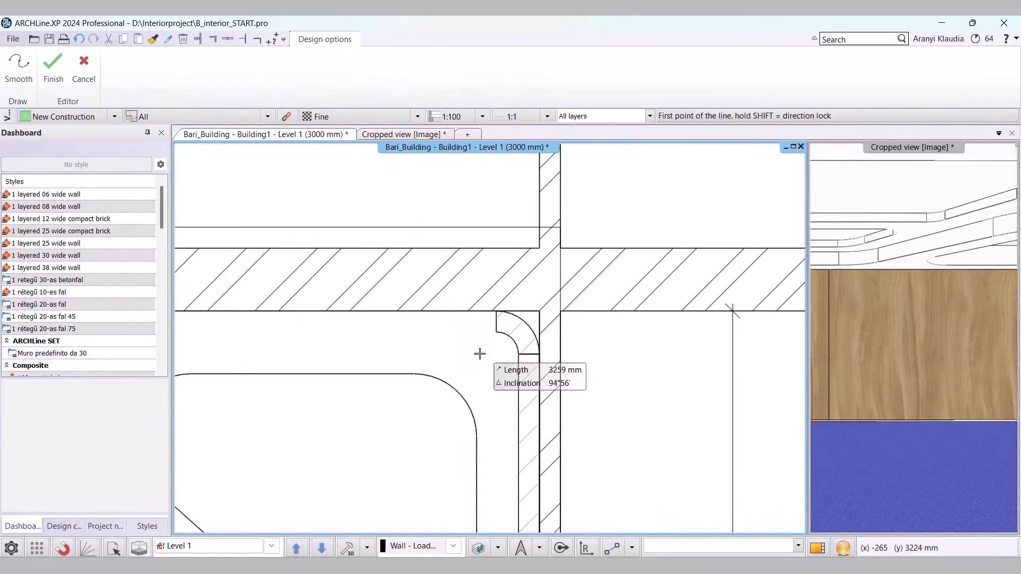
click(496, 331)
mouse_move(305, 332)
middle_down()
mouse_move(579, 347)
mouse_move(474, 354)
mouse_move(496, 355)
middle_up()
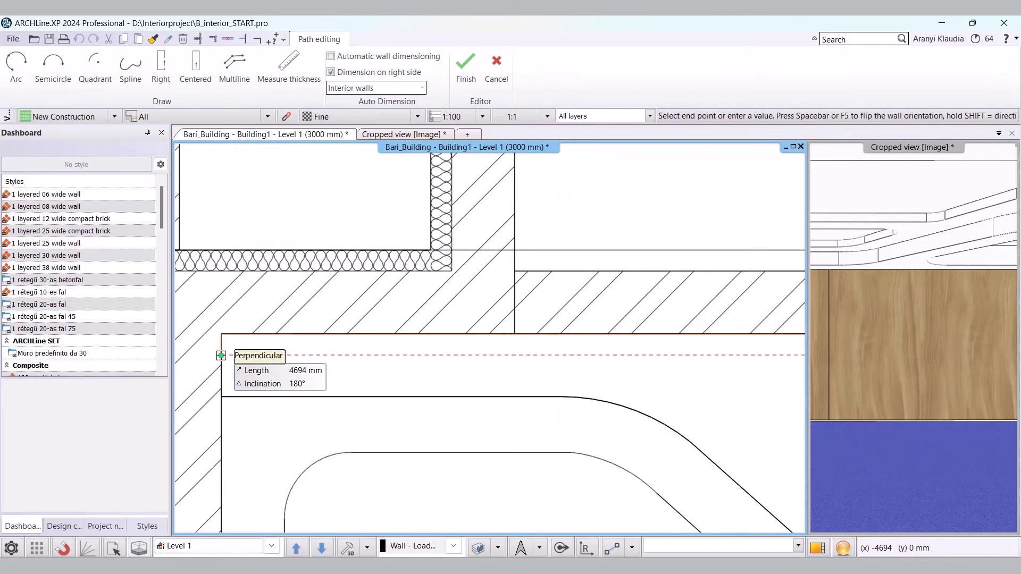
click(196, 352)
scroll(505, 442, down, 2)
middle_drag(507, 433, 426, 322)
key(Return)
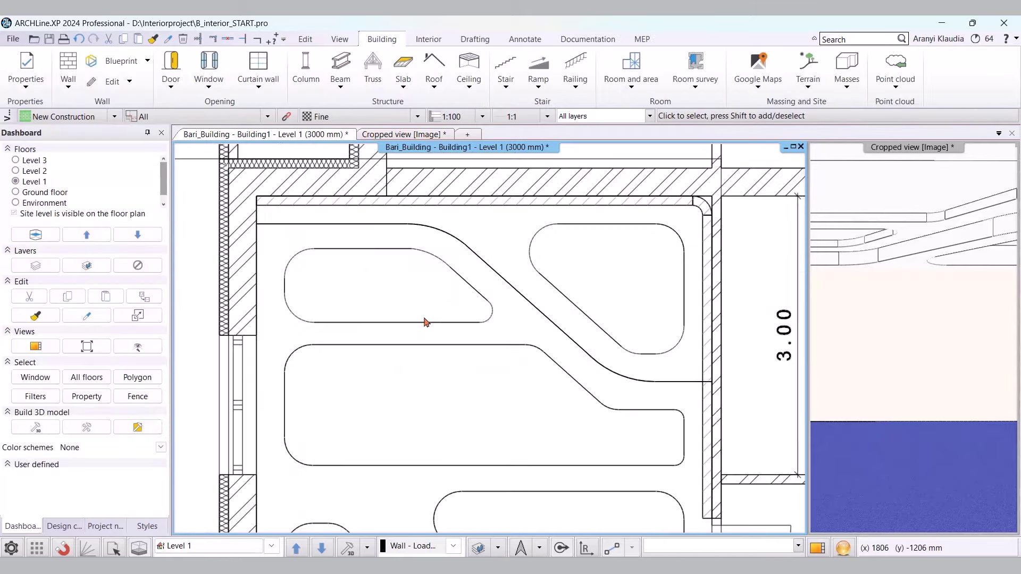
- Examine the wall front detail drawings beside the floor plan and compare them with the new walls in the room
scroll(348, 288, down, 5)
middle_drag(325, 293, 403, 321)
middle_drag(252, 327, 400, 306)
scroll(400, 307, down, 1)
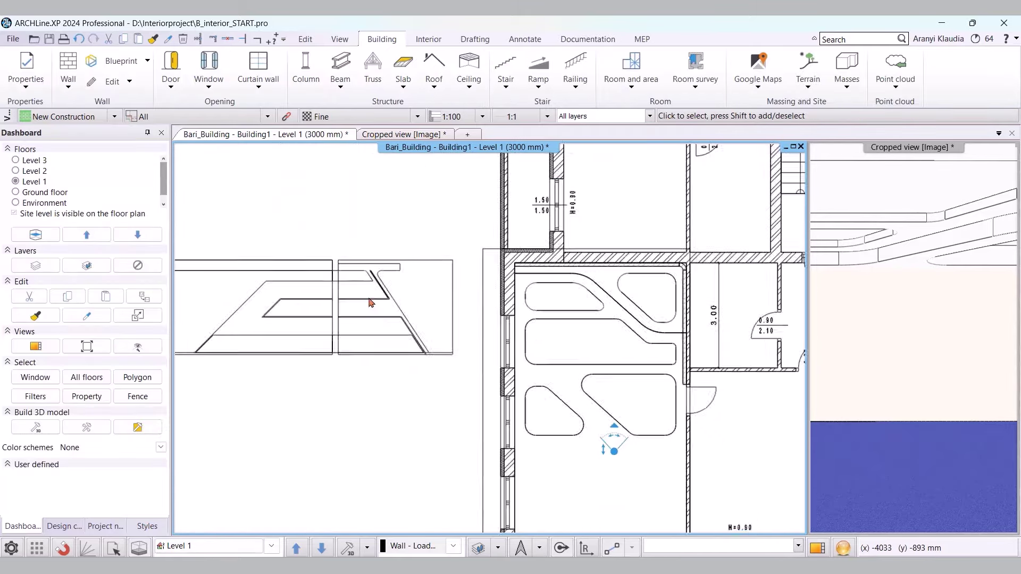
middle_drag(342, 270, 389, 269)
scroll(389, 270, up, 3)
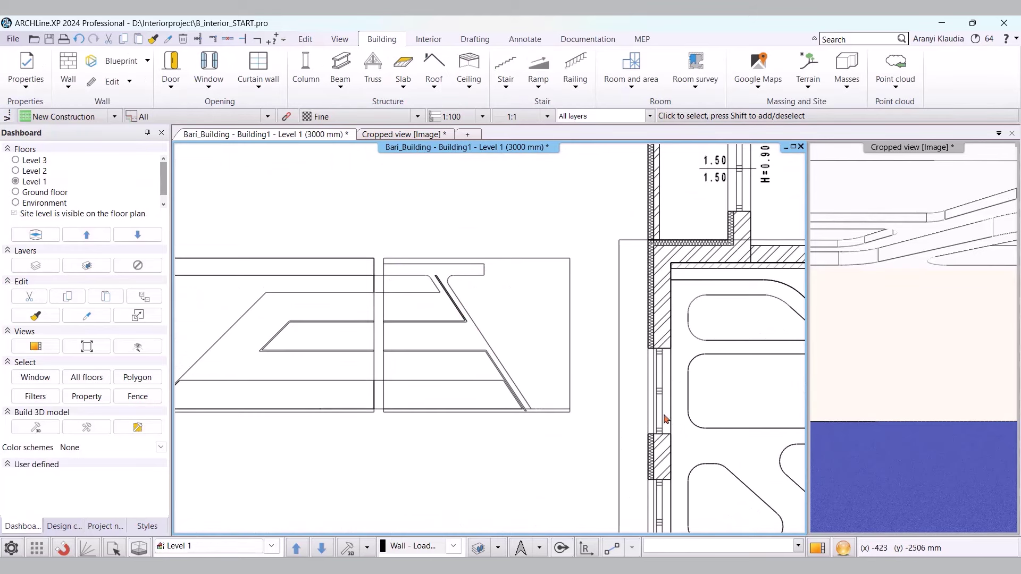
scroll(705, 411, down, 3)
middle_drag(715, 412, 649, 372)
scroll(669, 331, up, 2)
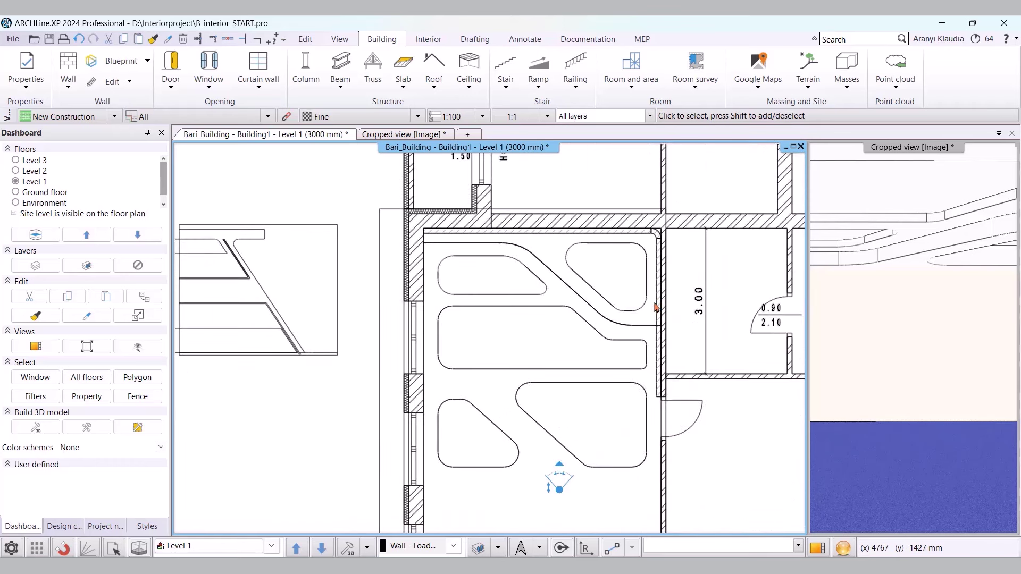
scroll(656, 308, up, 1)
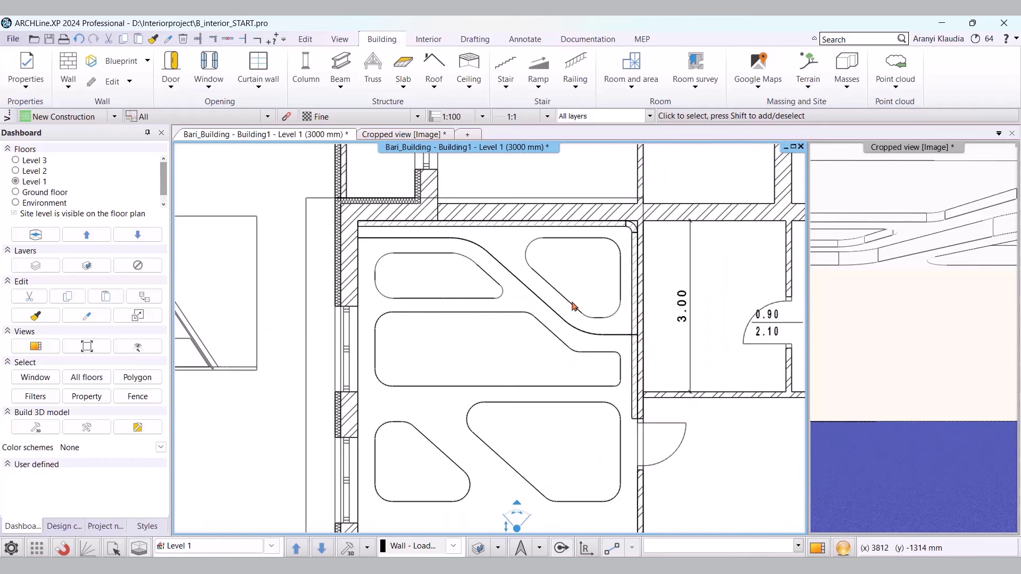
- Start a whole front profile for the wall along the room's right side and place its layout on the right-hand detail drawing rectangle
click(635, 409)
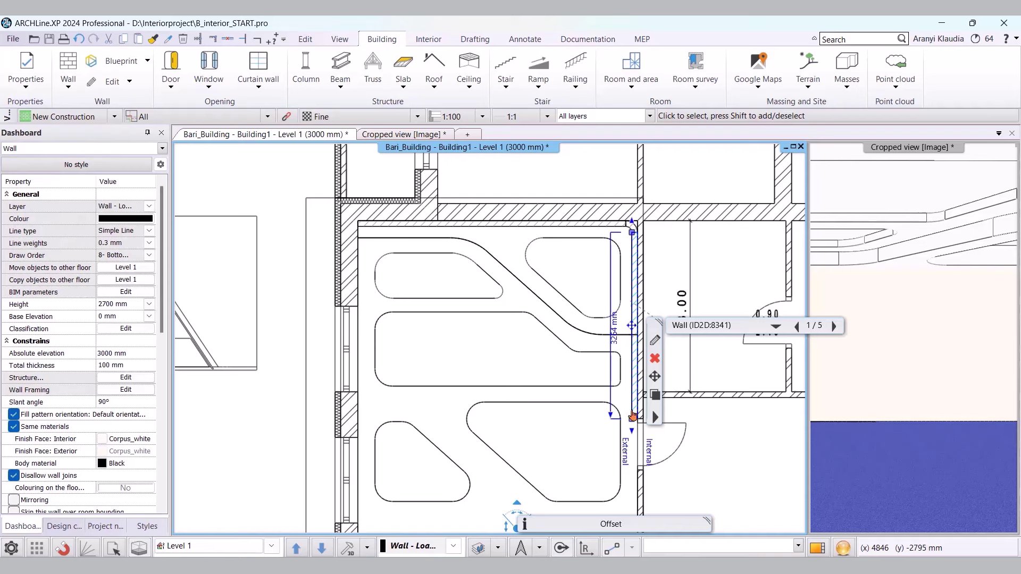
click(651, 419)
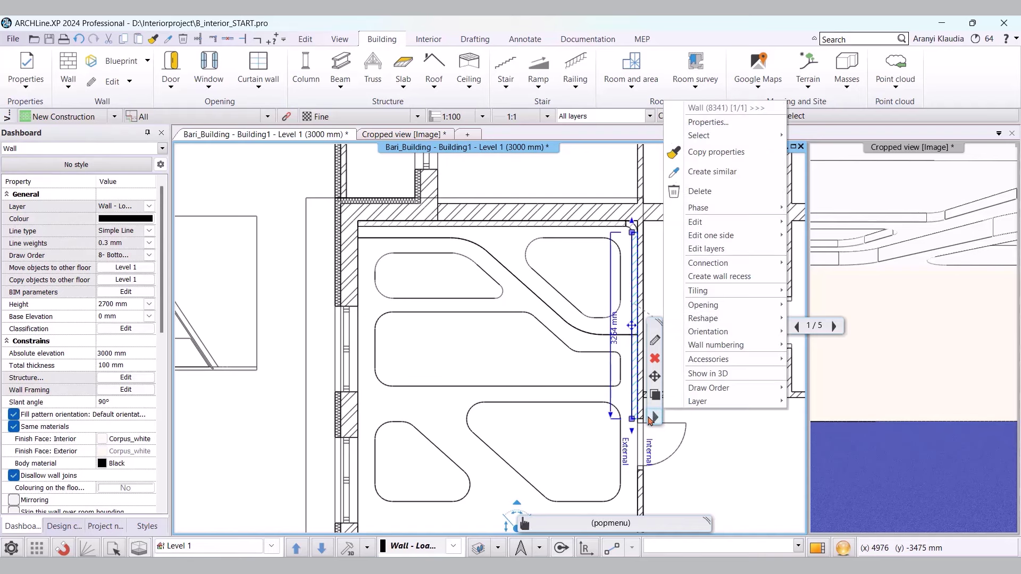
mouse_move(738, 322)
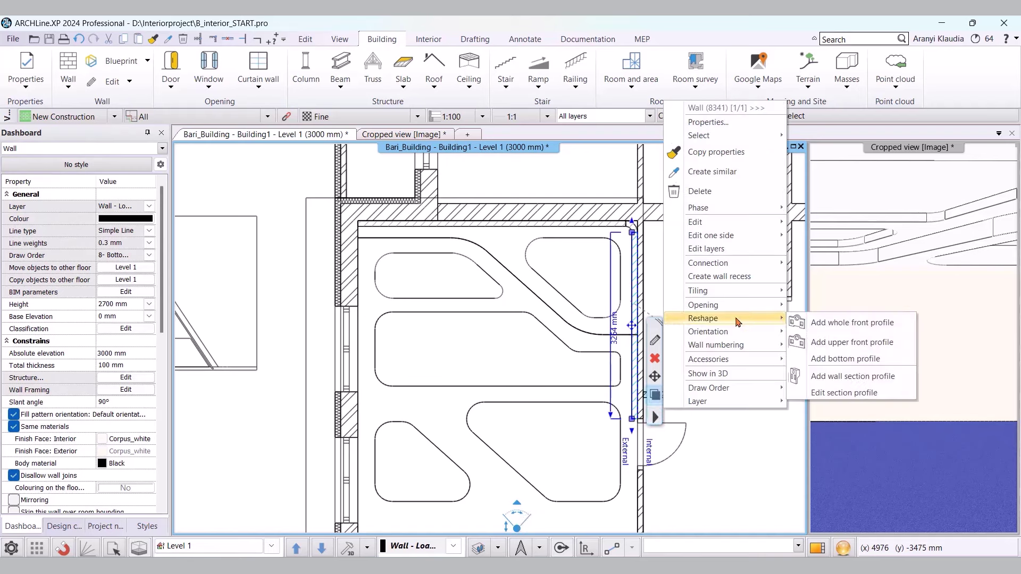
click(830, 325)
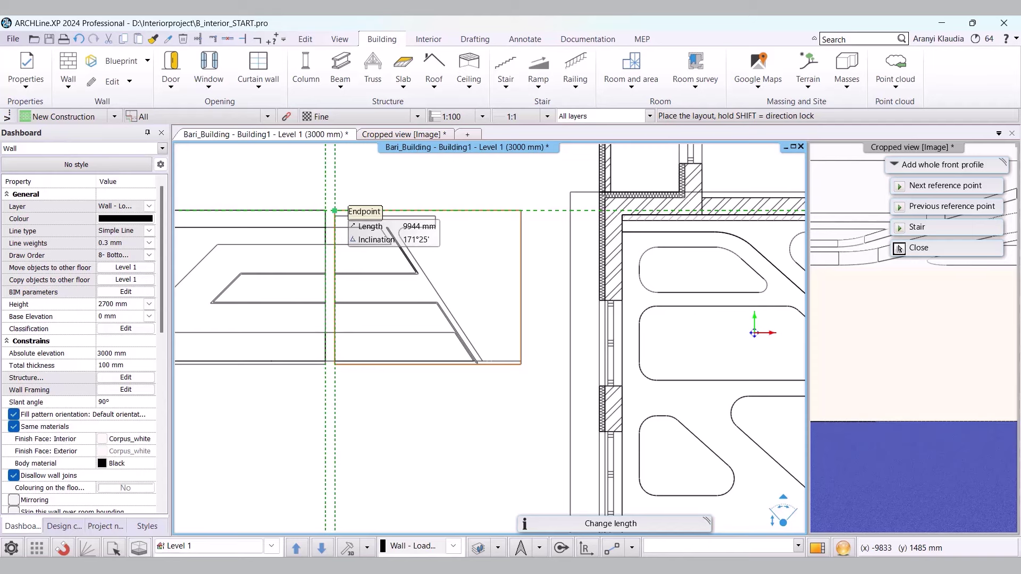
click(335, 210)
- Build the right wall's front profile from three closed loops: the outer right area, the small upper-left area and the lower strip
scroll(397, 316, up, 2)
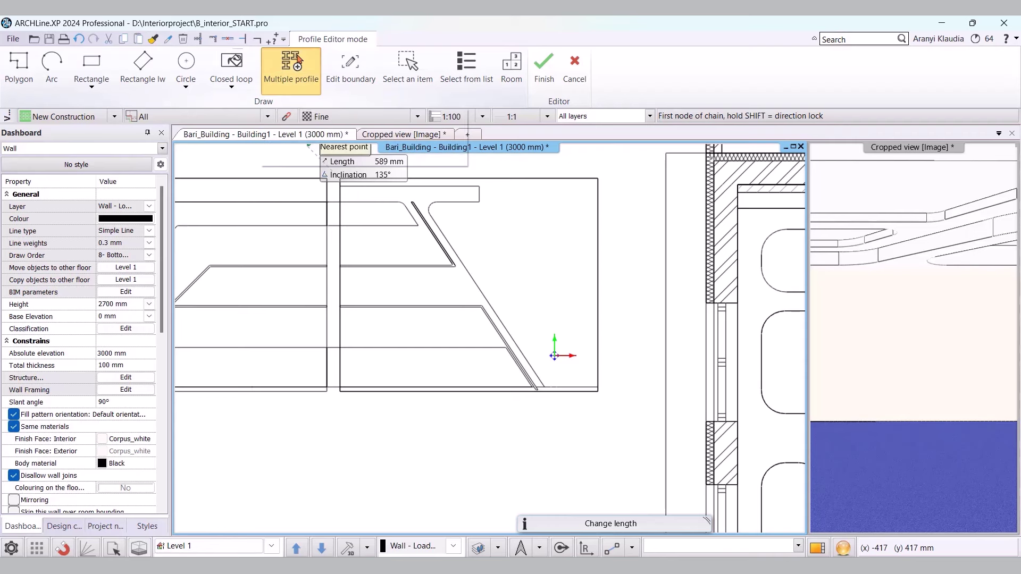
click(234, 65)
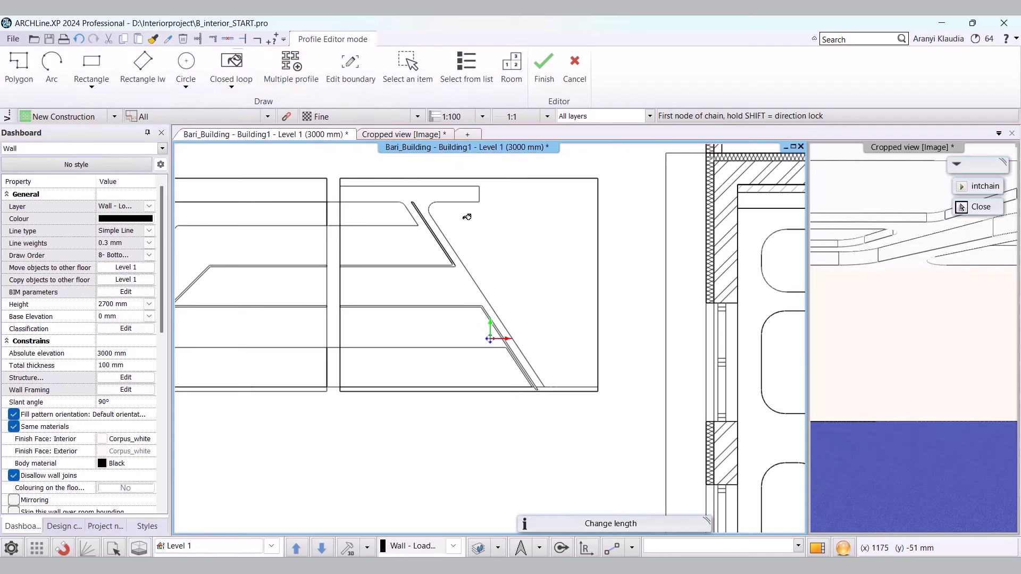
click(502, 232)
click(248, 68)
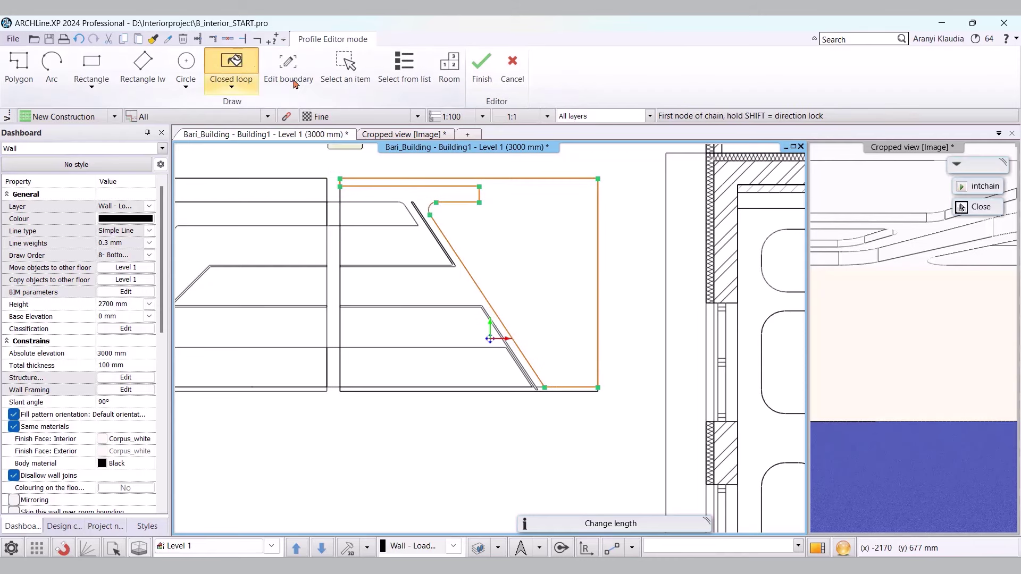
click(383, 215)
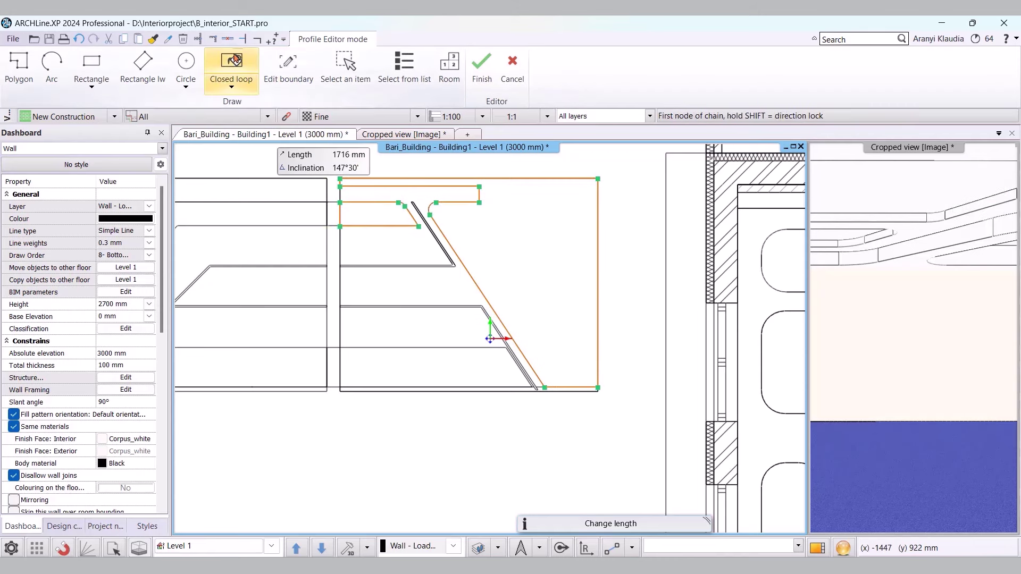
click(419, 370)
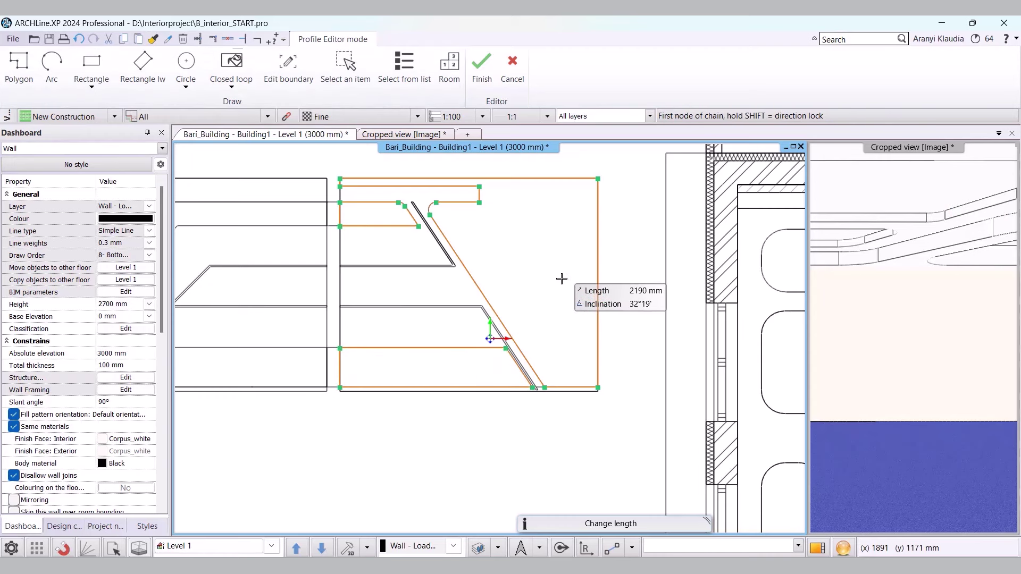
key(Return)
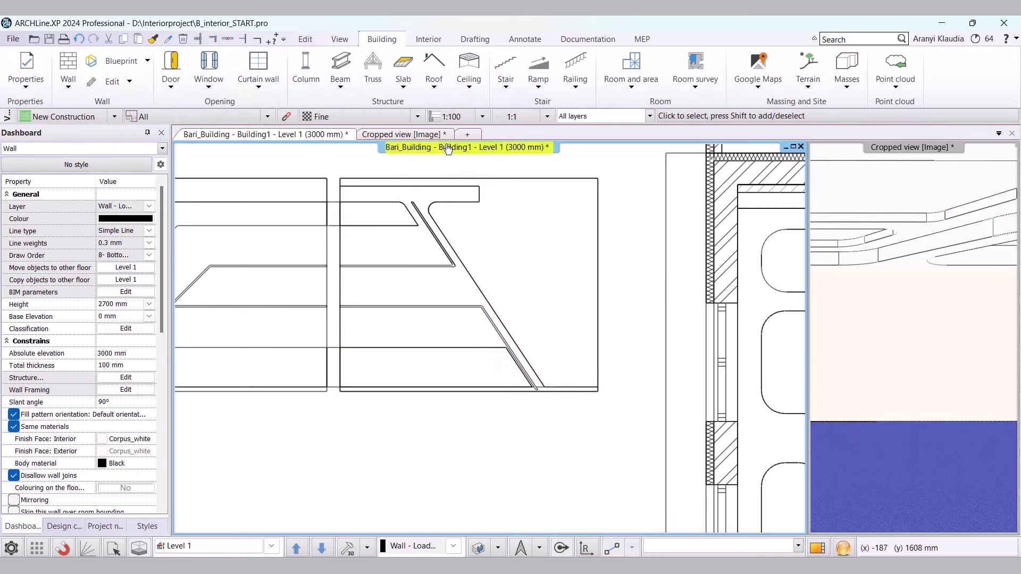
click(424, 137)
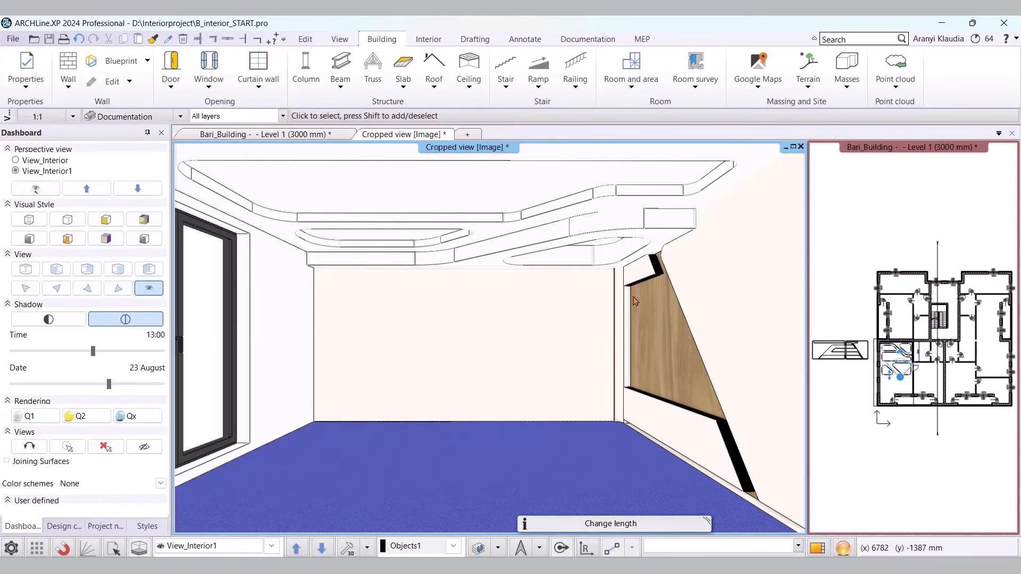
- Start a whole front profile for the room's upper straight wall and align its layout's upper-right corner with the left-hand detail rectangle
click(311, 139)
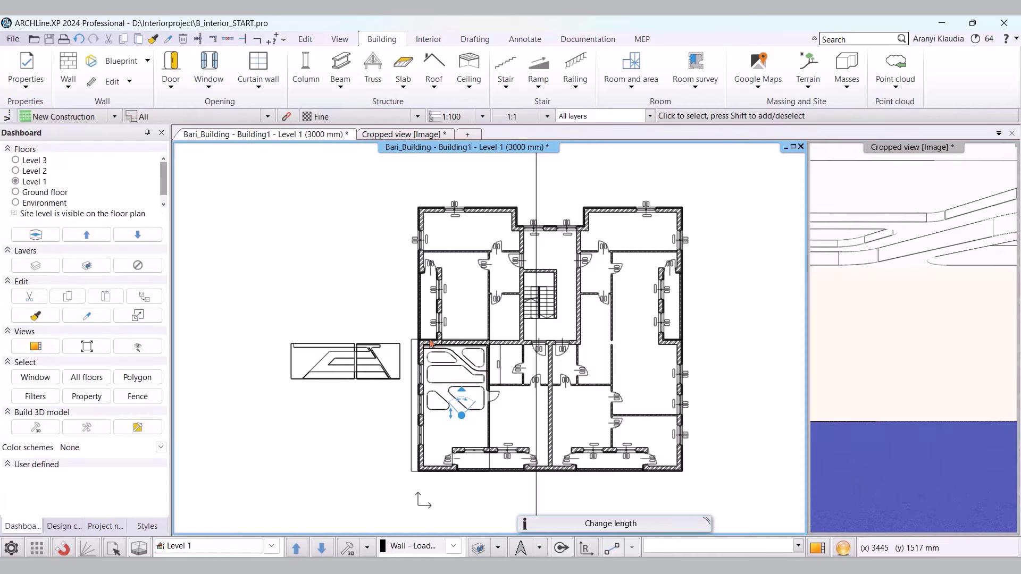
scroll(504, 349, up, 5)
scroll(504, 349, up, 2)
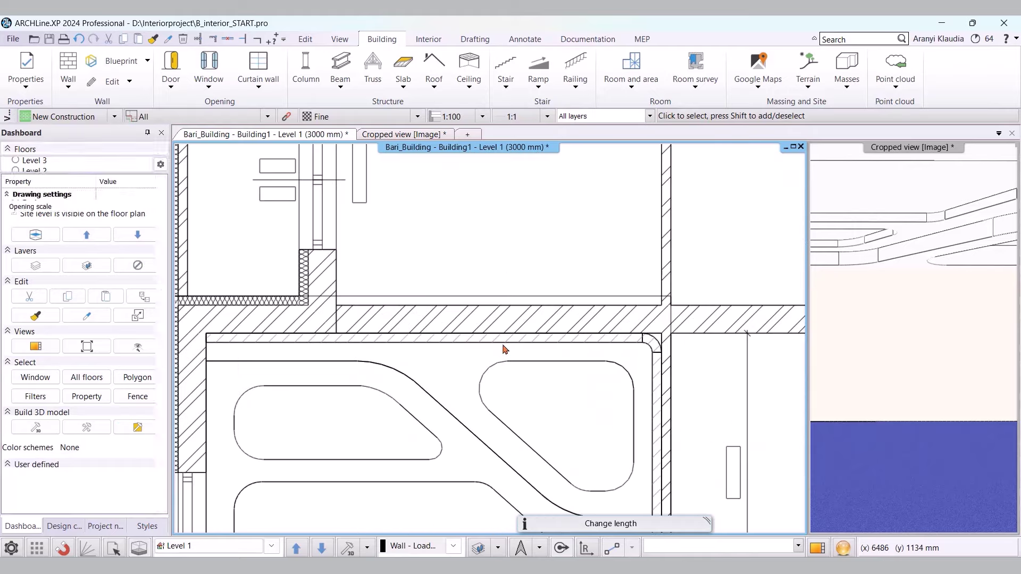
click(429, 347)
right_click(527, 460)
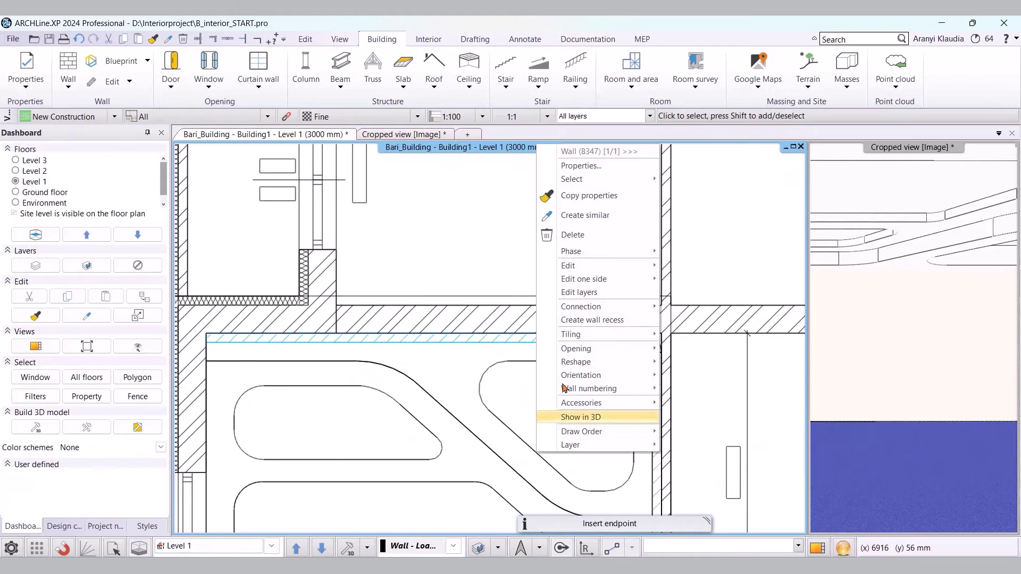
mouse_move(576, 361)
click(686, 366)
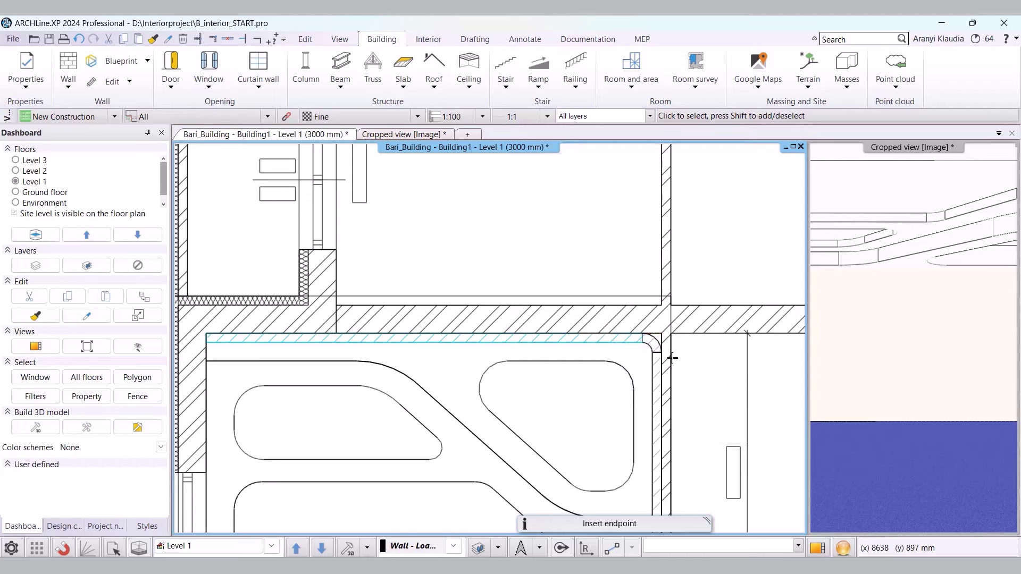
scroll(490, 338, down, 2)
scroll(326, 295, down, 2)
middle_drag(326, 295, 594, 261)
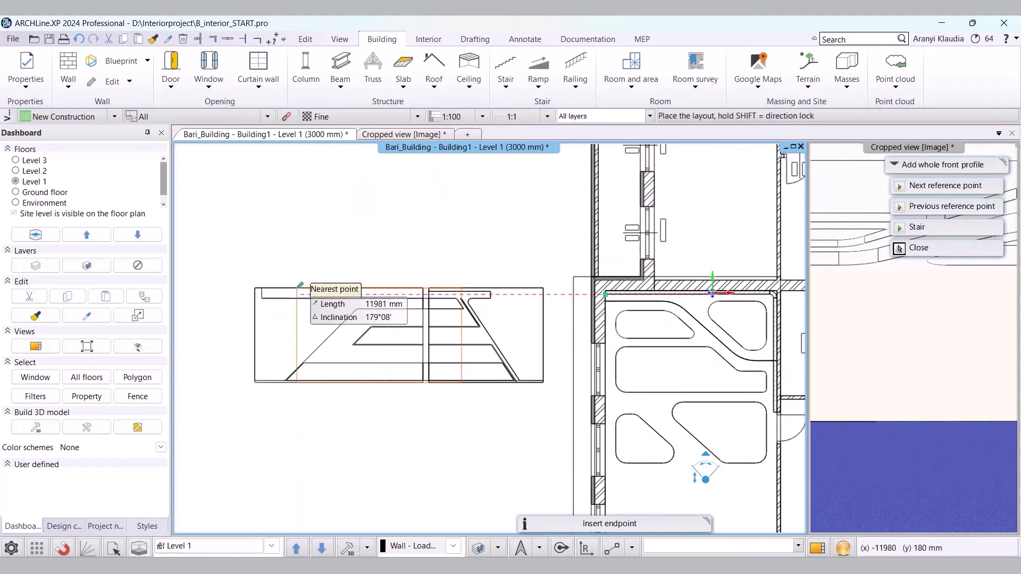
click(945, 185)
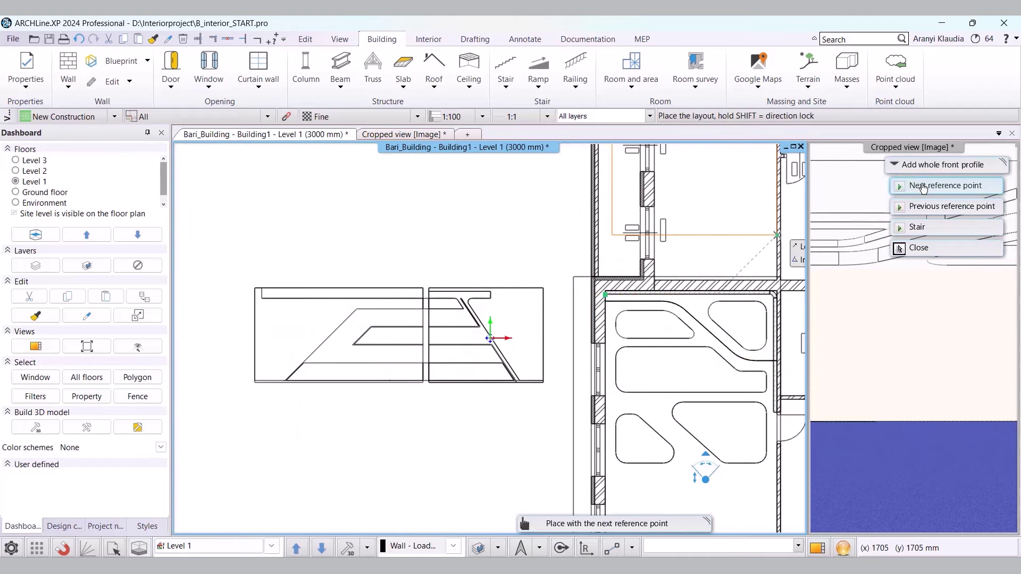
scroll(409, 285, up, 4)
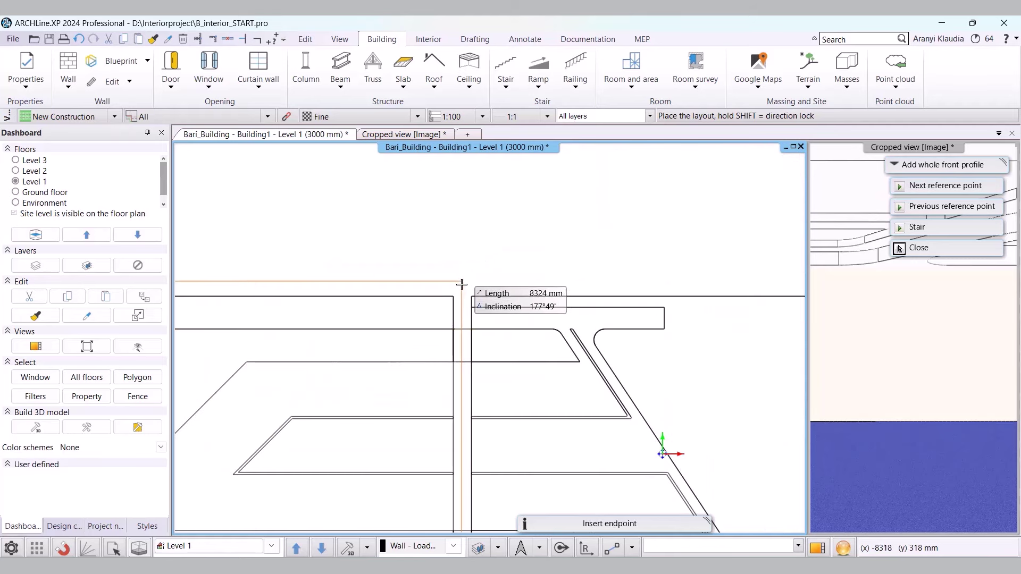
click(453, 296)
scroll(430, 356, down, 3)
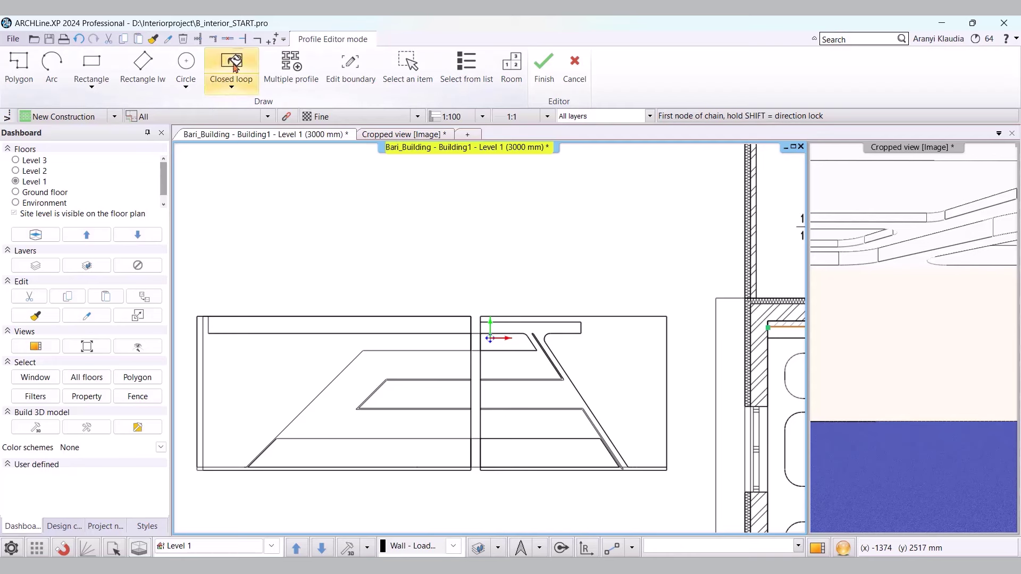
- Build the upper wall's front profile from two closed loops, the outer left area and the lower strip, and check the interior view
click(234, 65)
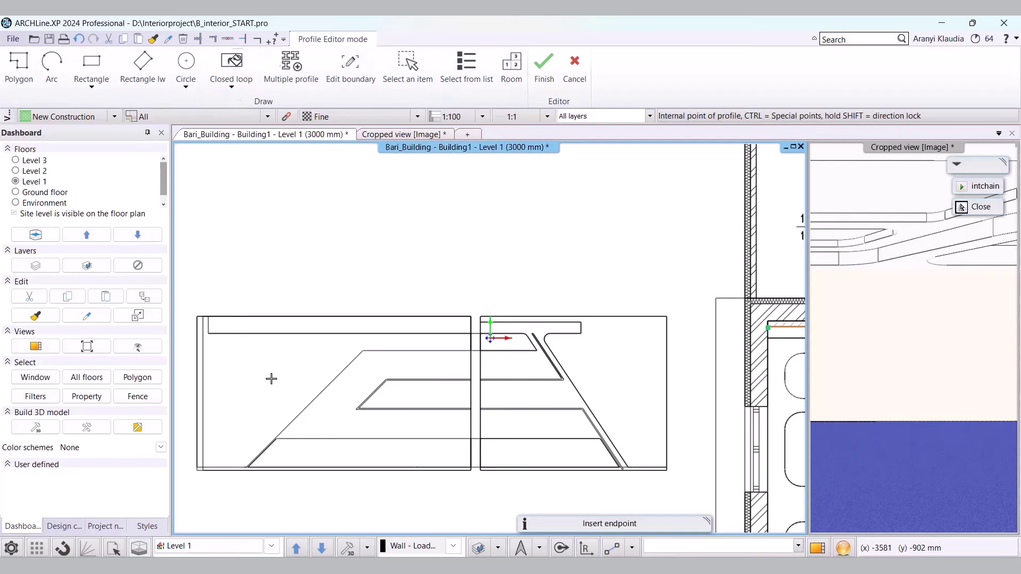
click(275, 379)
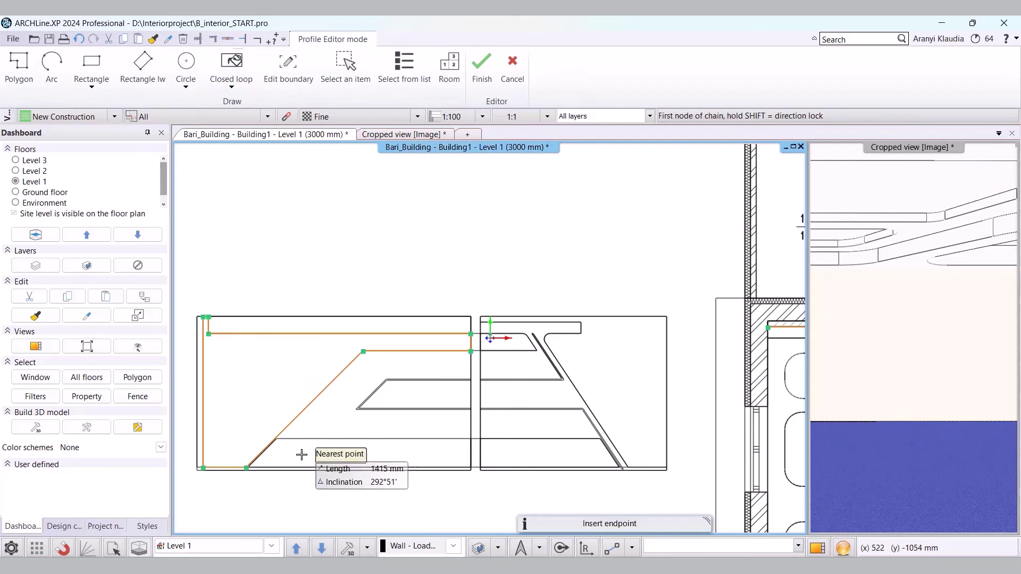
click(343, 445)
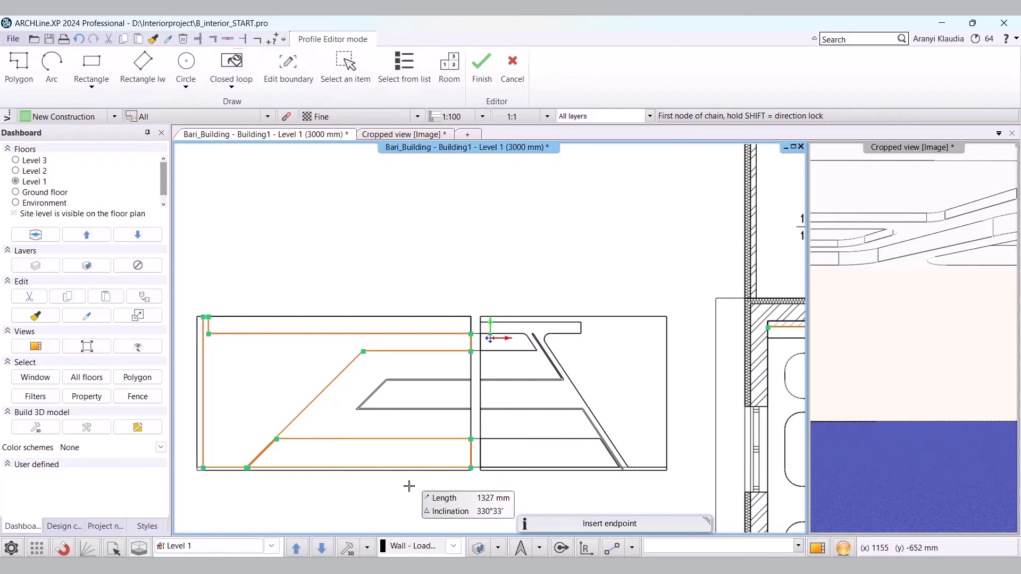
key(Return)
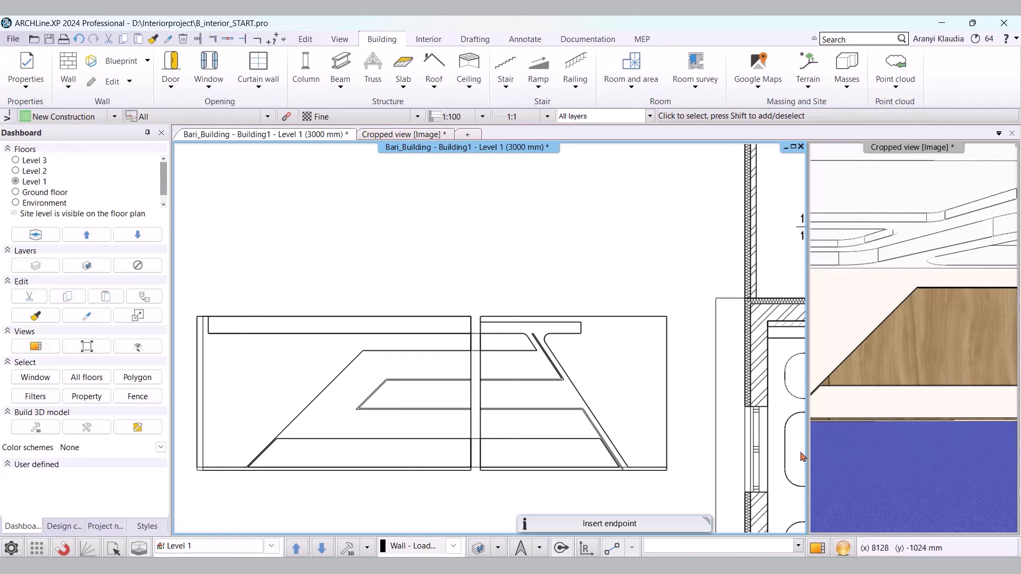
click(393, 133)
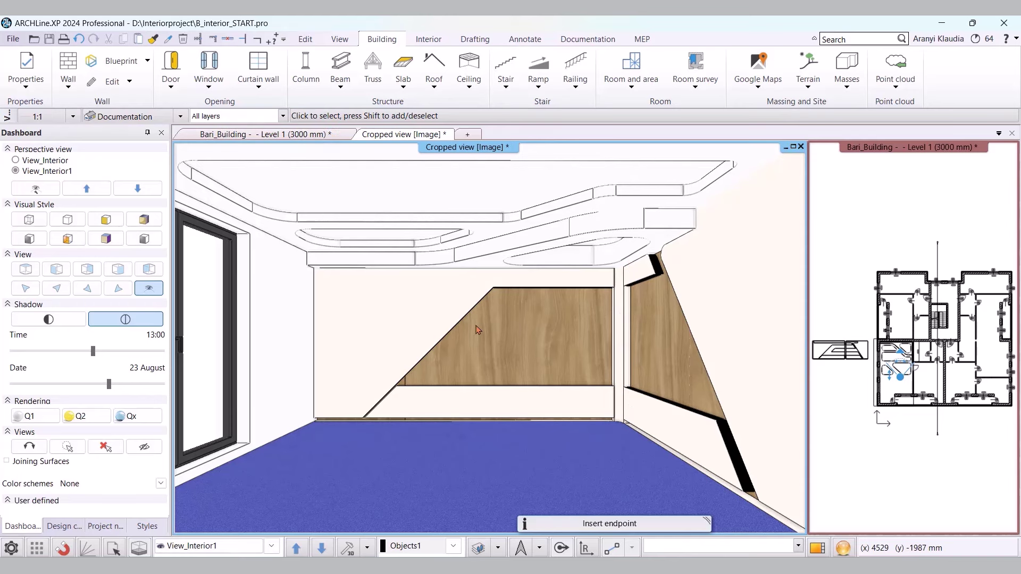
- Start a whole front profile for the curved corner wall and place its layout in the gap between the two detail rectangles
click(322, 138)
scroll(441, 436, up, 3)
scroll(440, 436, up, 5)
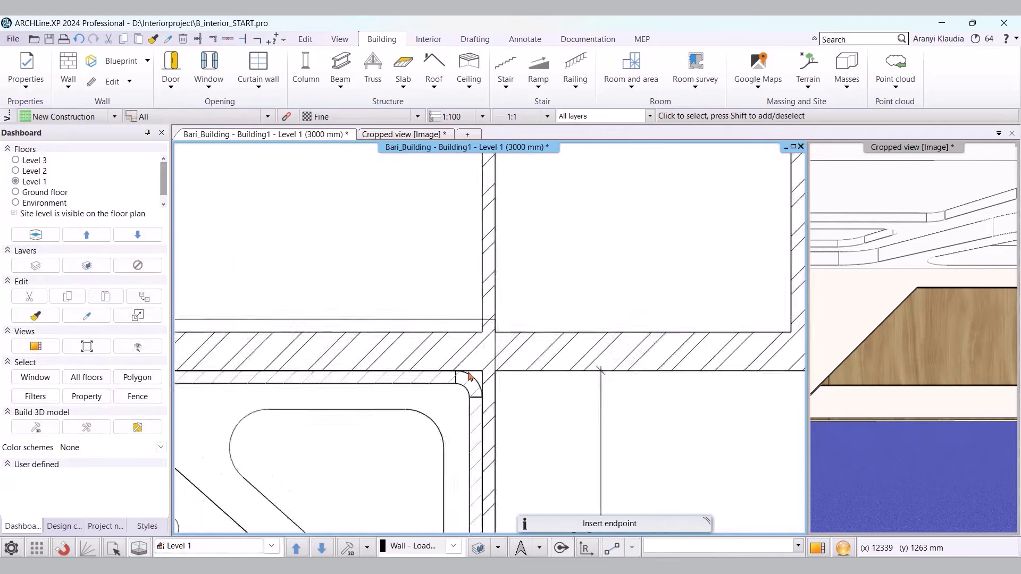
click(482, 367)
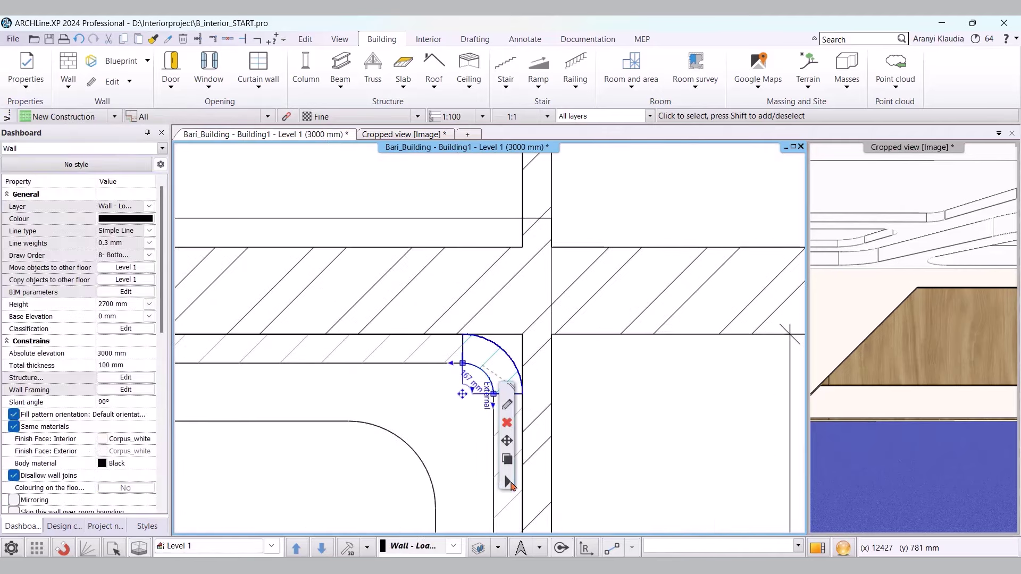
click(506, 482)
mouse_move(551, 376)
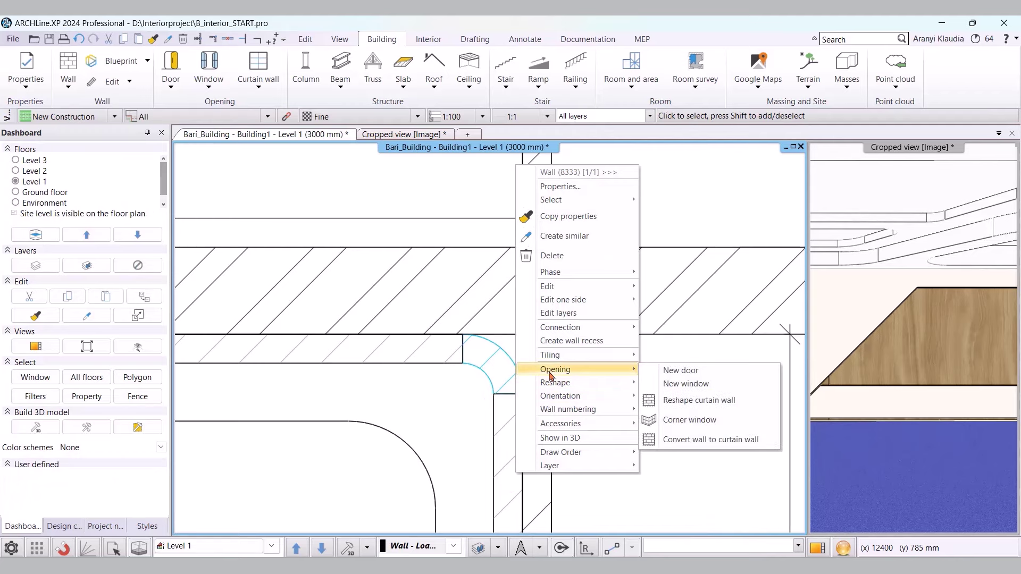
click(688, 386)
scroll(369, 323, down, 4)
mouse_move(251, 329)
middle_down()
mouse_move(672, 333)
mouse_move(759, 265)
middle_up()
scroll(340, 253, up, 3)
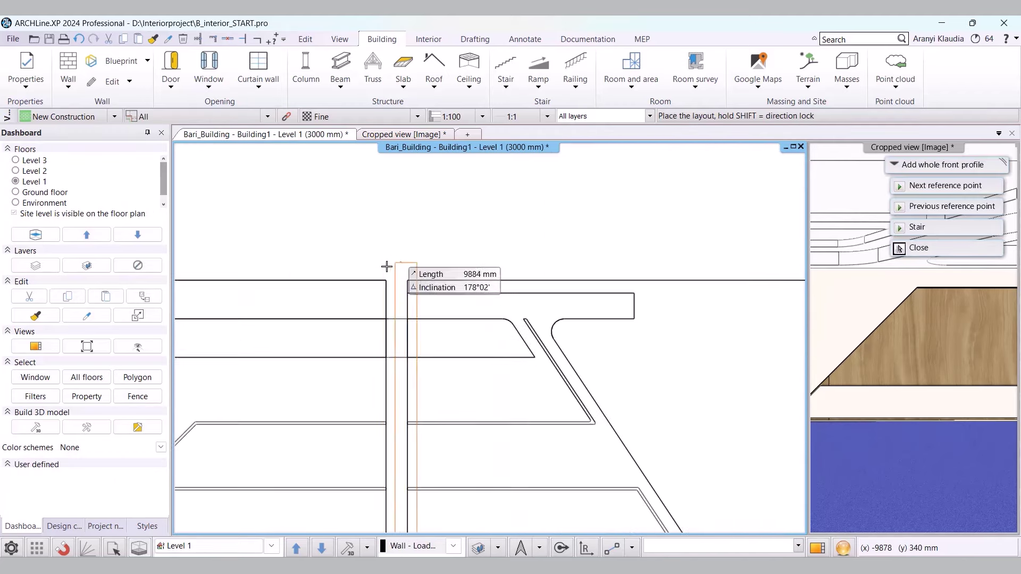
click(396, 263)
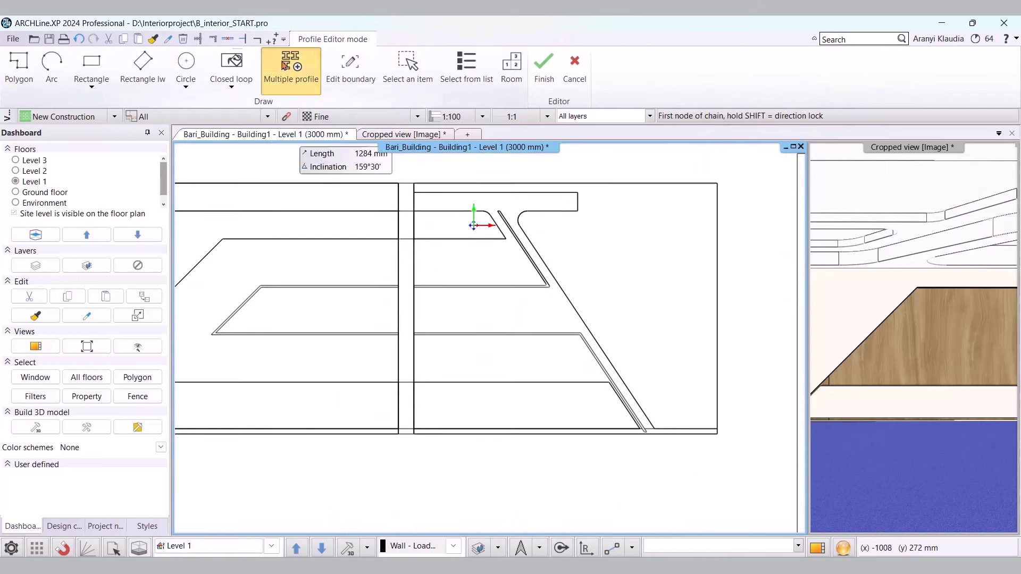
- Build the curved wall's front profile from the upper and lower closed areas in the gap and check the interior view
click(257, 64)
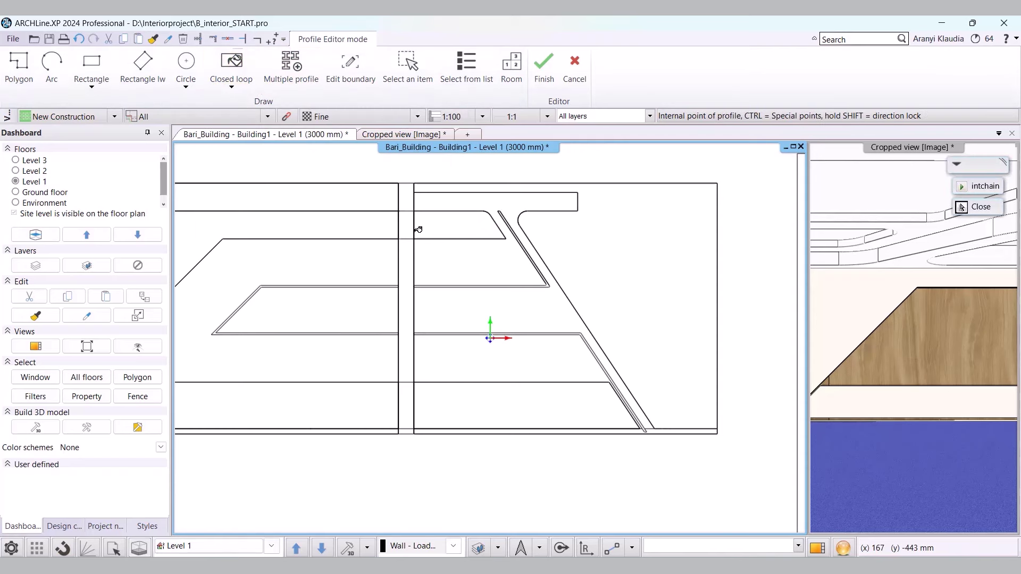
click(405, 221)
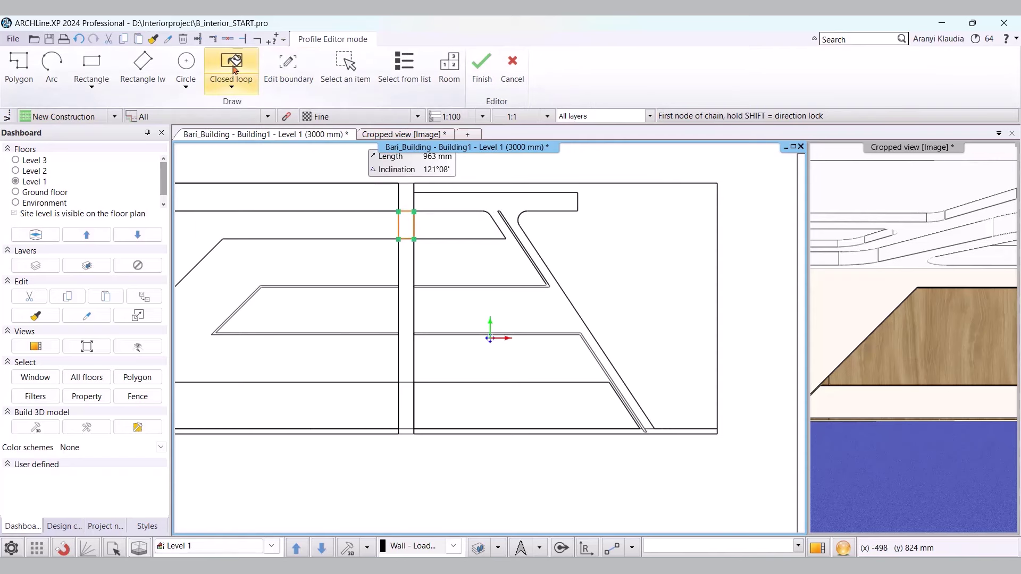
click(411, 389)
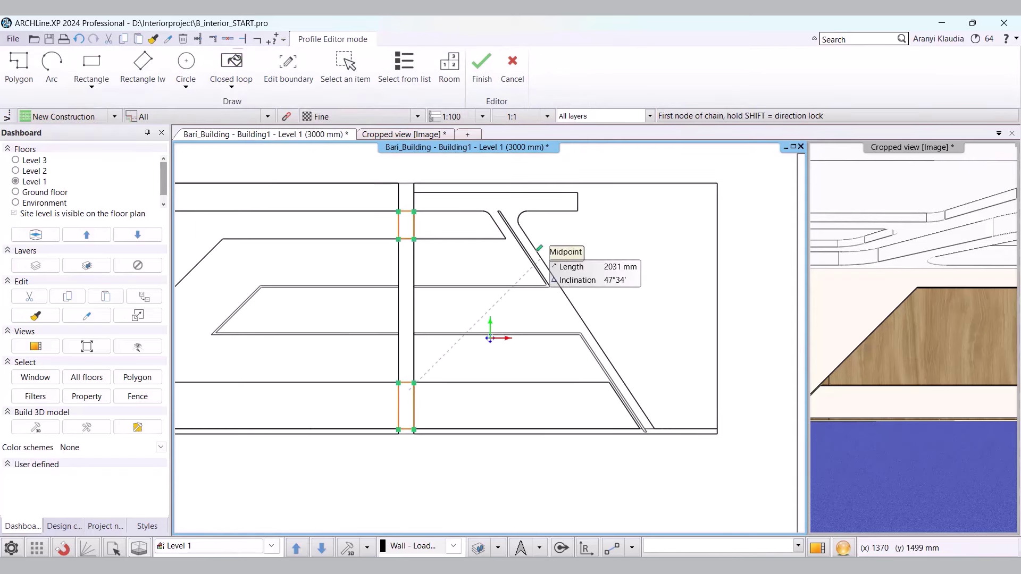
key(Return)
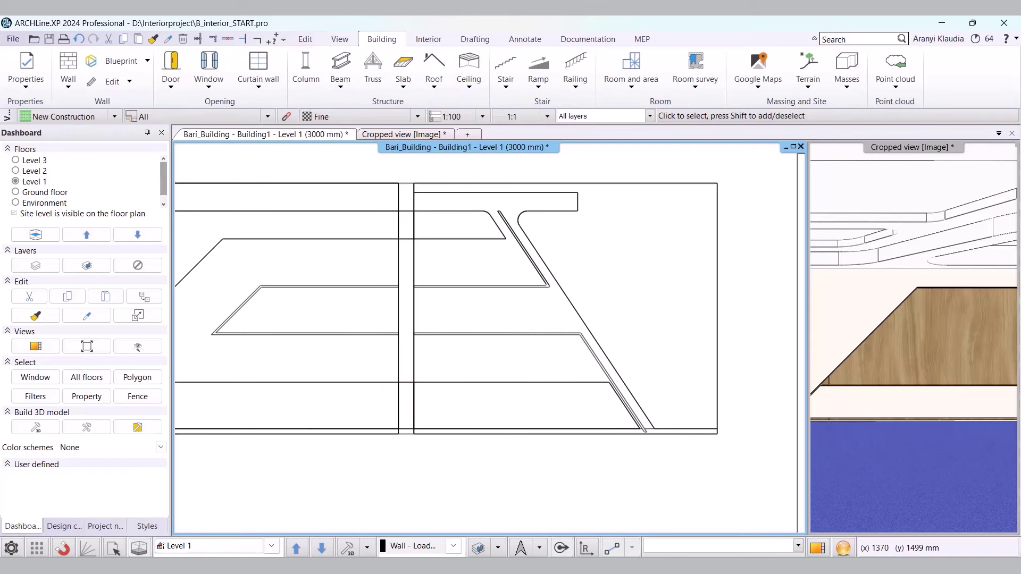
click(401, 134)
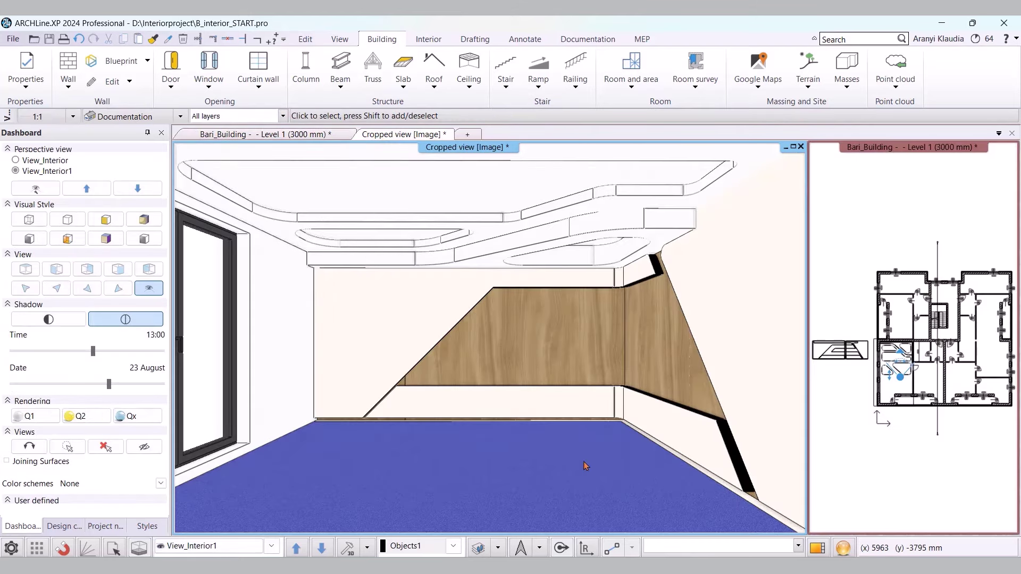
- Draw a straight wall over the room's right lining wall on Level 1, about 2794 mm downward from the corner arc's outer endpoint
click(302, 134)
scroll(505, 393, up, 5)
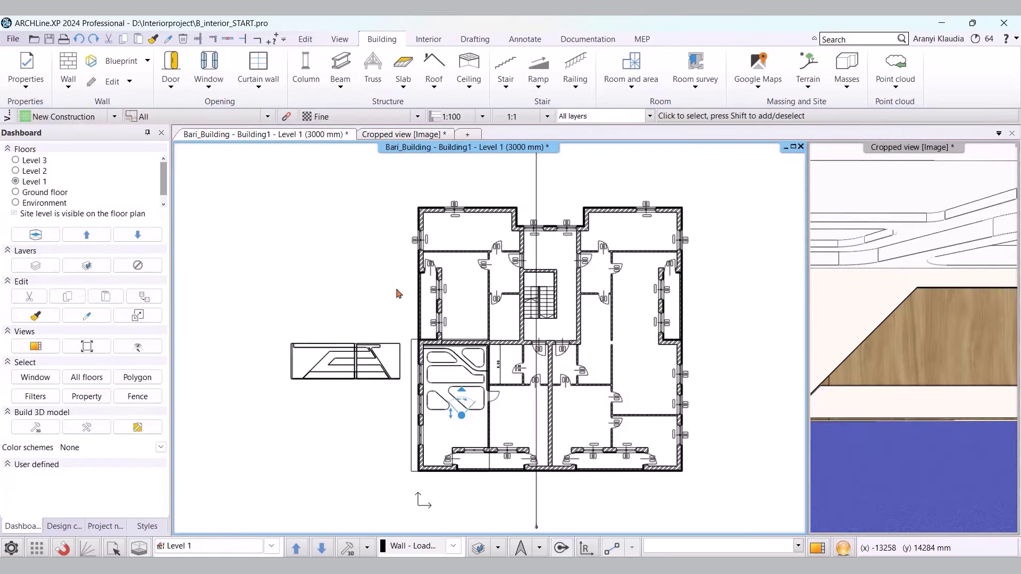
scroll(510, 269, up, 2)
scroll(556, 237, up, 2)
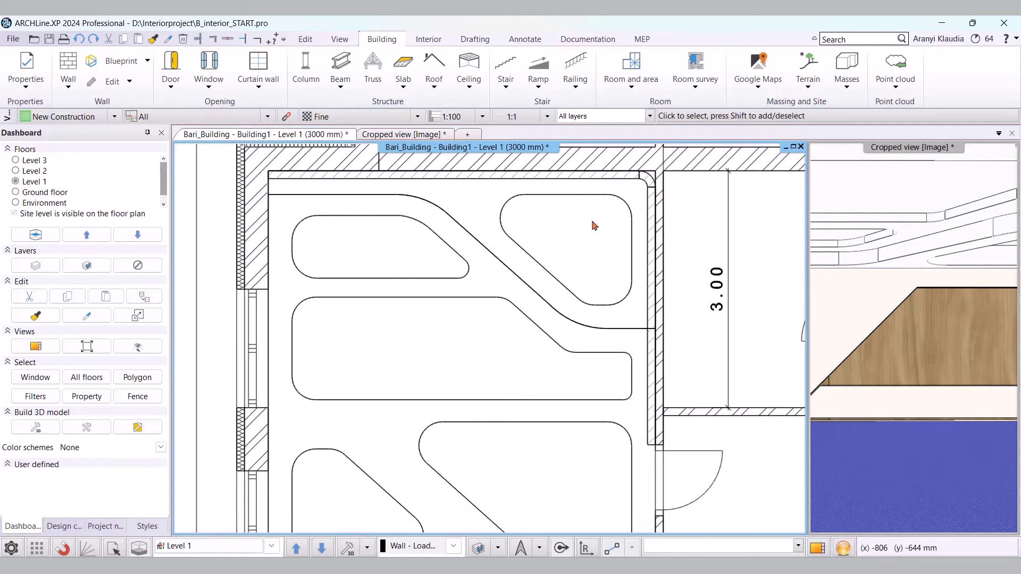
click(650, 234)
click(451, 189)
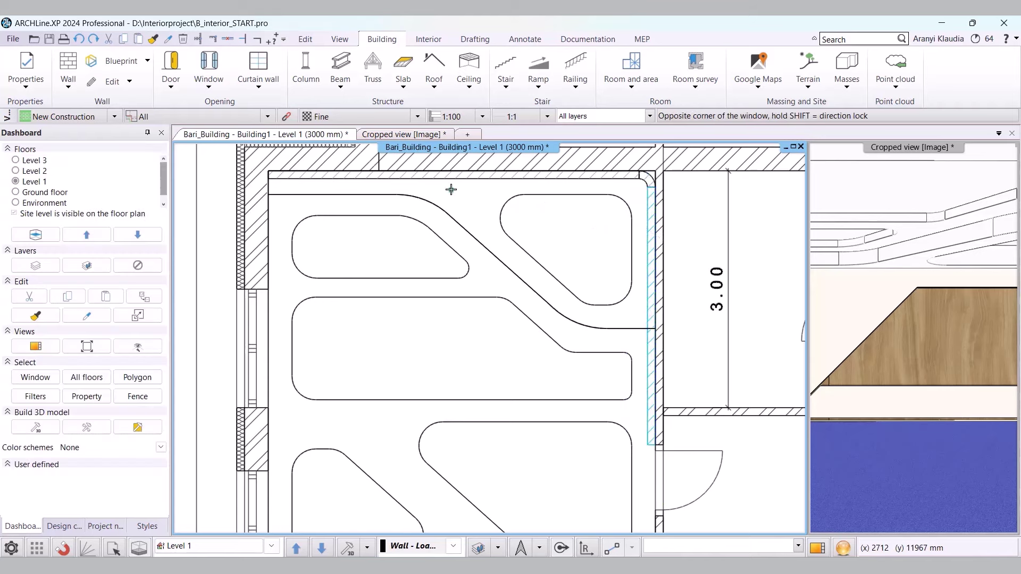
key(Escape)
click(68, 76)
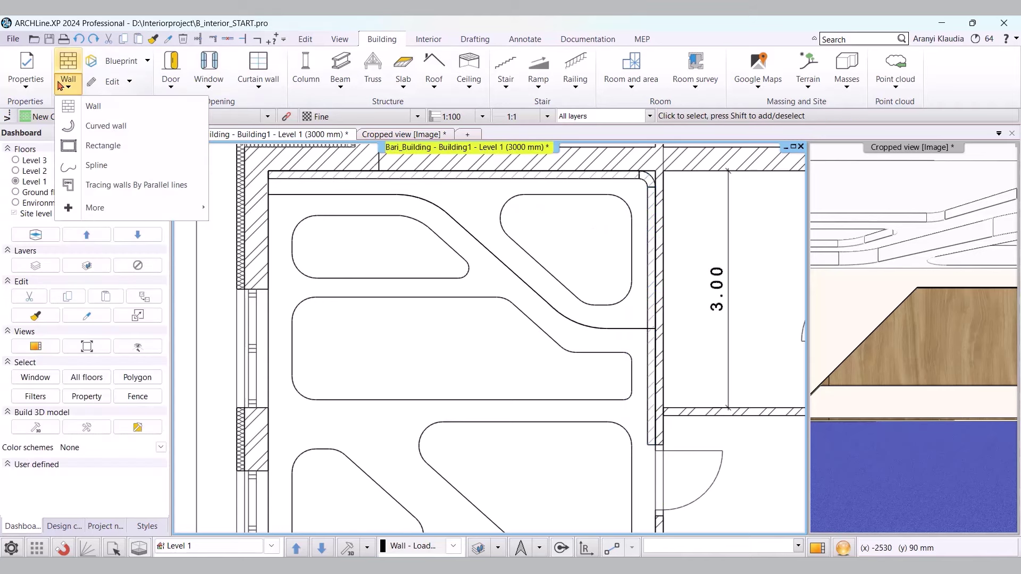
click(104, 98)
scroll(678, 157, up, 2)
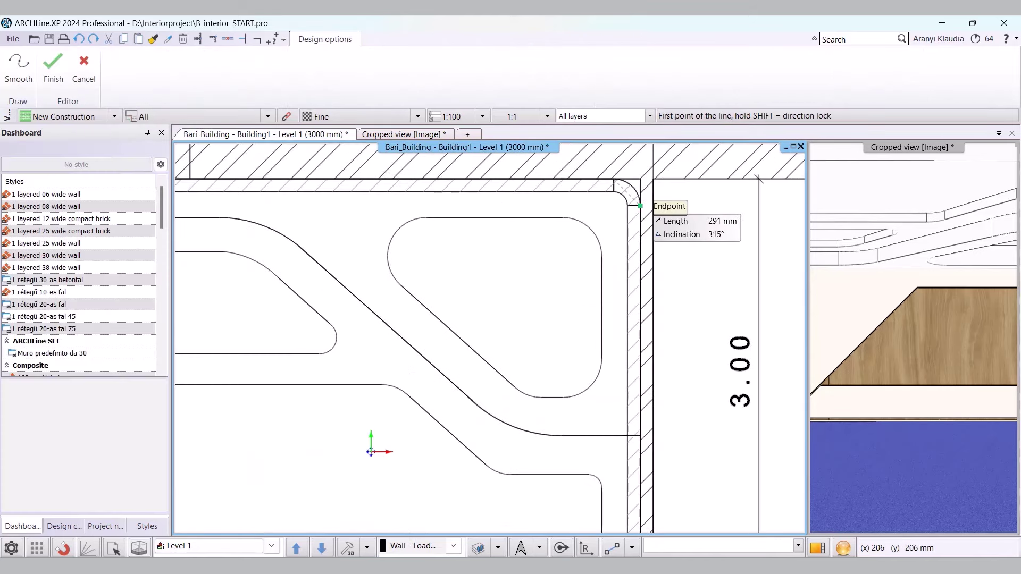
click(640, 202)
key(space)
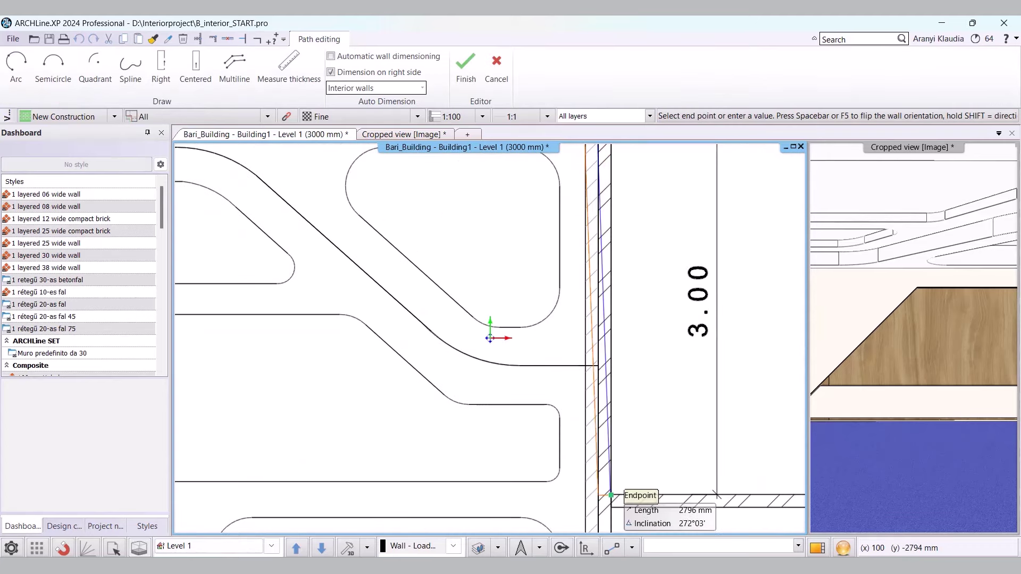
click(598, 495)
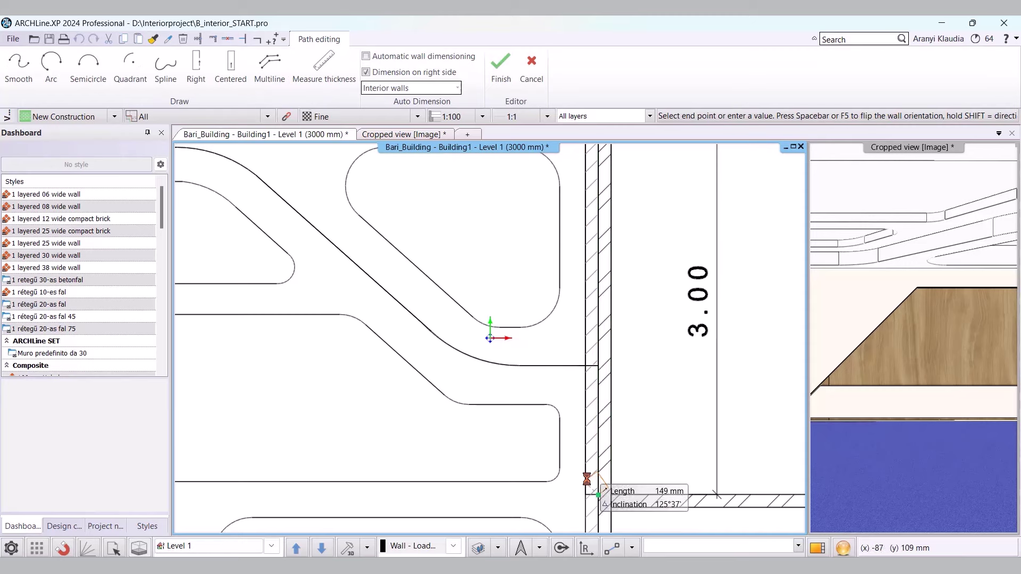
scroll(496, 335, down, 1)
key(Return)
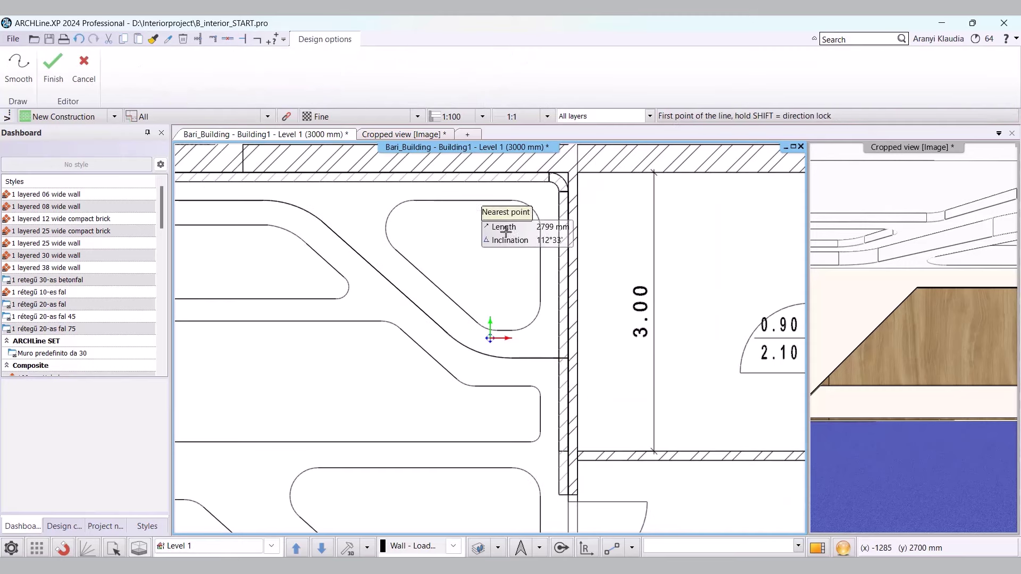
- Draw a 4200 mm wall leftward over the upper lining wall, starting at the corner arc's upper endpoint and oriented towards the room
middle_drag(505, 233, 618, 309)
click(662, 249)
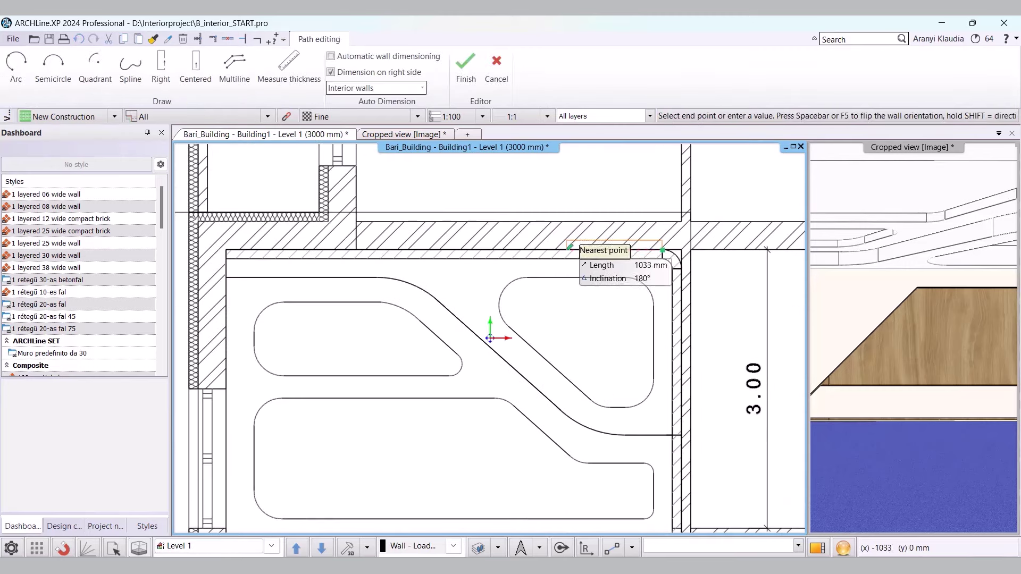
click(172, 66)
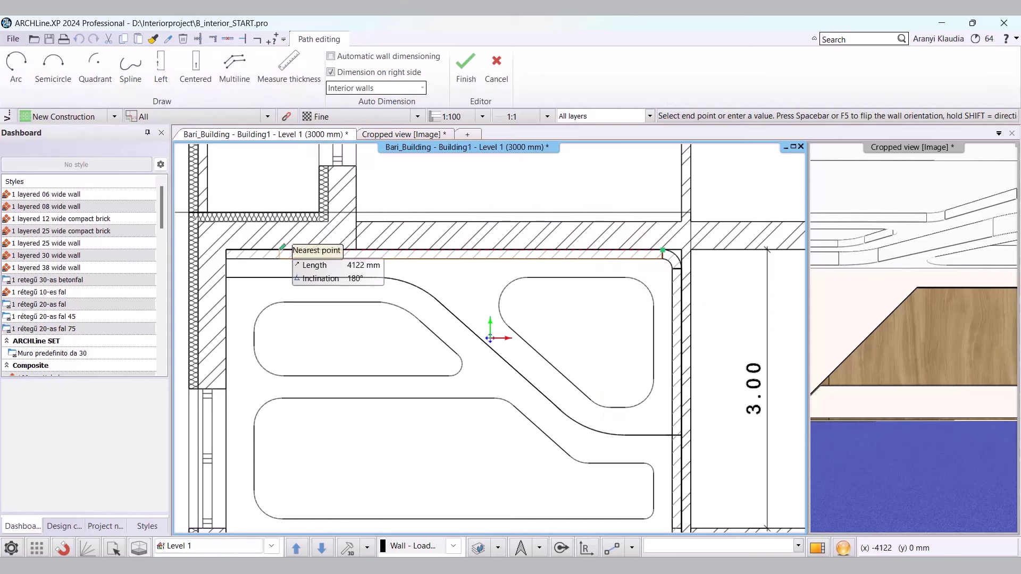
text(4200)
key(Return)
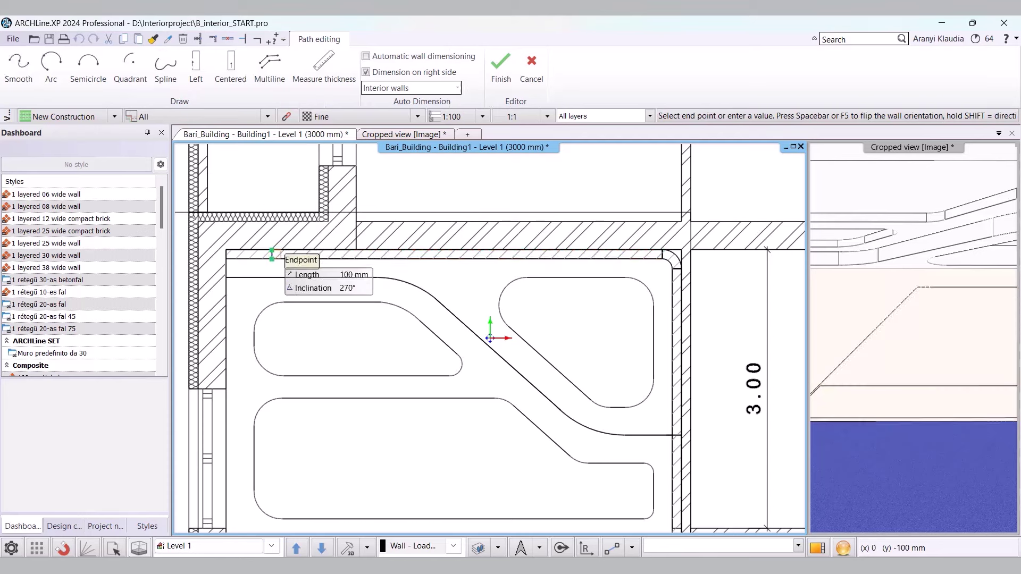
key(Return)
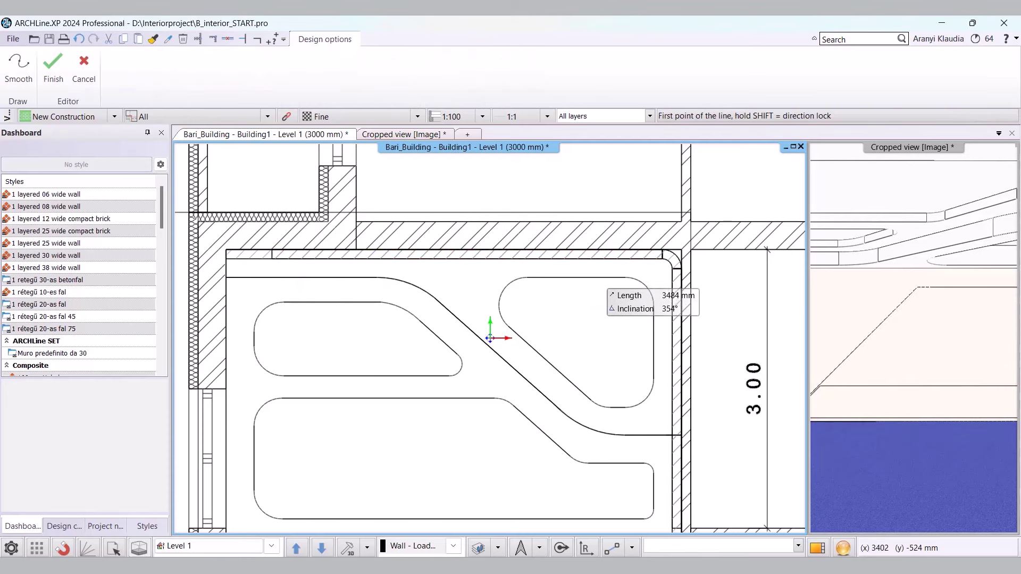
- Draw an arc wall over the curved corner, running between the two inner endpoints of the existing corner arc
scroll(599, 287, up, 5)
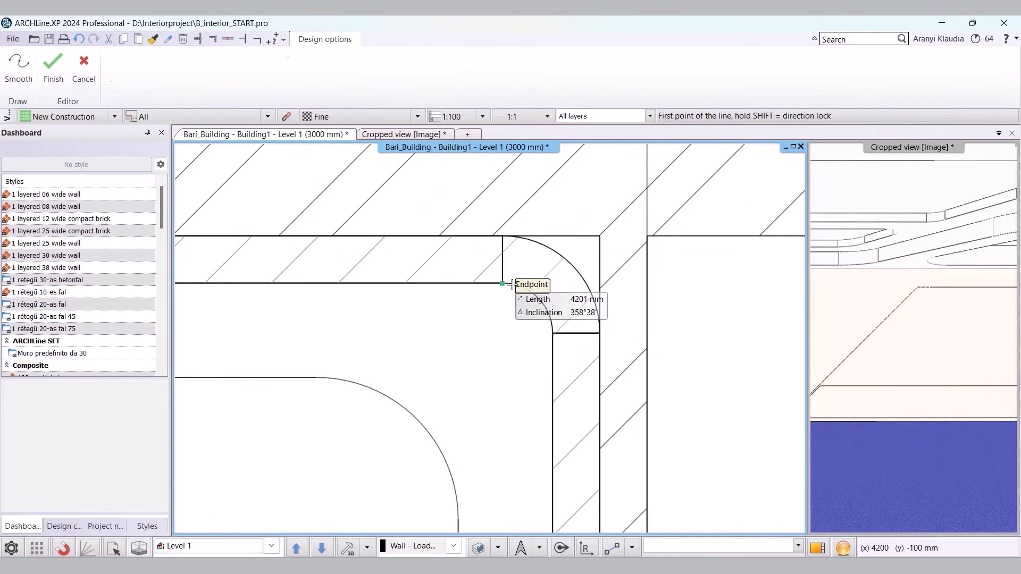
click(502, 284)
click(16, 62)
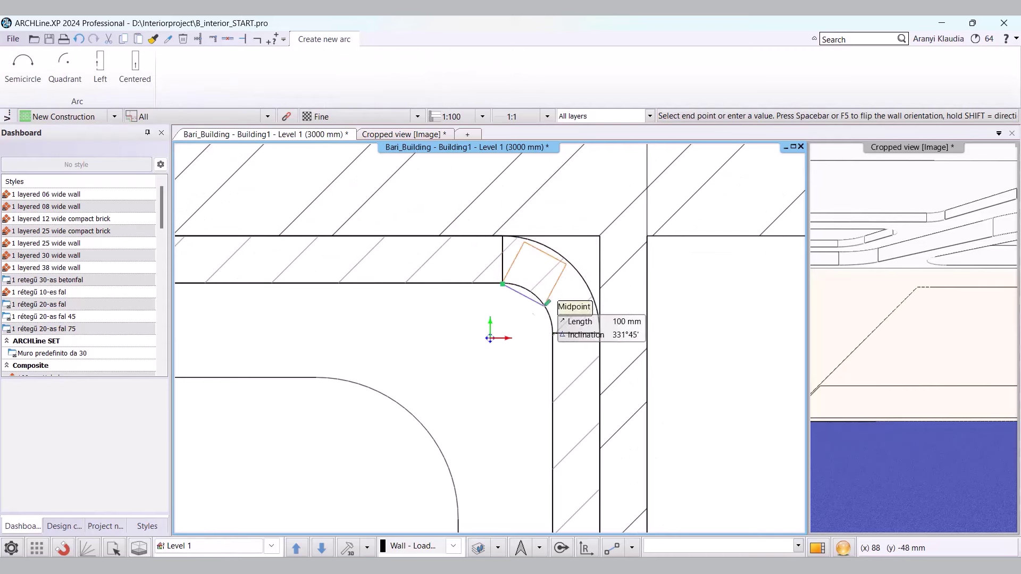
click(553, 334)
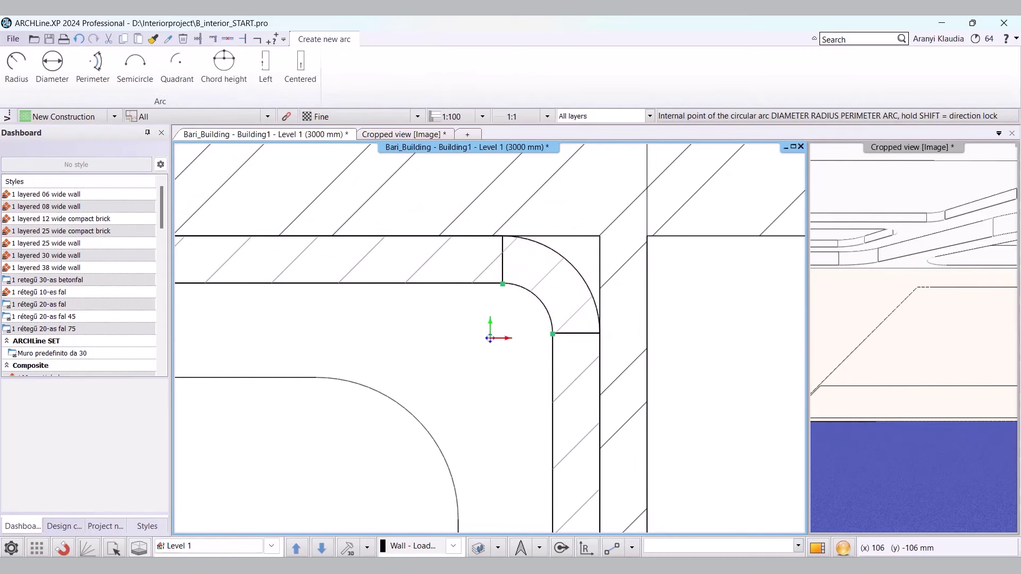
click(539, 436)
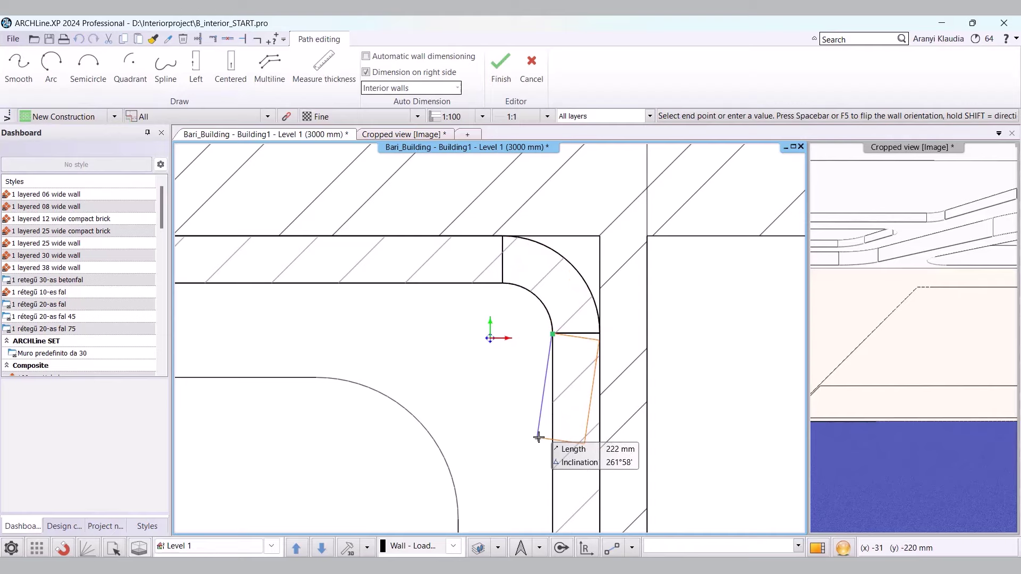
key(Return)
- Start a whole front profile for the new 4200 mm upper wall and align its layout's lower-right corner with the left-hand detail rectangle
scroll(424, 371, down, 7)
middle_drag(375, 437, 441, 309)
scroll(515, 315, down, 3)
scroll(229, 308, down, 3)
middle_drag(241, 322, 530, 316)
scroll(525, 282, up, 2)
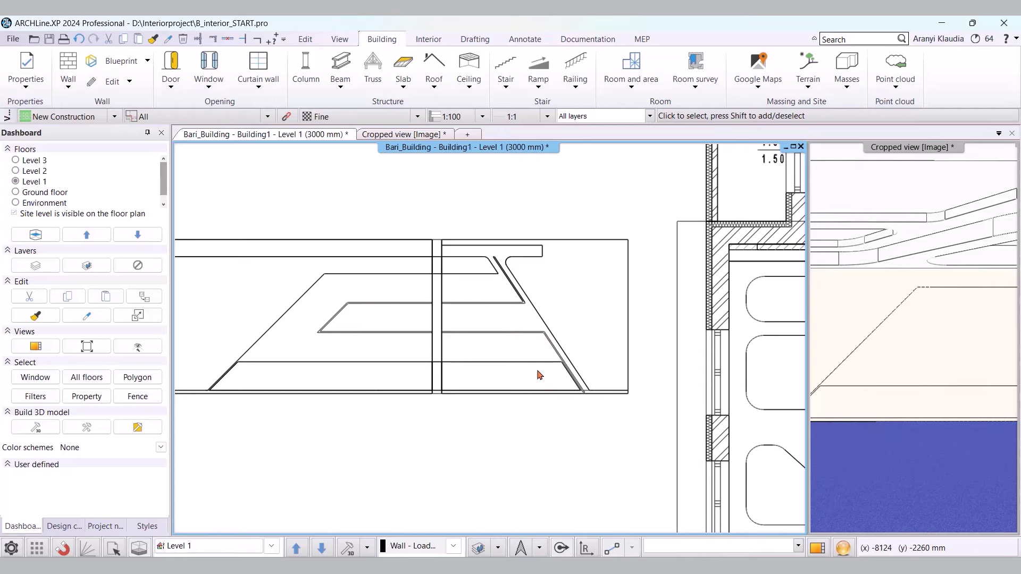
scroll(614, 413, down, 1)
middle_drag(614, 413, 340, 305)
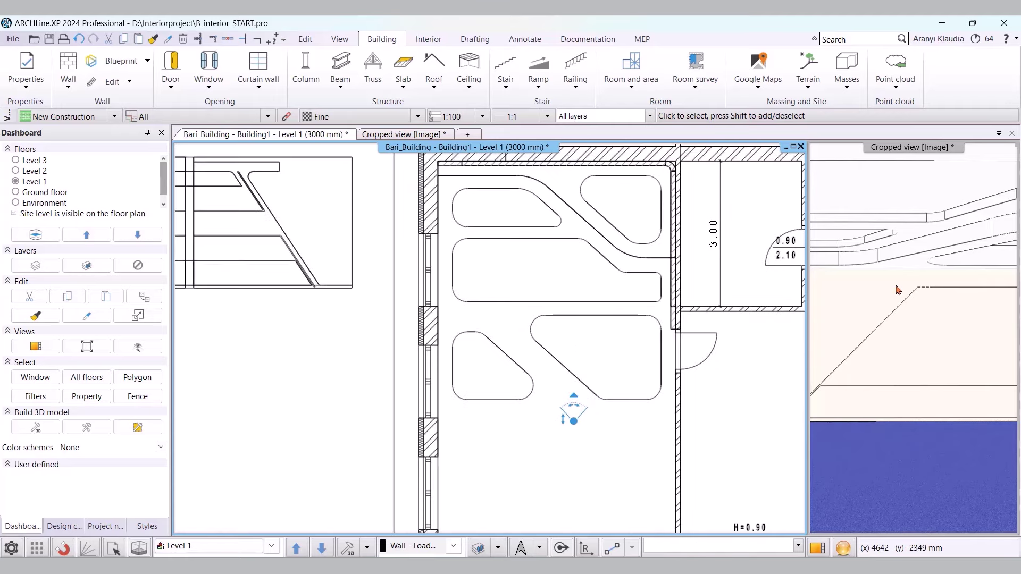
click(920, 373)
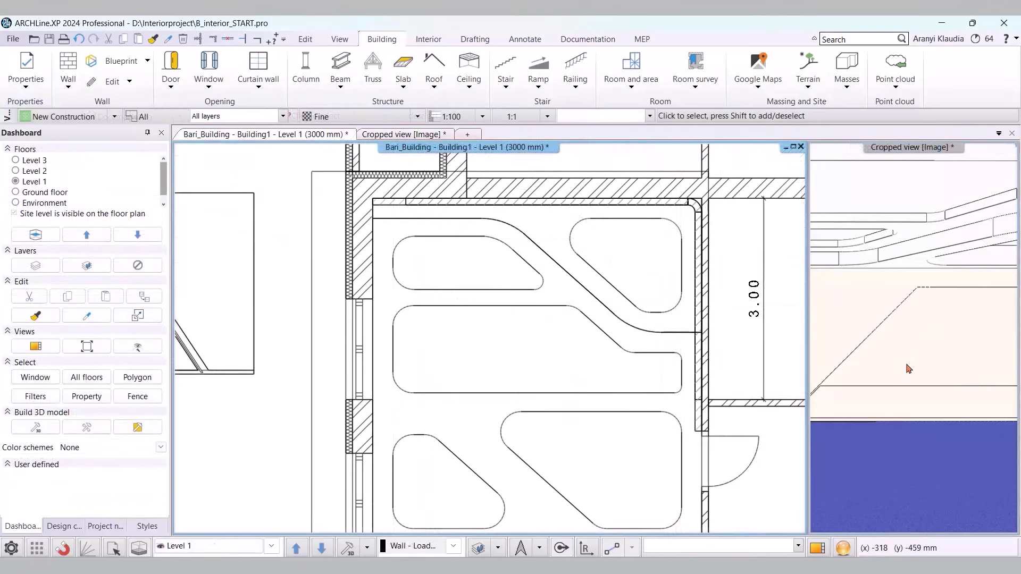
right_click(906, 366)
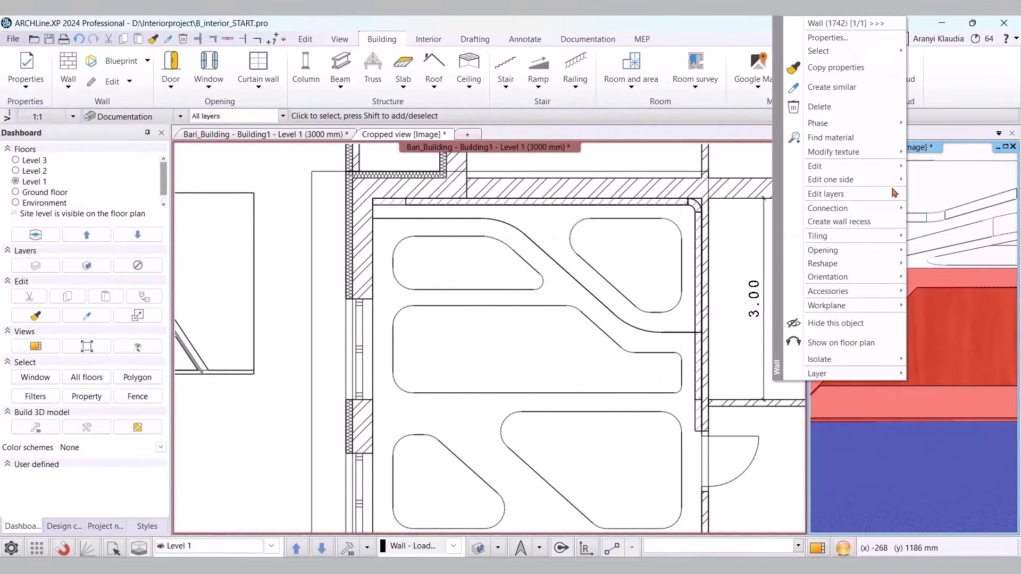
mouse_move(855, 252)
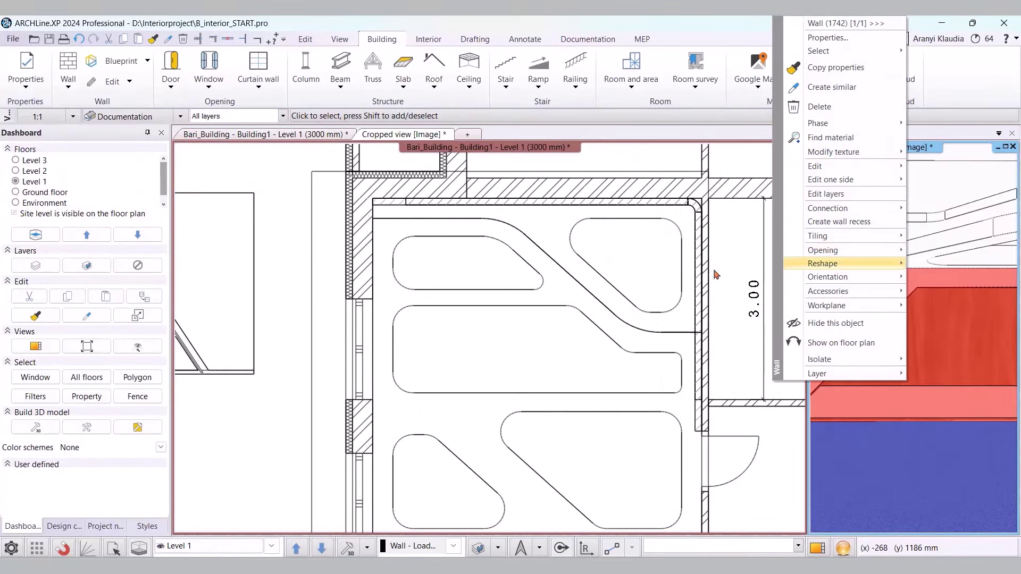
click(686, 264)
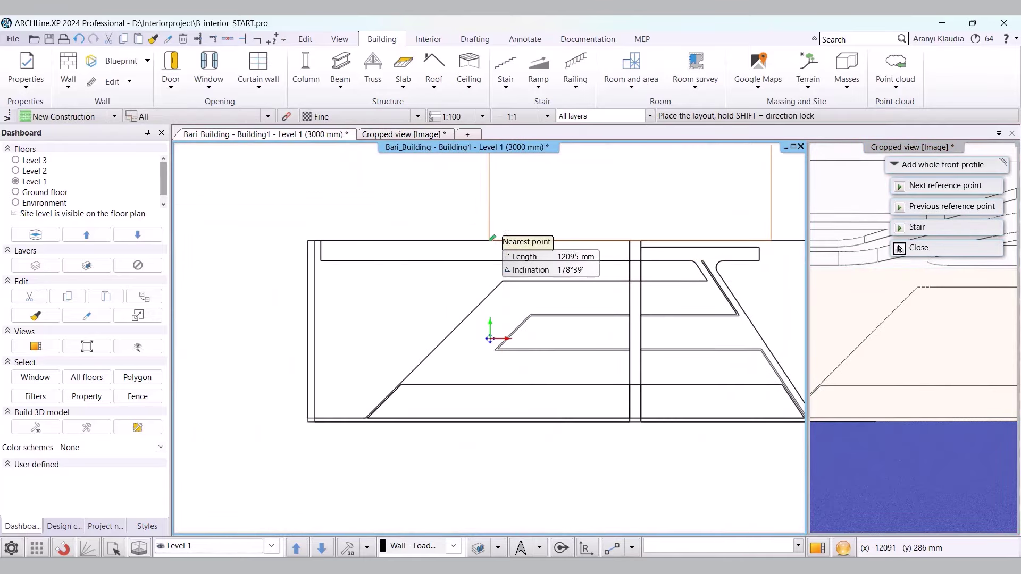
click(629, 422)
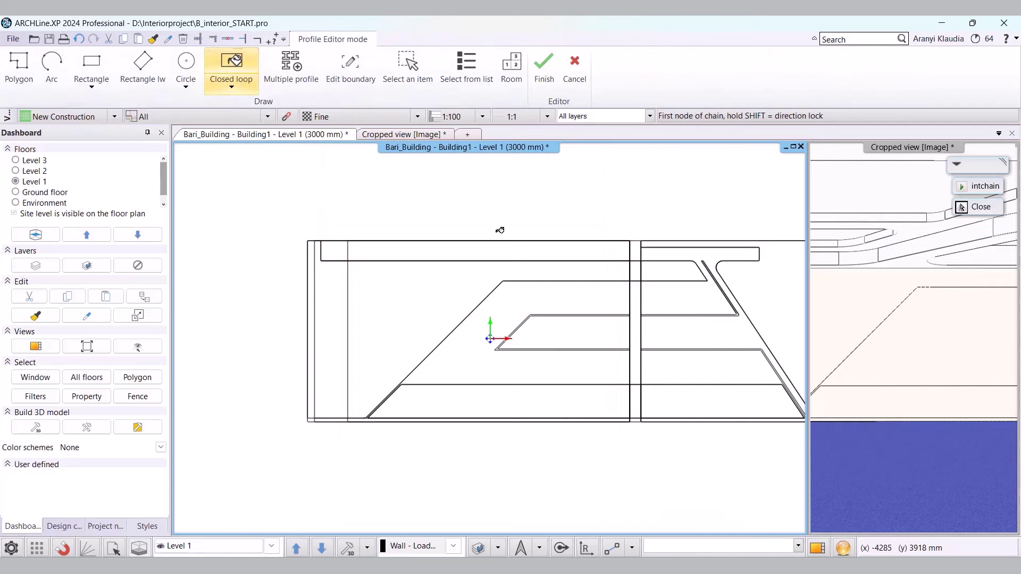
- Build the new upper wall's front profile from the closed loop of the narrow slanted band and check the interior view
scroll(529, 325, up, 3)
scroll(528, 325, up, 2)
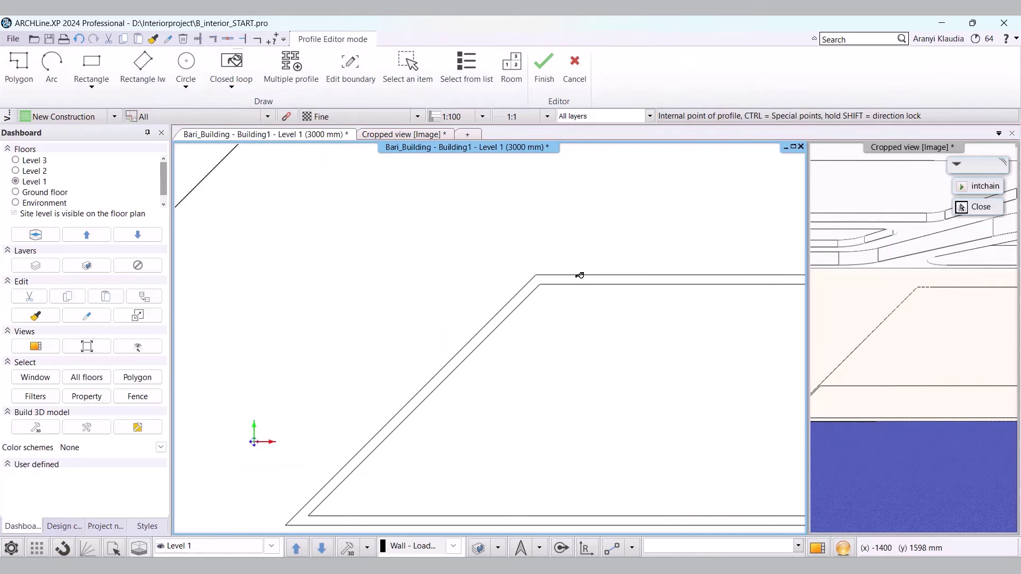
click(579, 276)
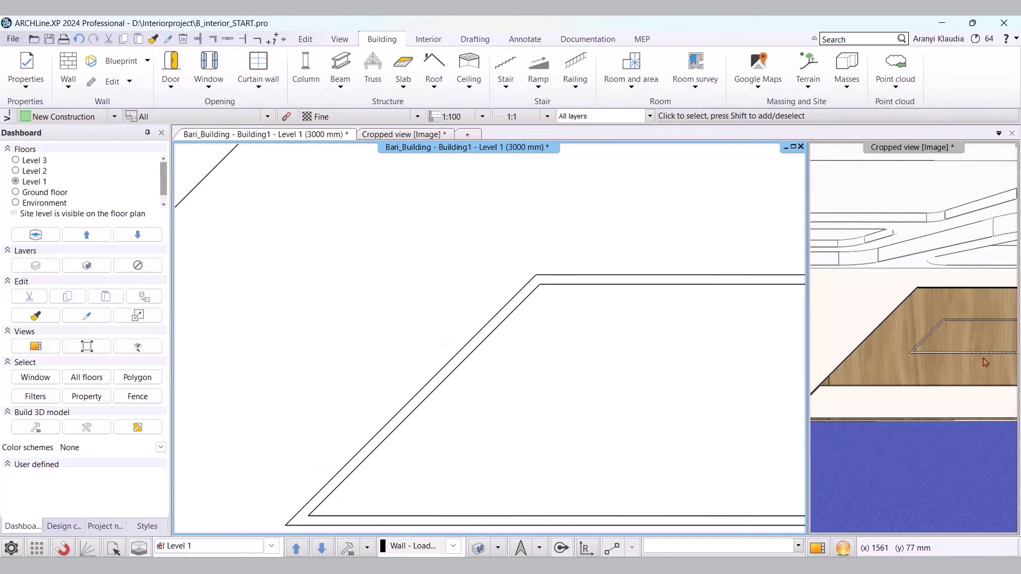
middle_drag(986, 362, 929, 341)
- Start a whole front profile for the new right wall and align its layout's upper-left corner with the right-hand detail rectangle
middle_drag(739, 366, 585, 359)
scroll(661, 364, down, 5)
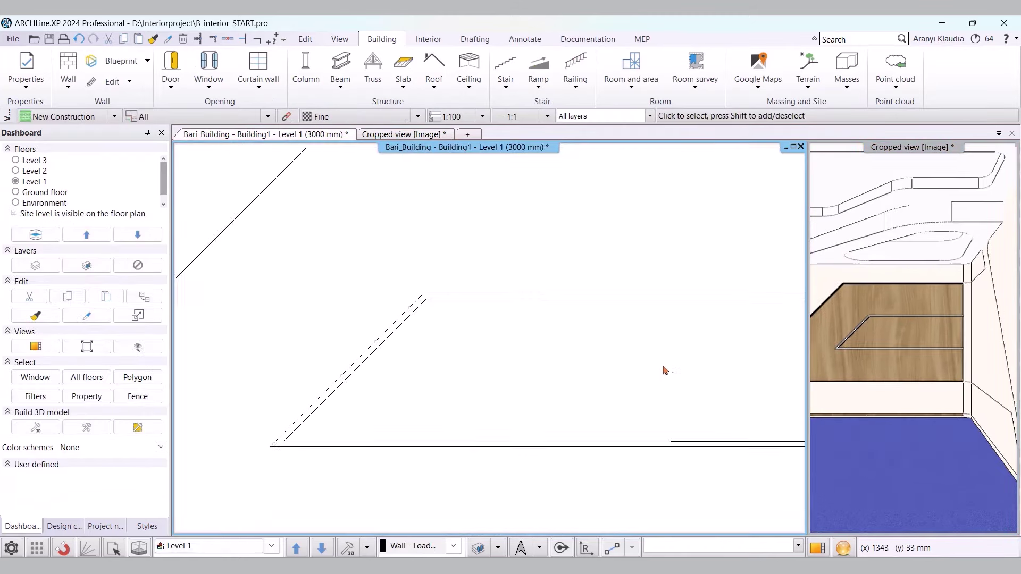
middle_drag(702, 380, 500, 360)
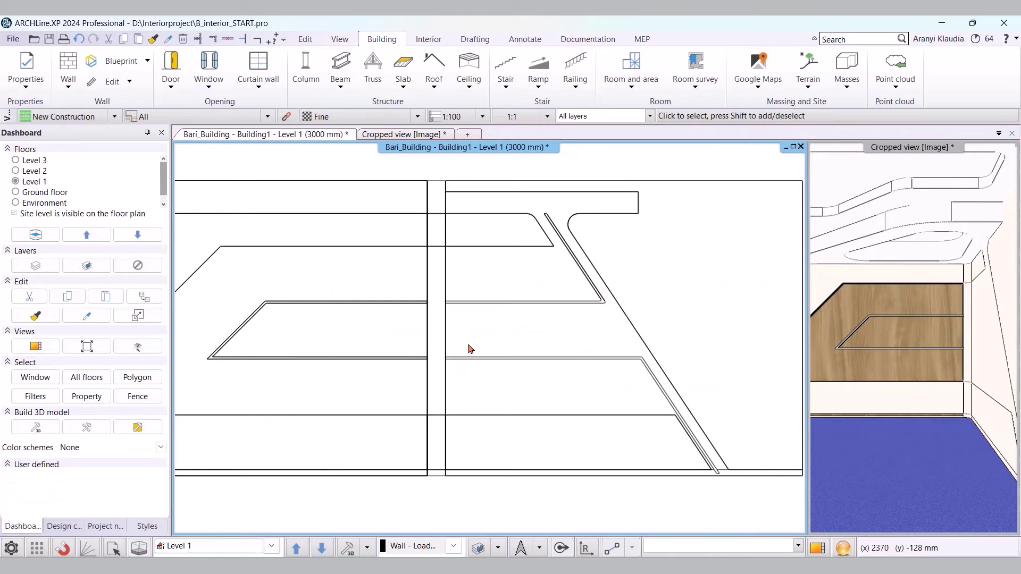
scroll(704, 369, down, 3)
middle_drag(704, 369, 394, 333)
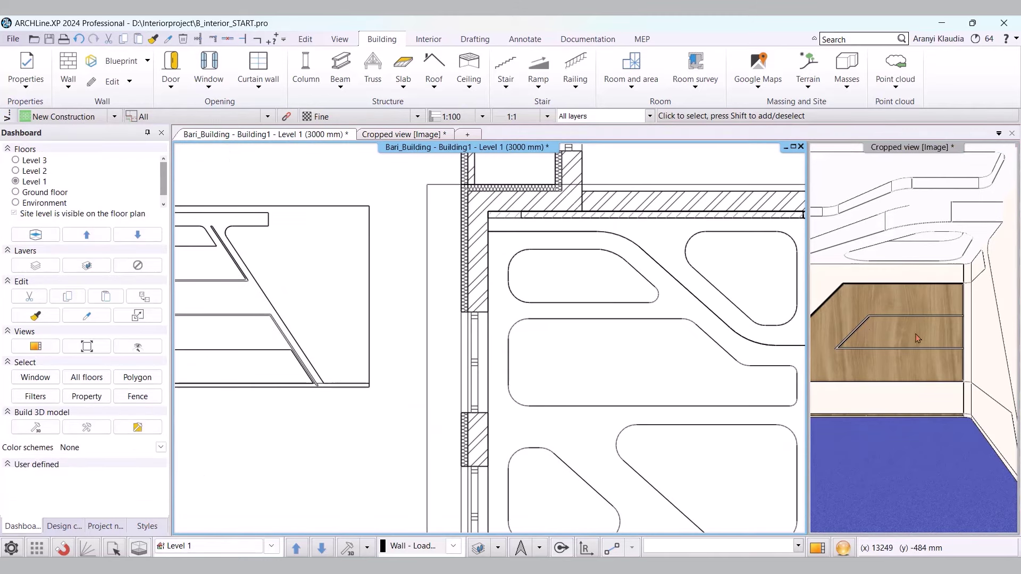
click(976, 334)
right_click(976, 334)
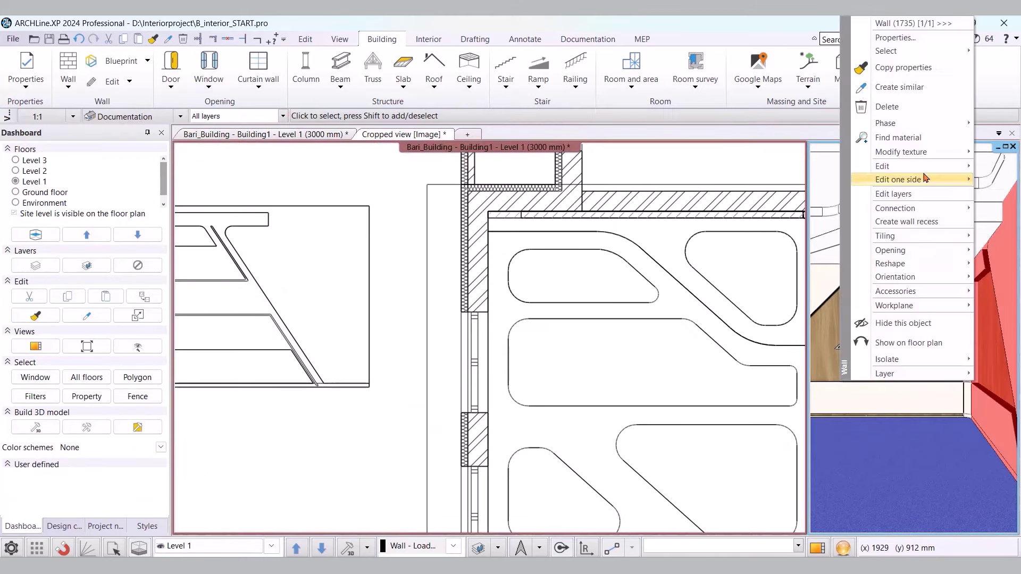
mouse_move(926, 177)
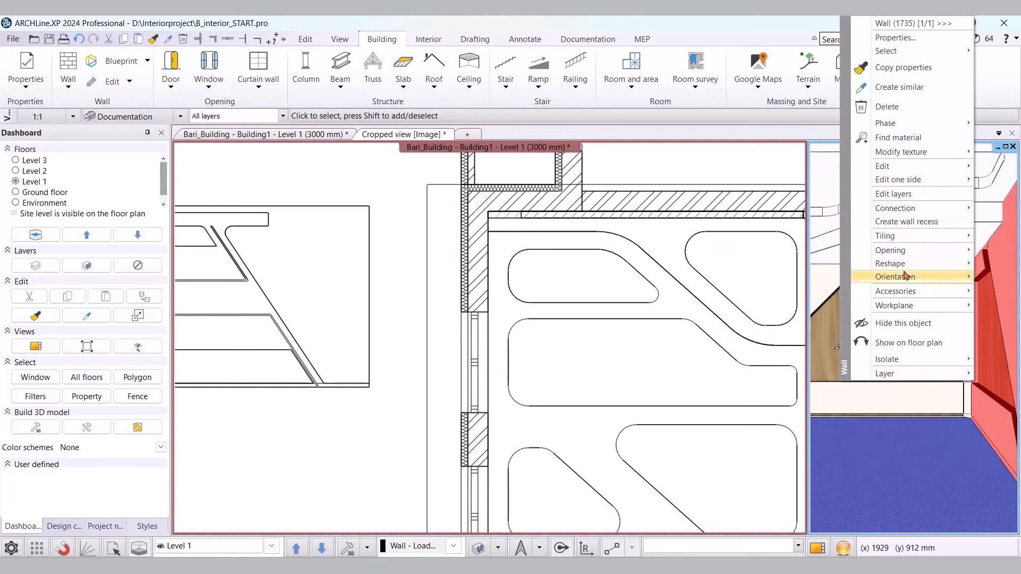
mouse_move(895, 264)
click(776, 266)
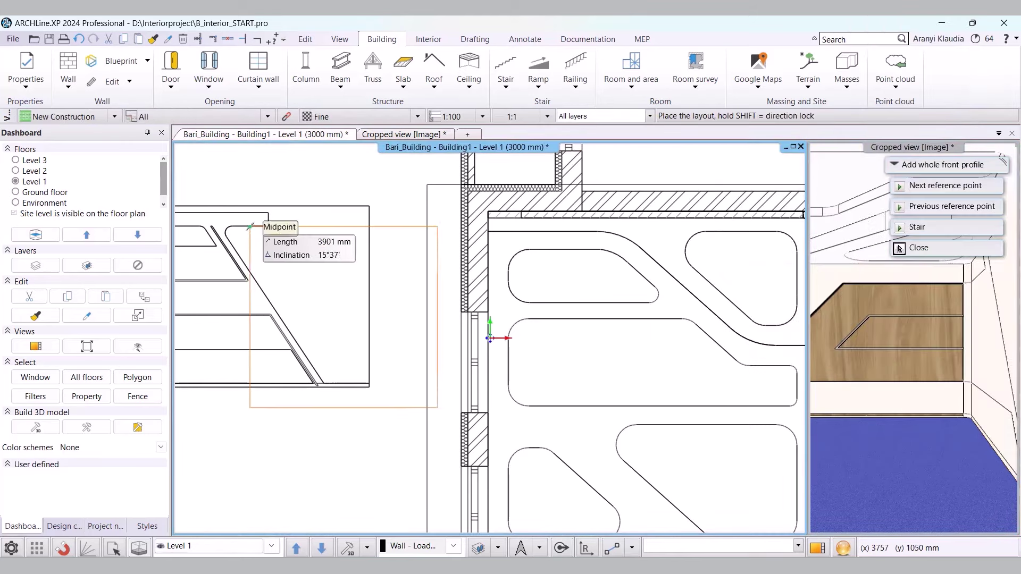
click(288, 208)
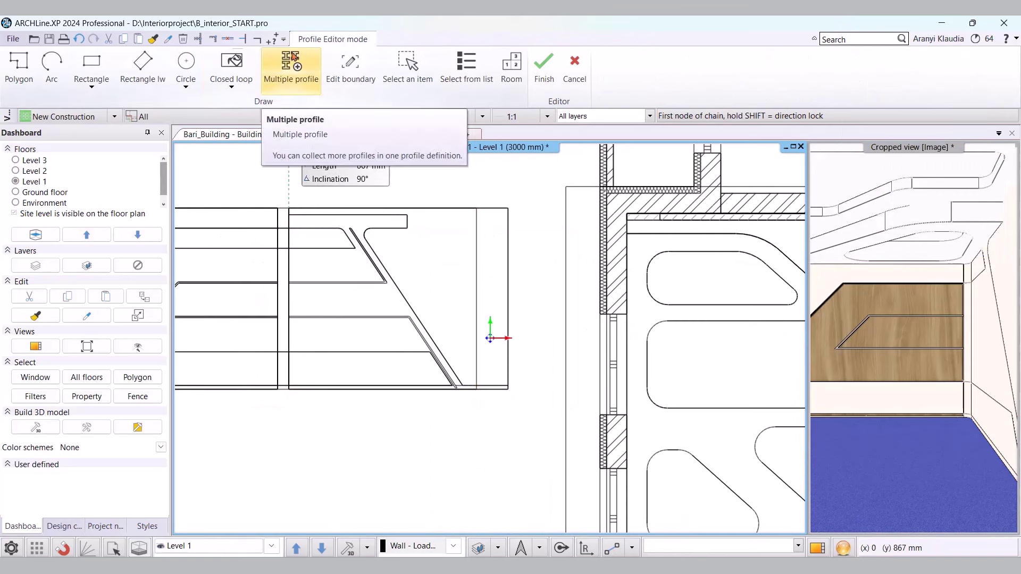
- Build the new right wall's front profile from two closed loops, the upper and lower narrow bands in the right-hand detail
click(231, 67)
scroll(529, 261, up, 6)
click(599, 254)
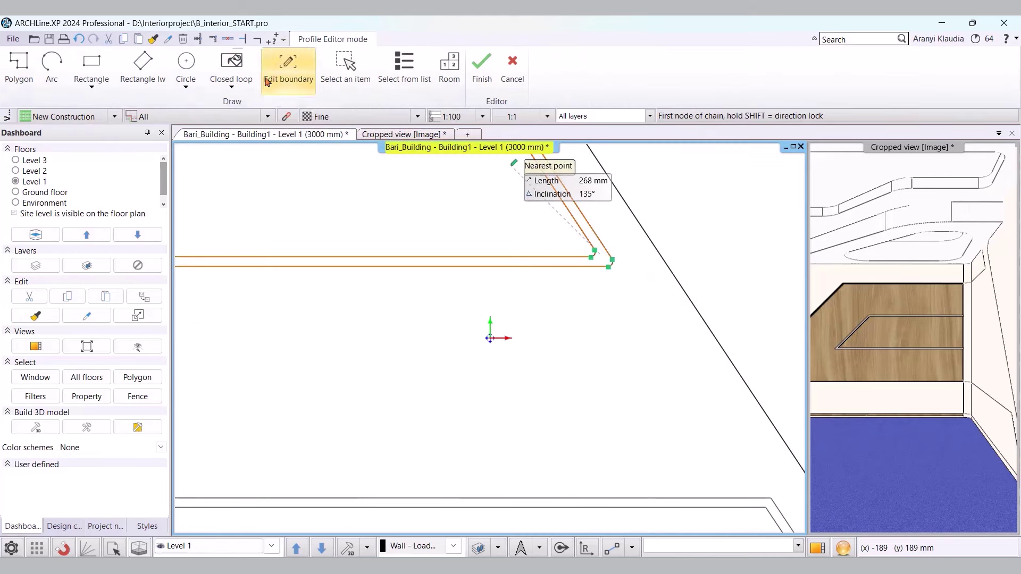
click(231, 67)
middle_drag(753, 495, 628, 406)
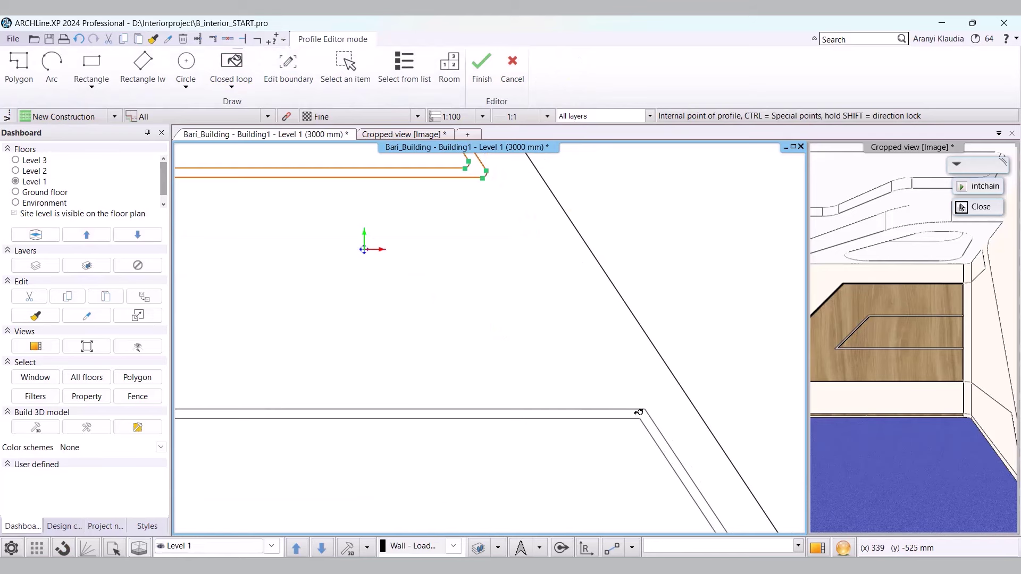
click(642, 411)
scroll(374, 319, down, 3)
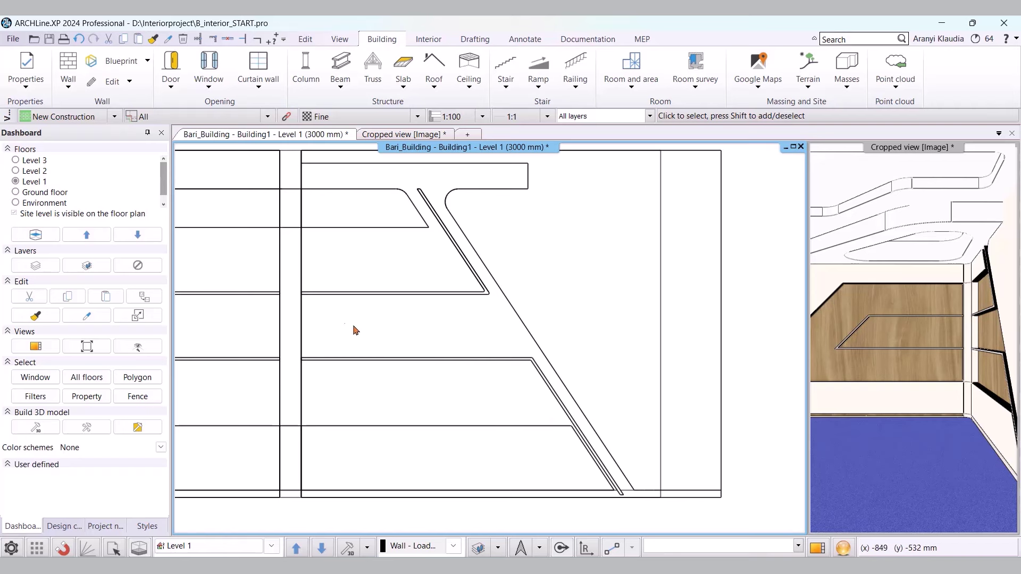
- Start a whole front profile for the curved corner wall and place its layout in the gap between the two detail rectangles
right_click(968, 328)
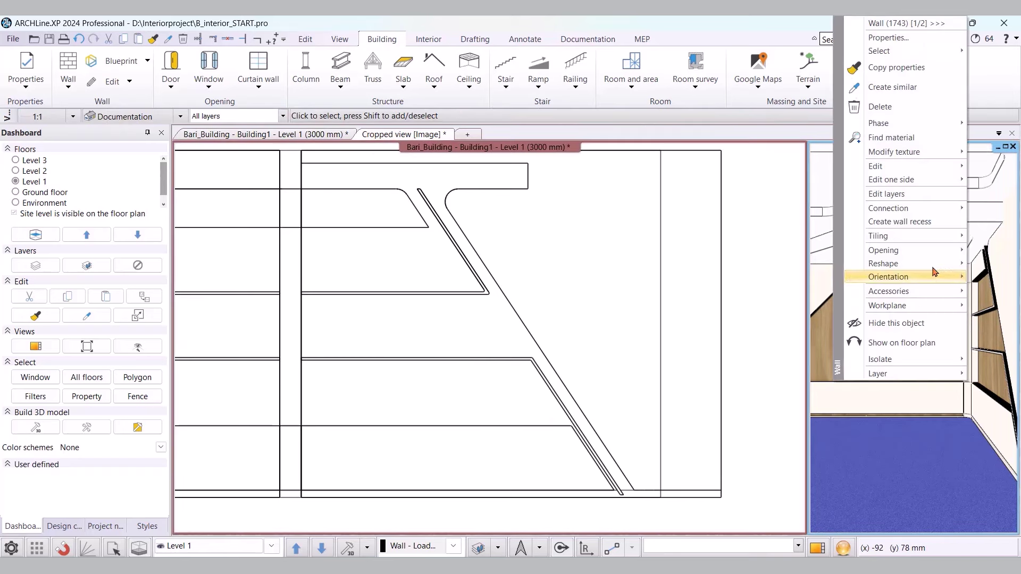
mouse_move(933, 266)
click(723, 267)
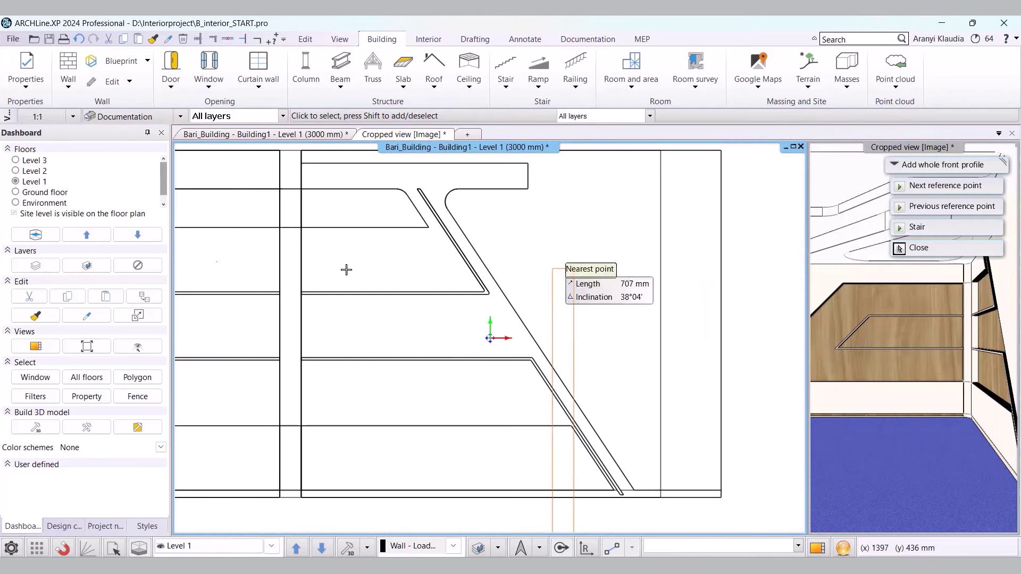
click(290, 151)
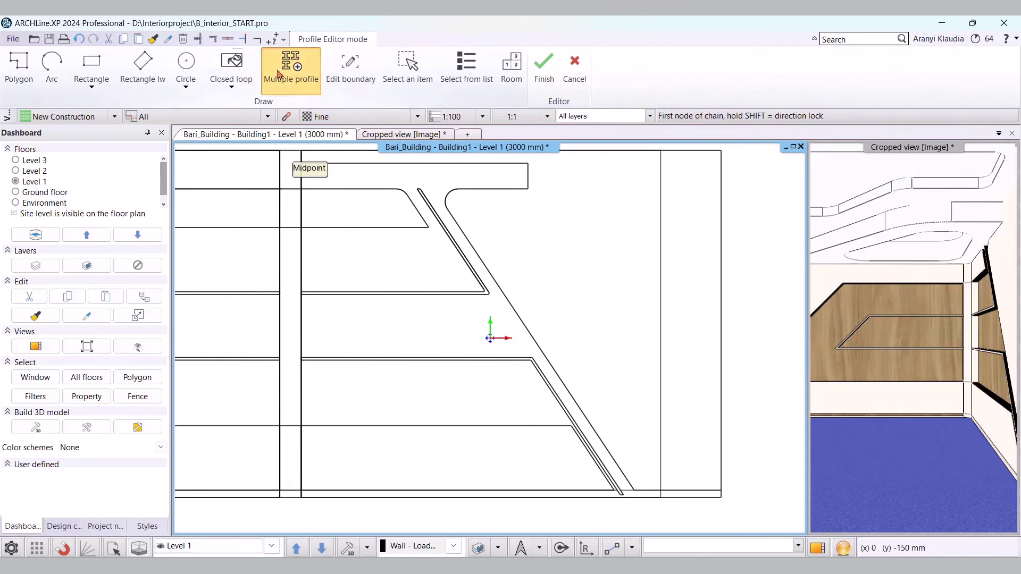
- Begin a multiple profile and draw a rectangle bridging the gap between the ends of the upper narrow band
click(78, 66)
scroll(489, 325, up, 5)
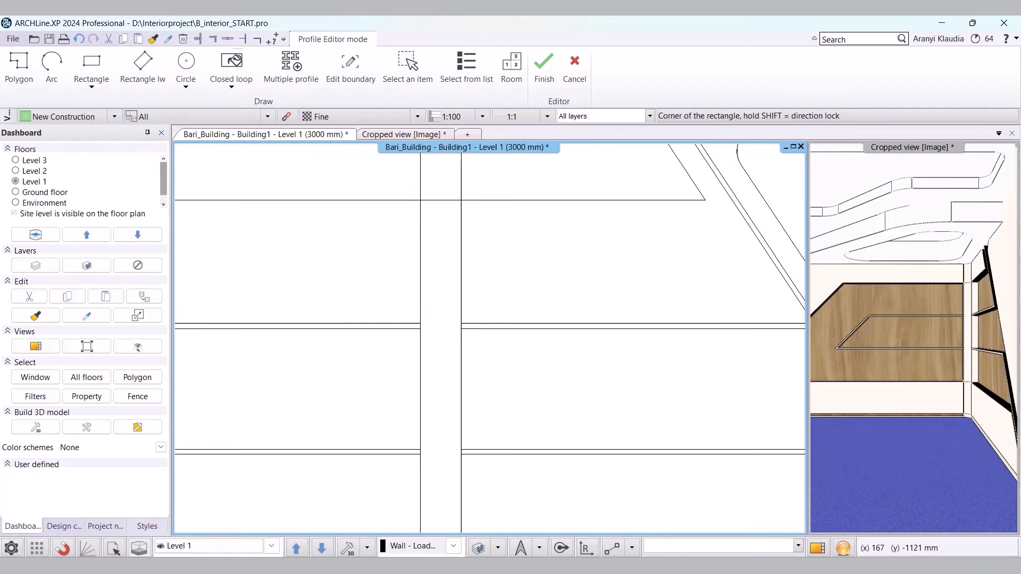
click(464, 322)
click(531, 330)
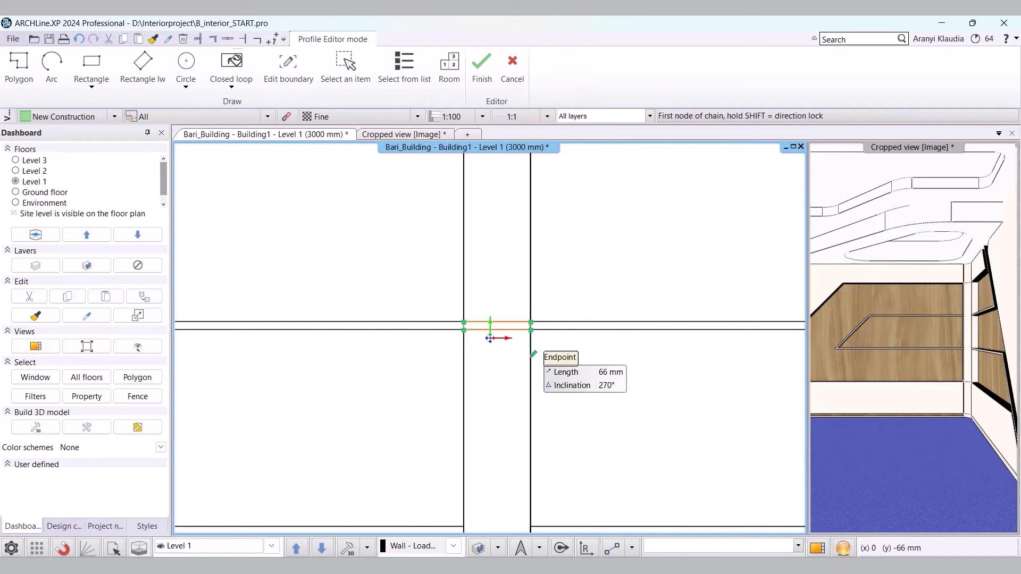
- Add a second rectangle bridging the gap at the lower narrow band, finish the corner wall's front profile and check the interior view
click(91, 66)
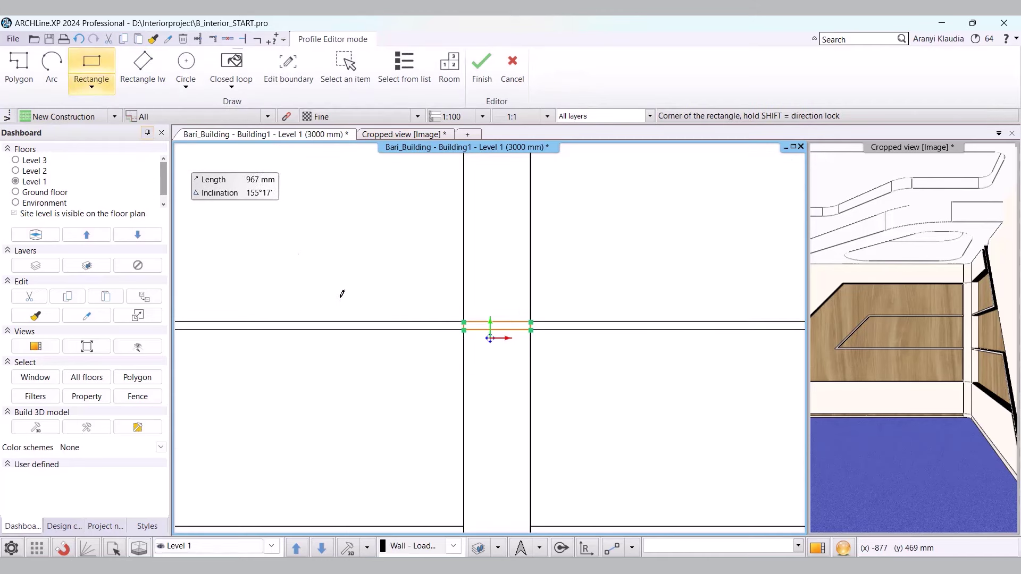
scroll(487, 479, down, 2)
mouse_move(488, 478)
middle_down()
mouse_move(453, 375)
mouse_move(461, 324)
middle_up()
scroll(460, 324, up, 3)
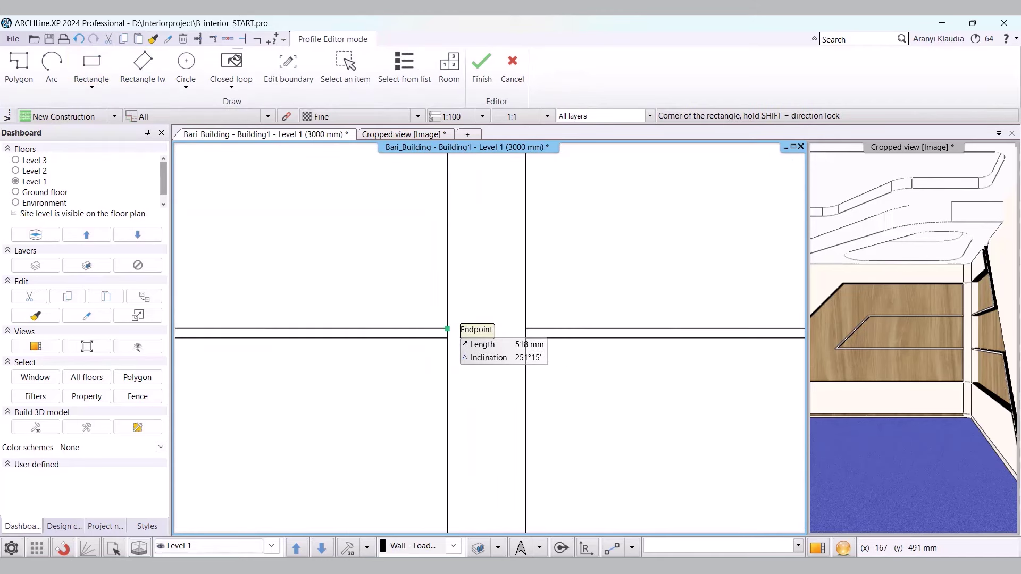
click(447, 329)
click(526, 337)
scroll(491, 339, down, 2)
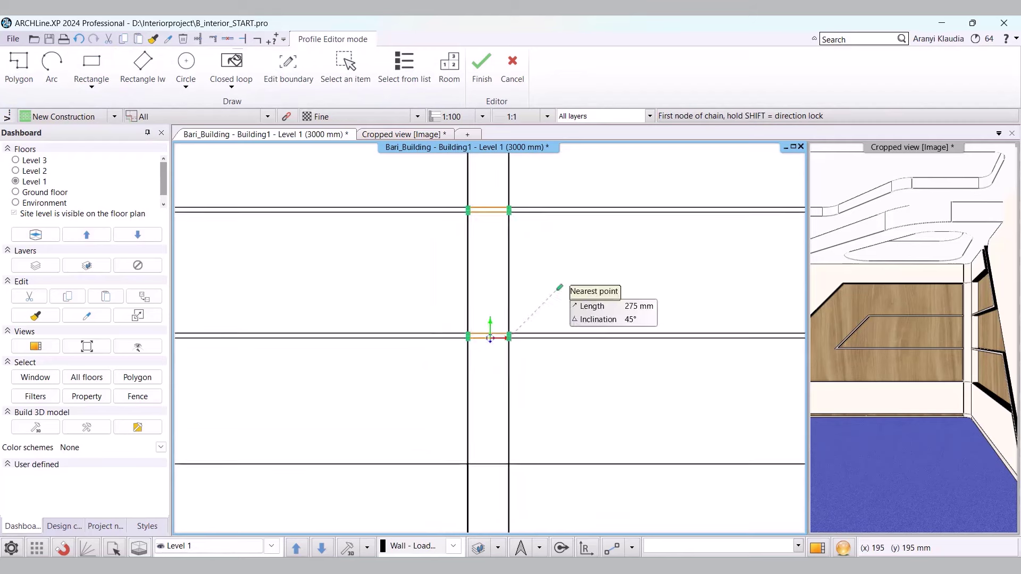
scroll(490, 338, down, 1)
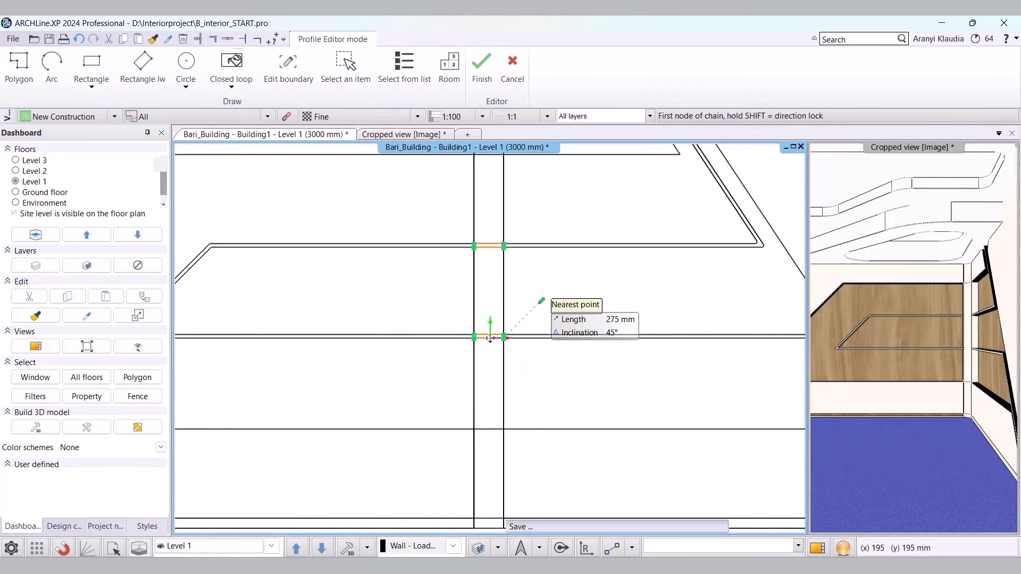
key(Return)
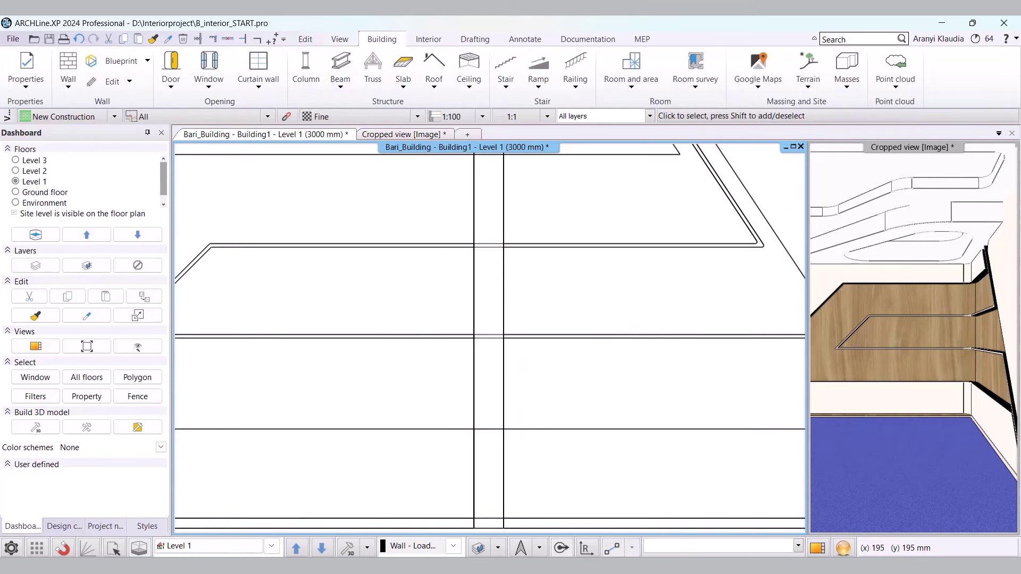
click(380, 136)
mouse_move(468, 388)
middle_down()
mouse_move(512, 394)
mouse_move(507, 408)
middle_up()
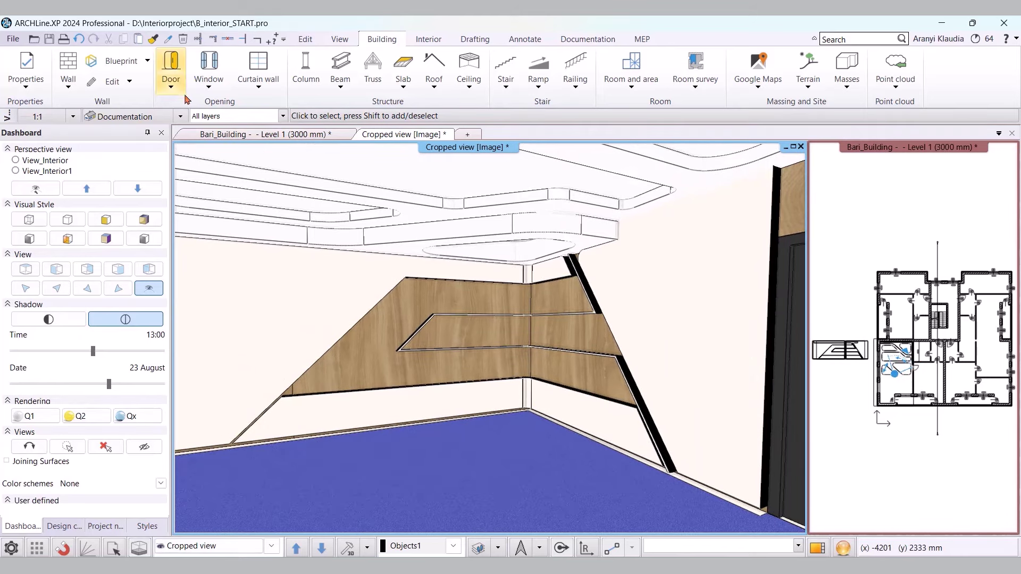
- Return to the Level 1 floor plan and open the default properties of the horizontal moulding
click(212, 134)
scroll(446, 378, up, 5)
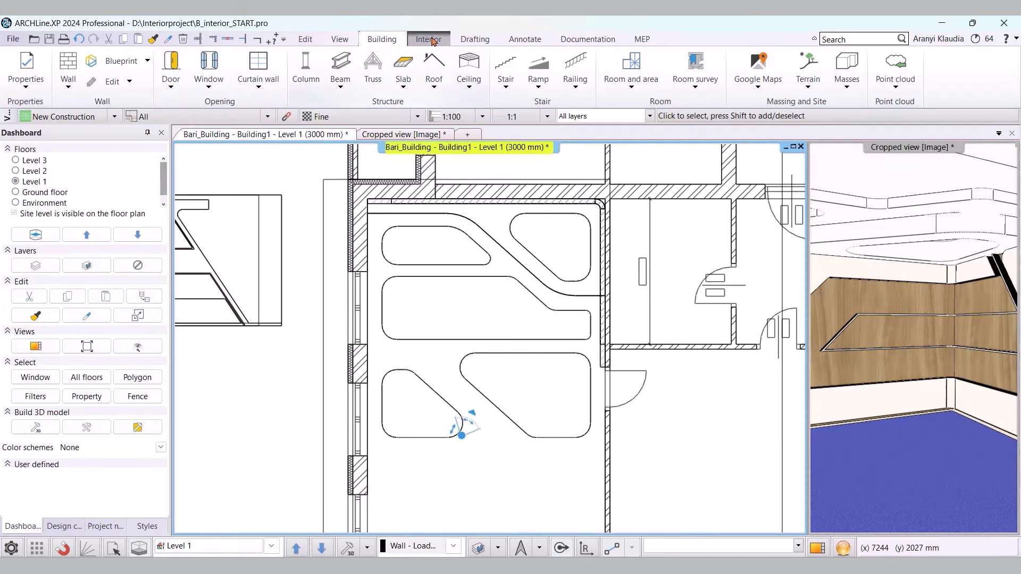
click(430, 40)
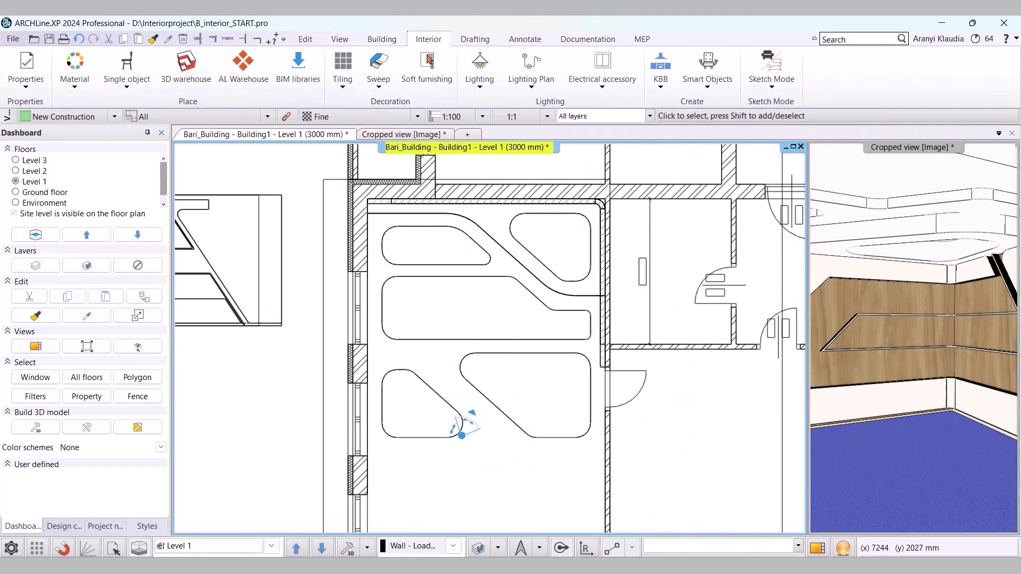
click(379, 90)
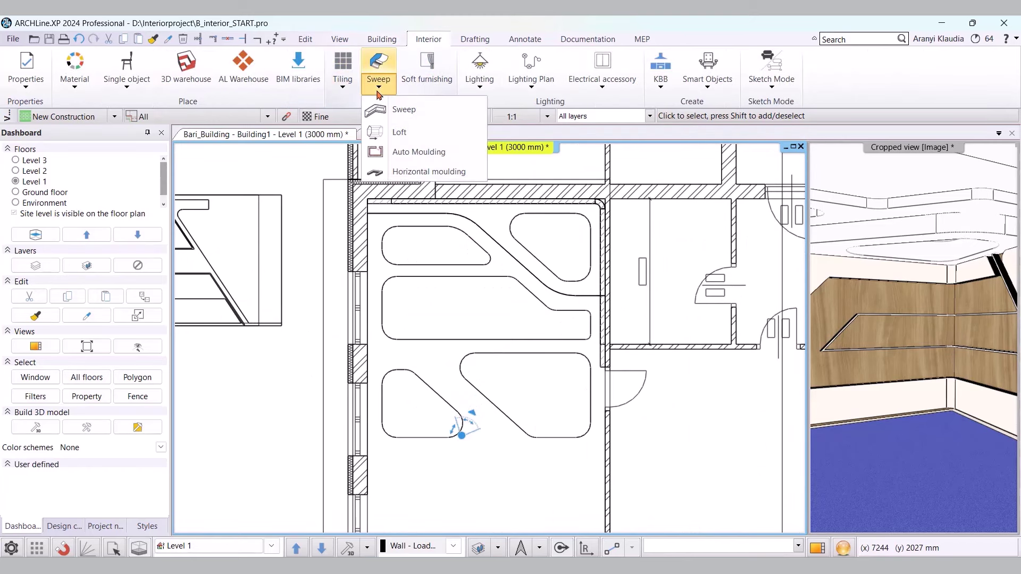
right_click(429, 173)
click(473, 182)
click(481, 192)
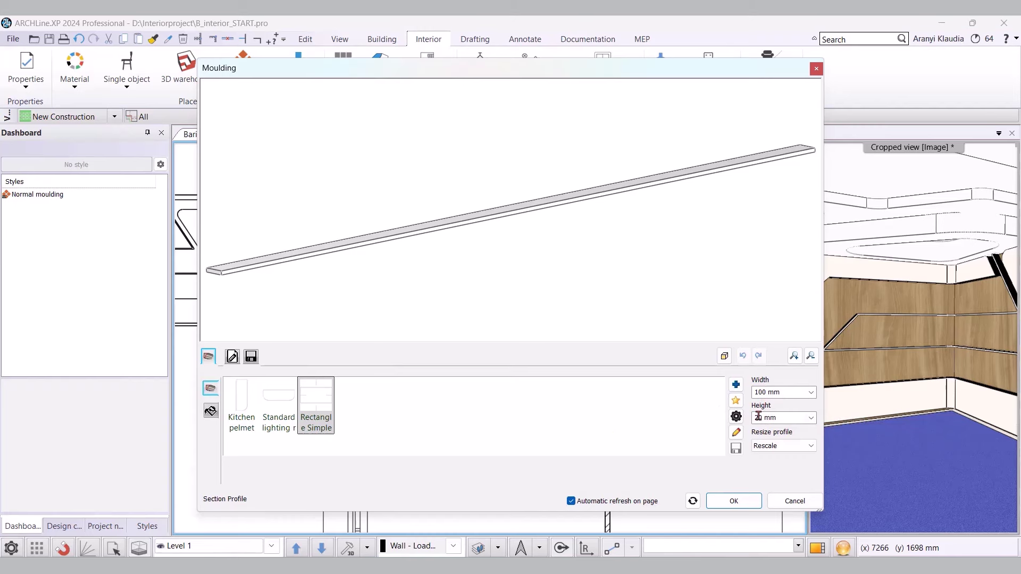
- Give the horizontal moulding a dark material and the Rectangle Simple section profile, 100 mm wide and 20 mm high
click(211, 410)
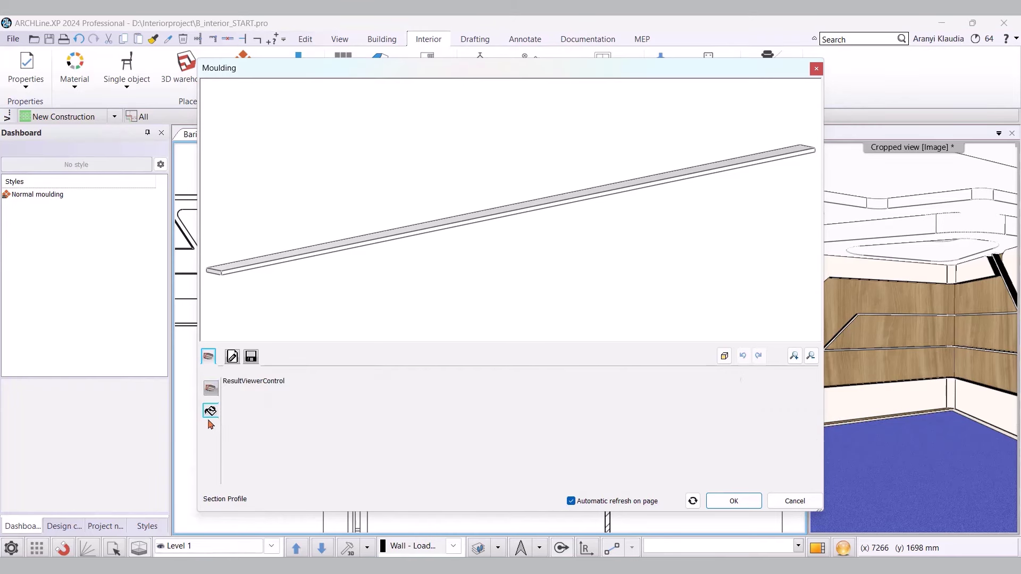
click(238, 393)
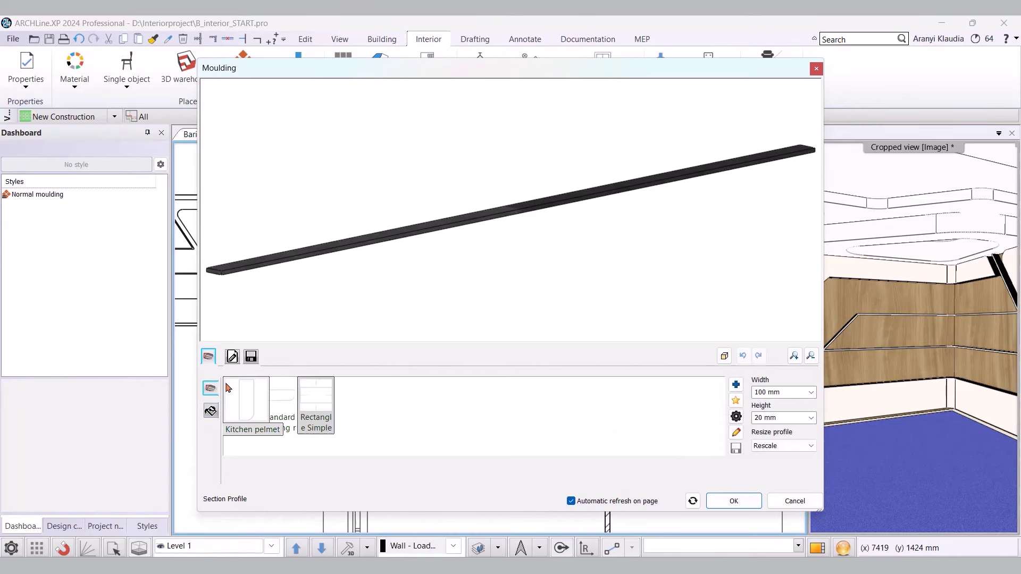
double_click(328, 405)
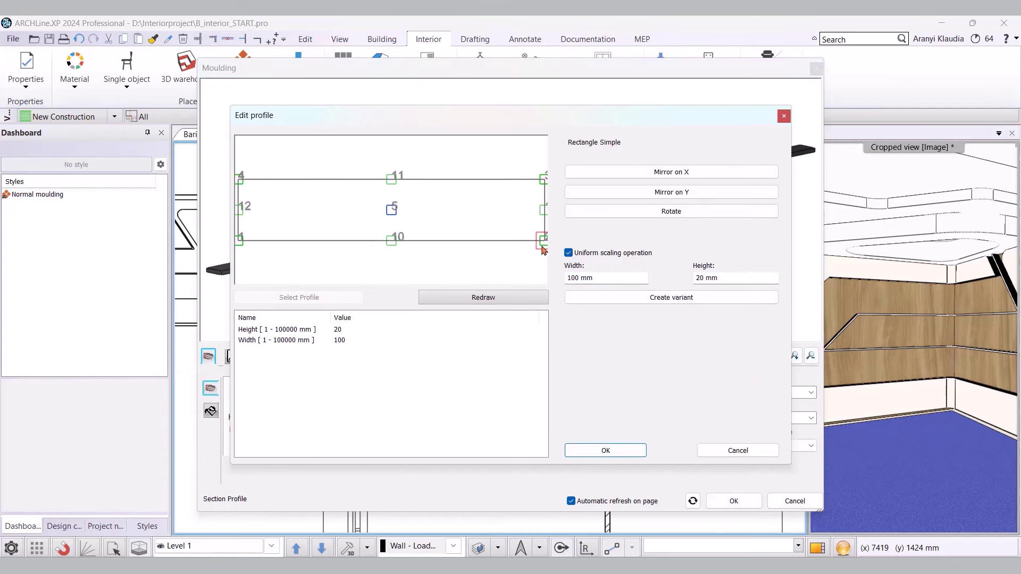
click(644, 453)
click(733, 500)
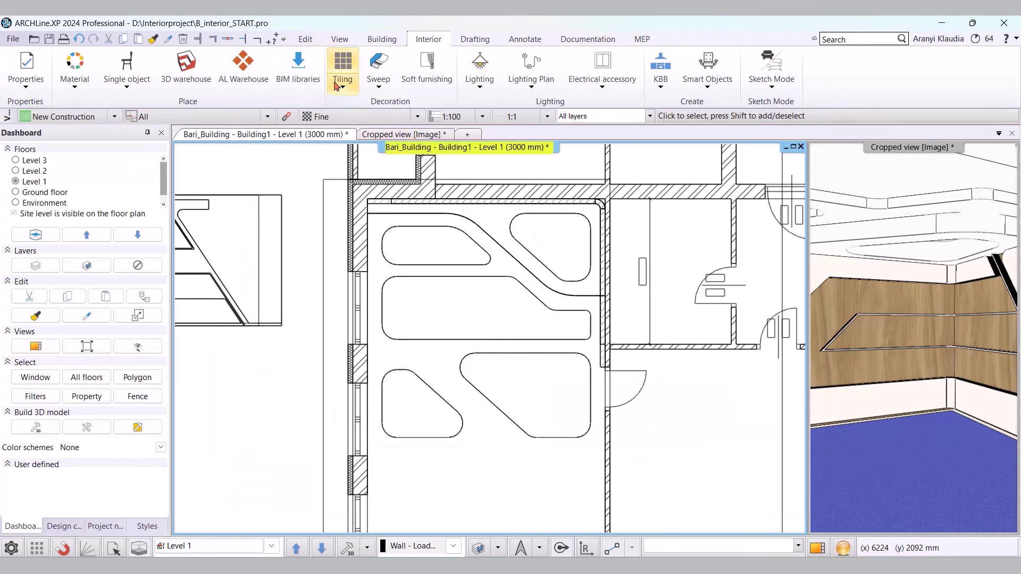
- Start a horizontal moulding at the right lining wall's end near the door and run it straight to the curved corner
click(379, 80)
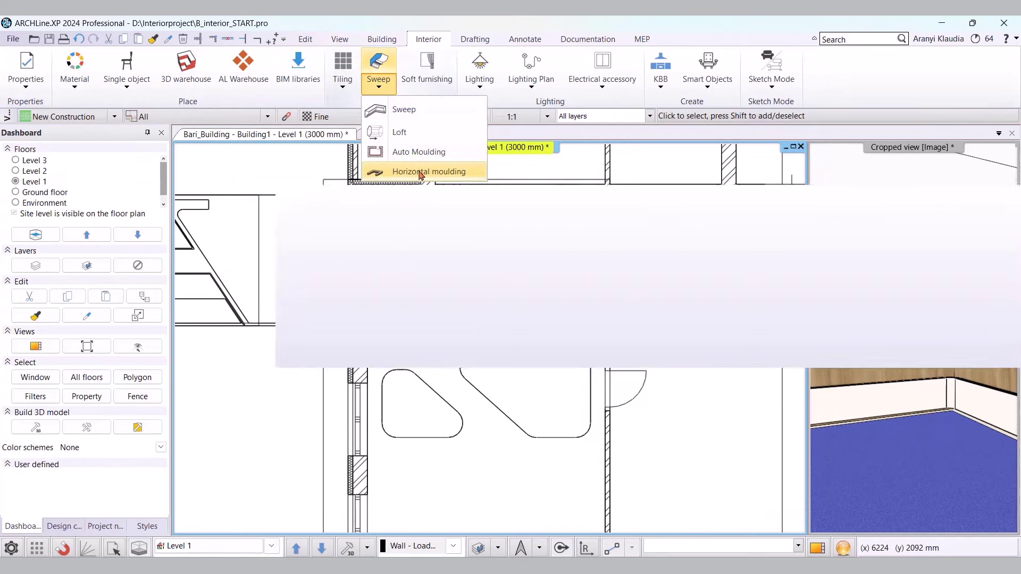
click(420, 172)
scroll(635, 383, up, 5)
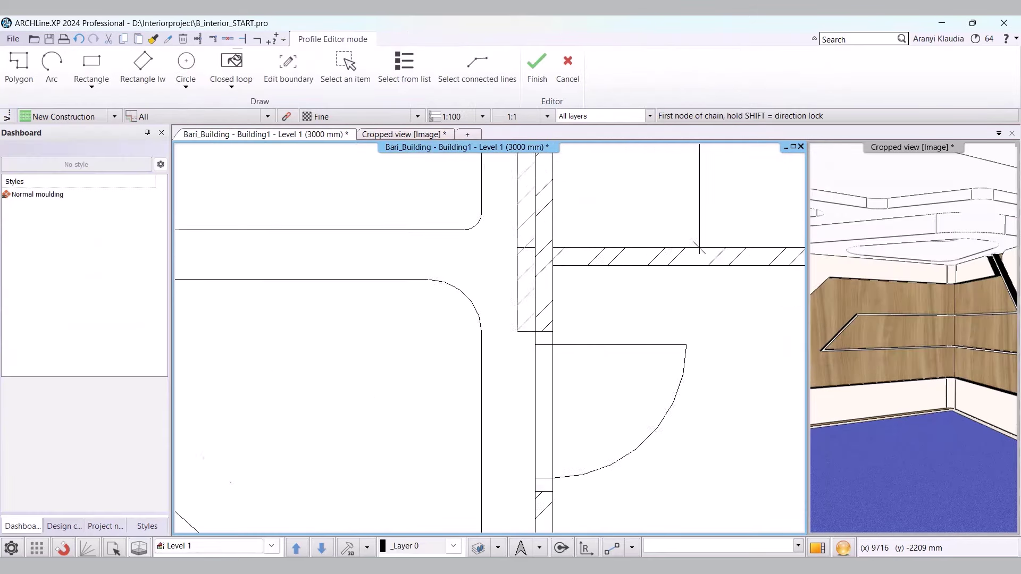
scroll(548, 319, up, 3)
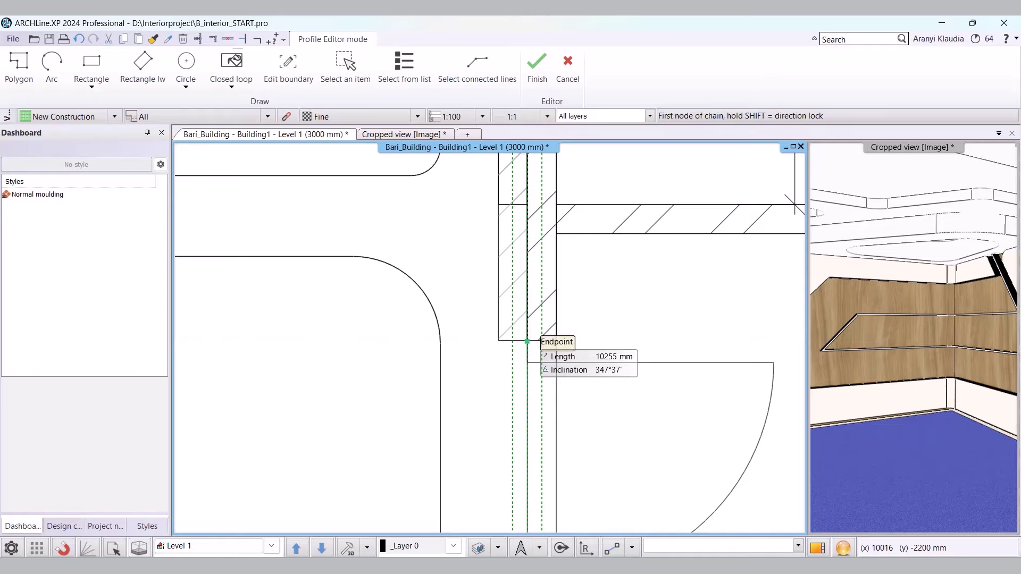
click(527, 341)
scroll(517, 216, down, 5)
scroll(487, 336, up, 5)
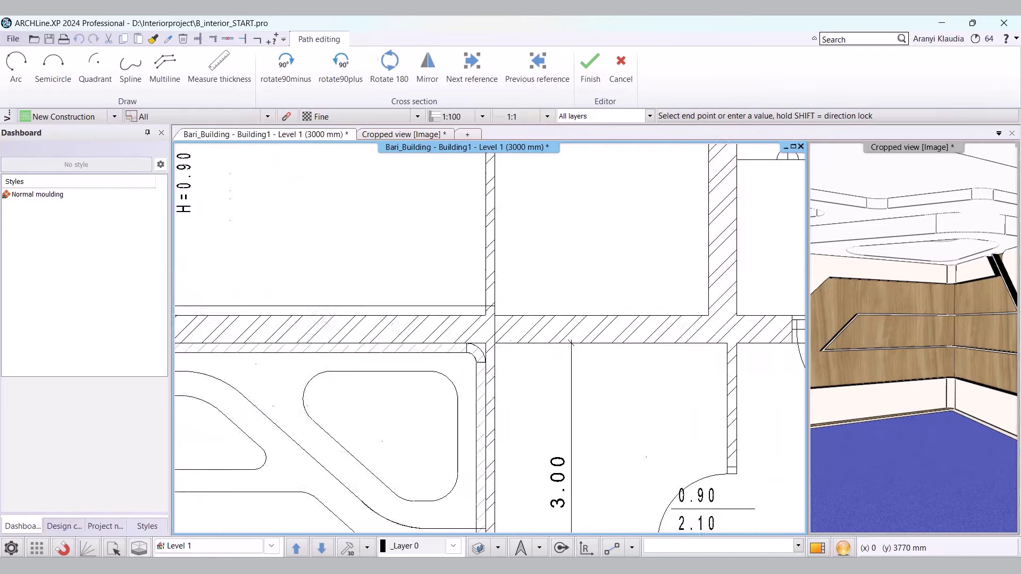
scroll(487, 336, up, 2)
click(485, 319)
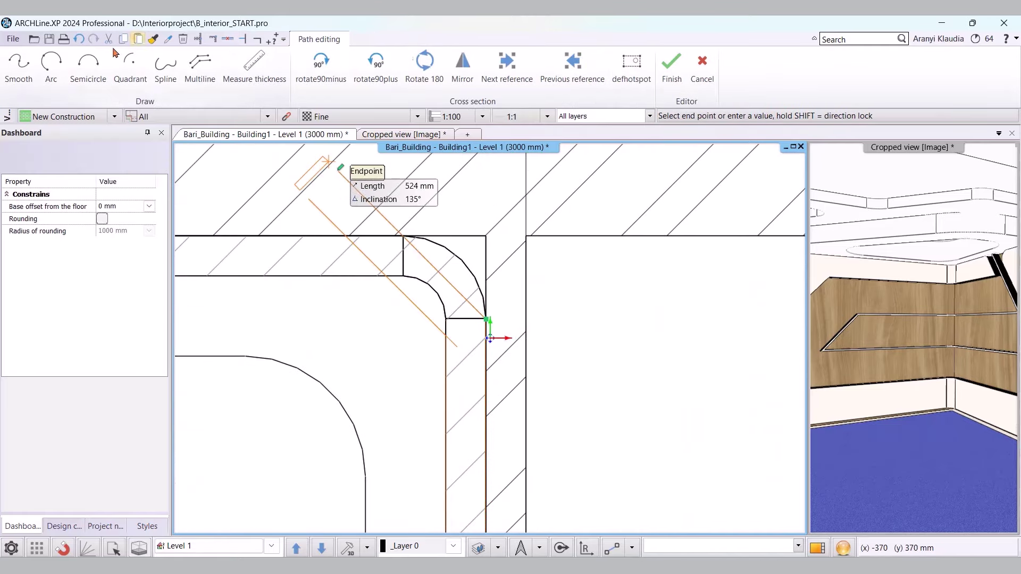
- Continue the moulding as an arc around the corner and along the upper wall to the room's upper-left corner, and check the interior view
click(51, 66)
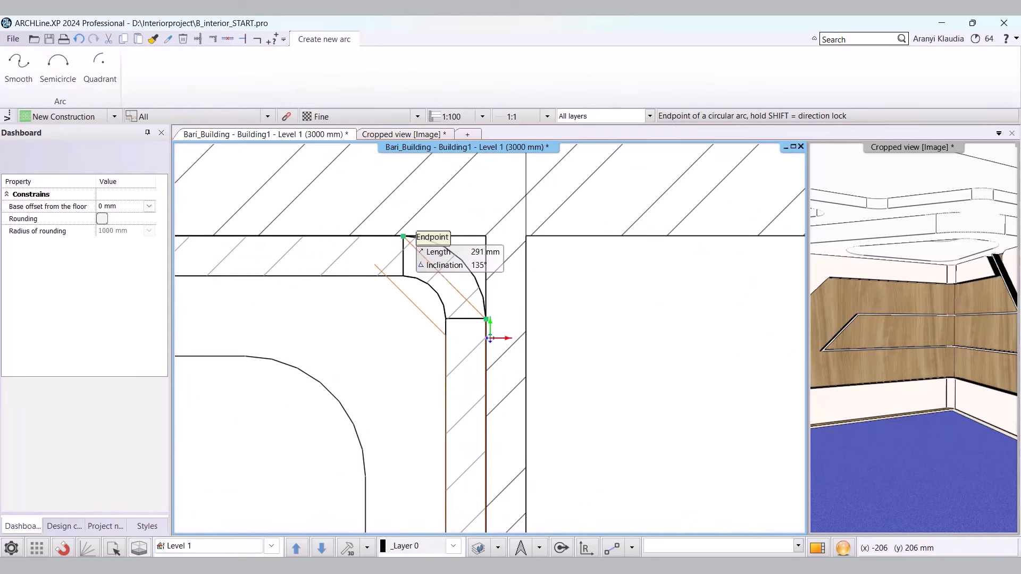
click(403, 236)
click(451, 250)
scroll(312, 298, down, 5)
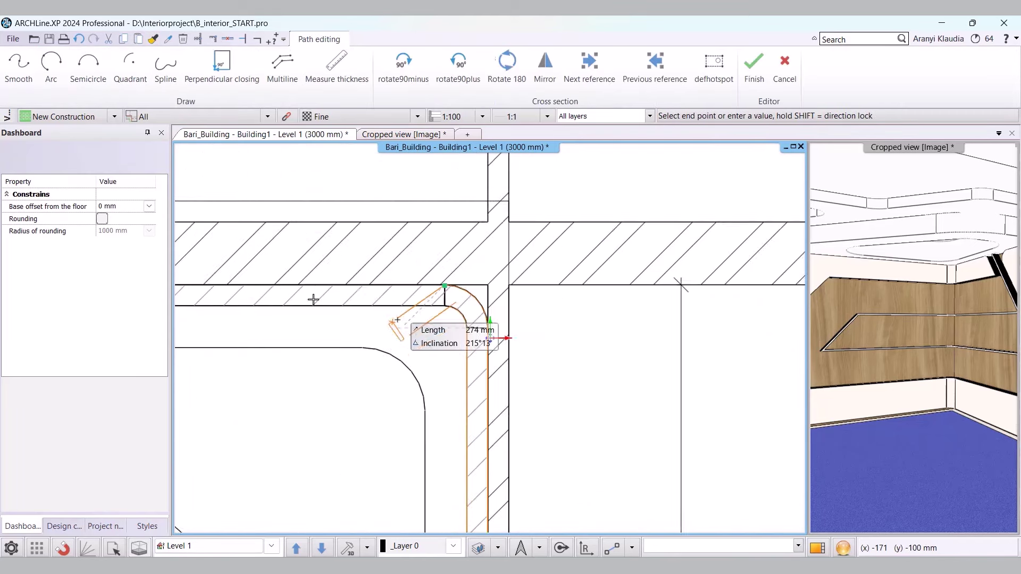
middle_drag(345, 331, 665, 327)
click(180, 301)
key(Return)
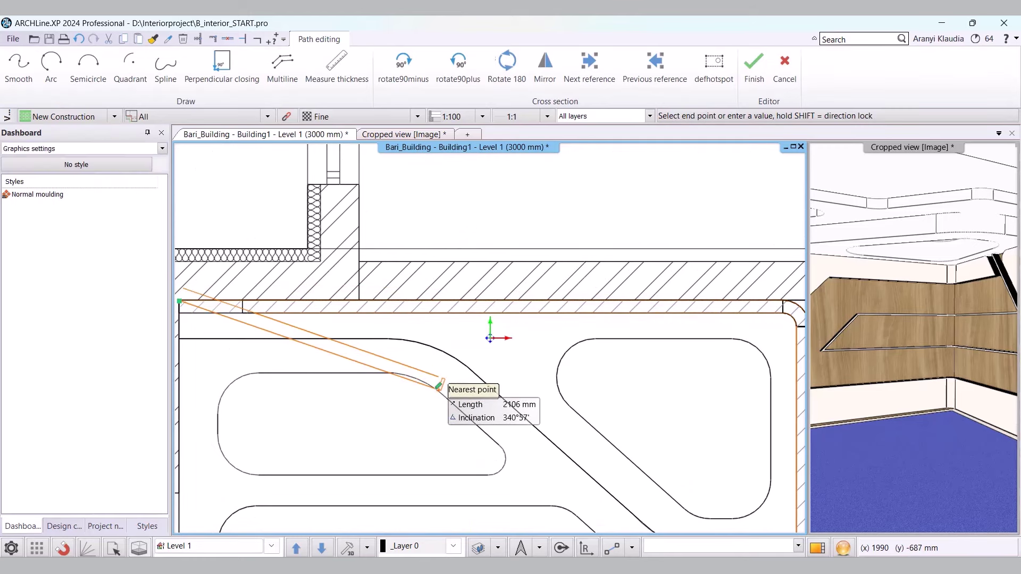
click(405, 134)
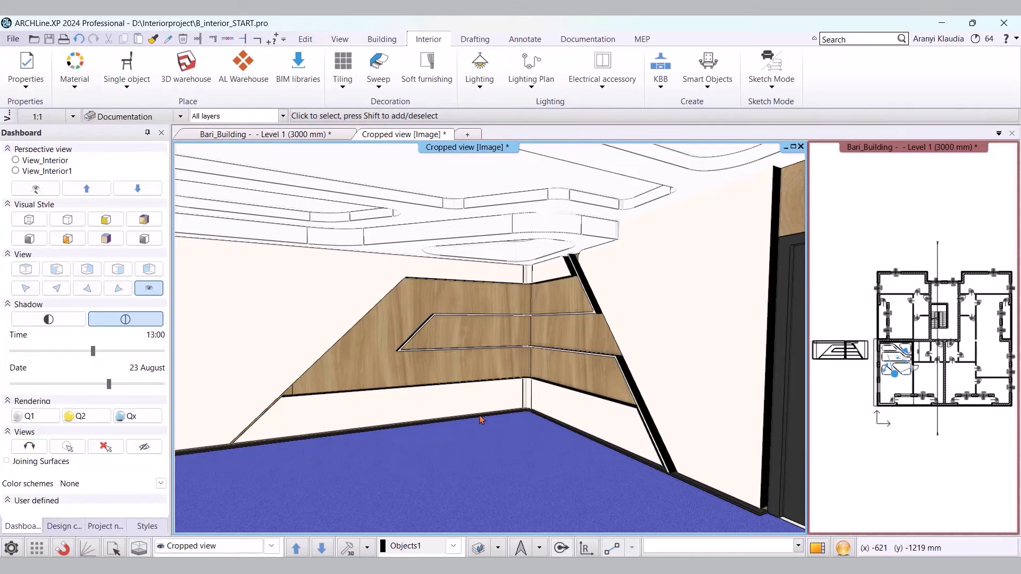
mouse_move(480, 416)
middle_down()
mouse_move(469, 411)
mouse_move(490, 412)
middle_up()
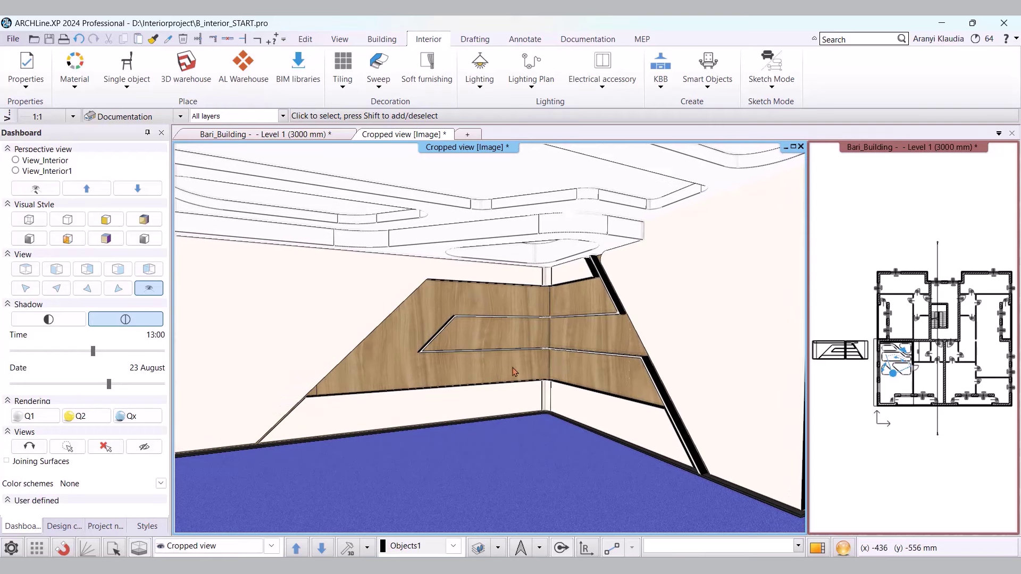
- Search the materials for steel and apply Steel to the interior finish face of the right lining wall with the narrow bands
click(608, 318)
middle_drag(609, 318, 638, 320)
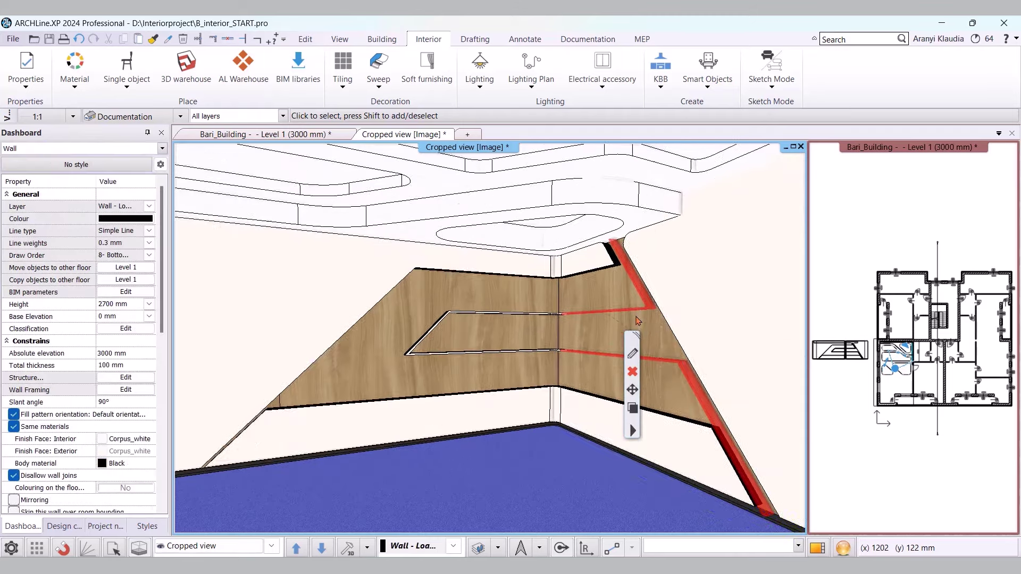
scroll(638, 320, up, 2)
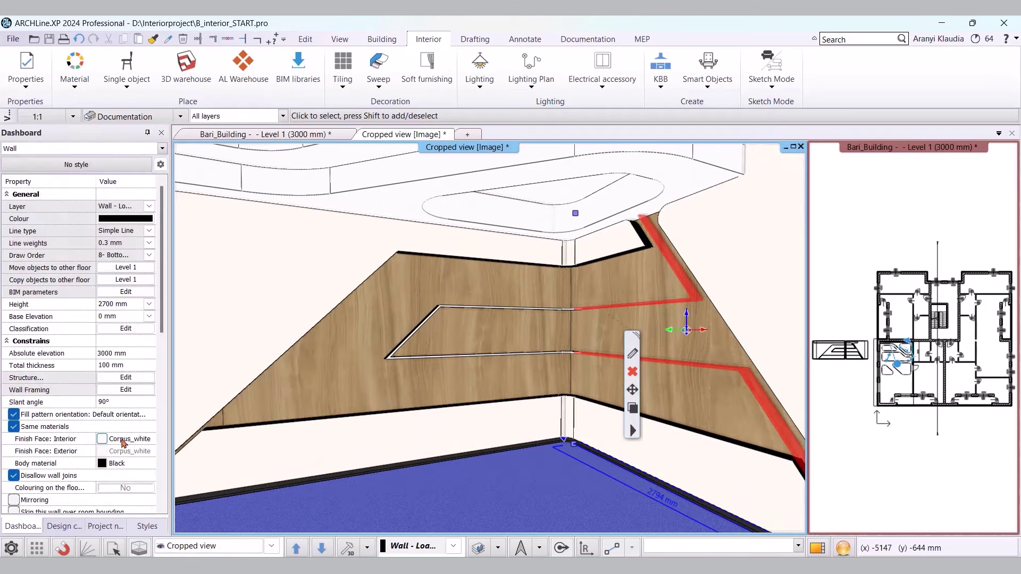
click(123, 443)
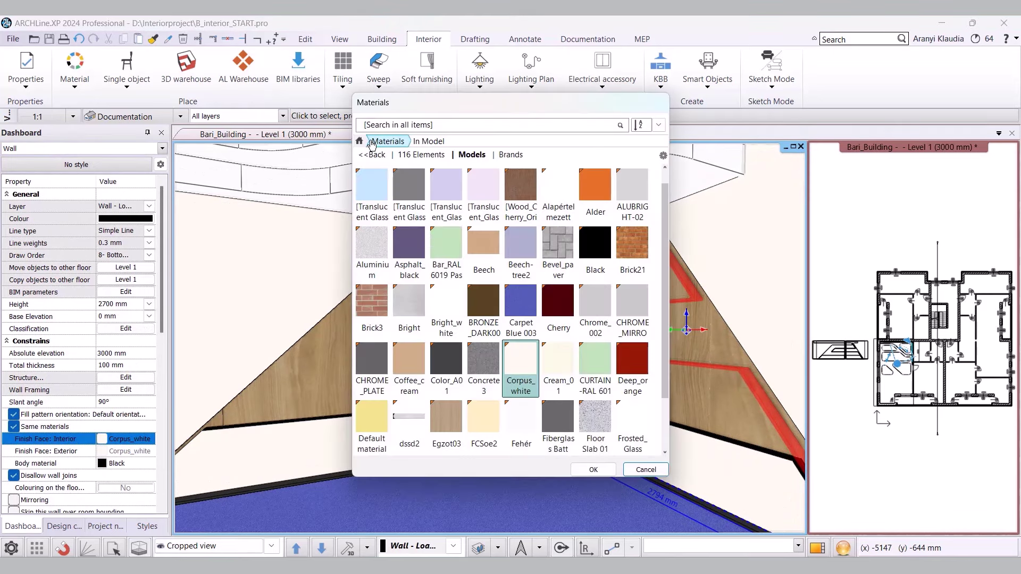
click(387, 141)
click(393, 130)
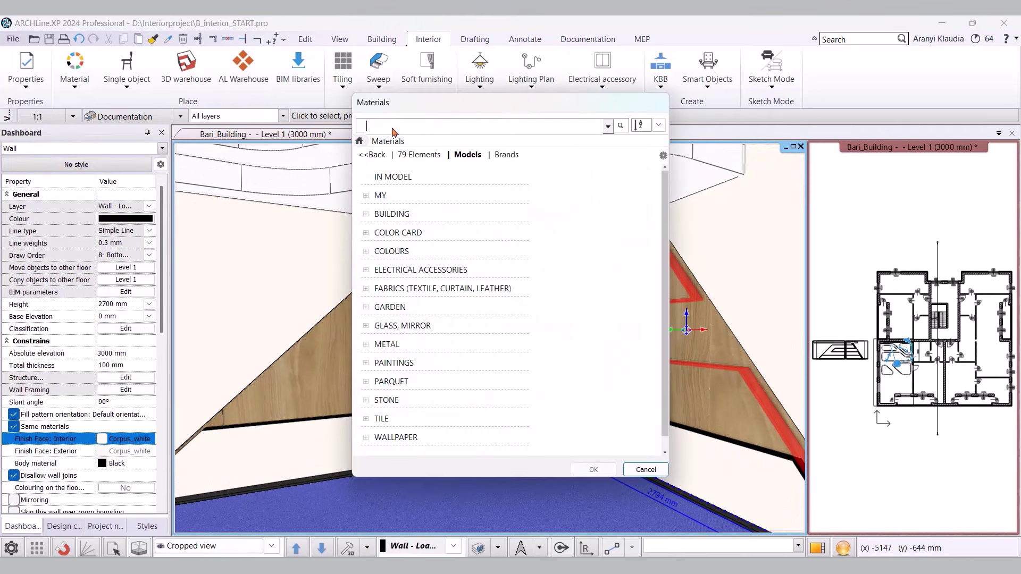
key(Return)
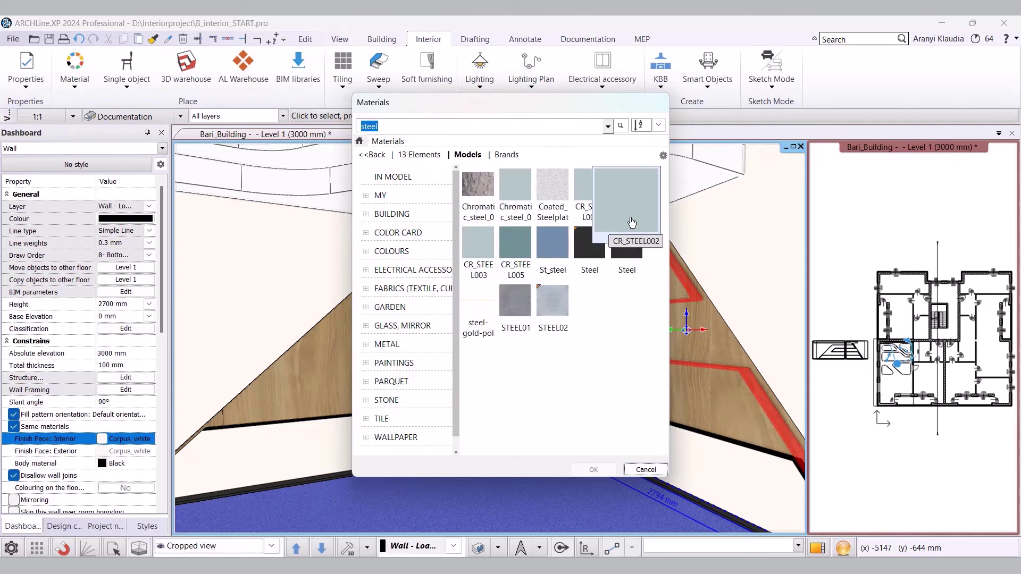
click(589, 242)
click(576, 473)
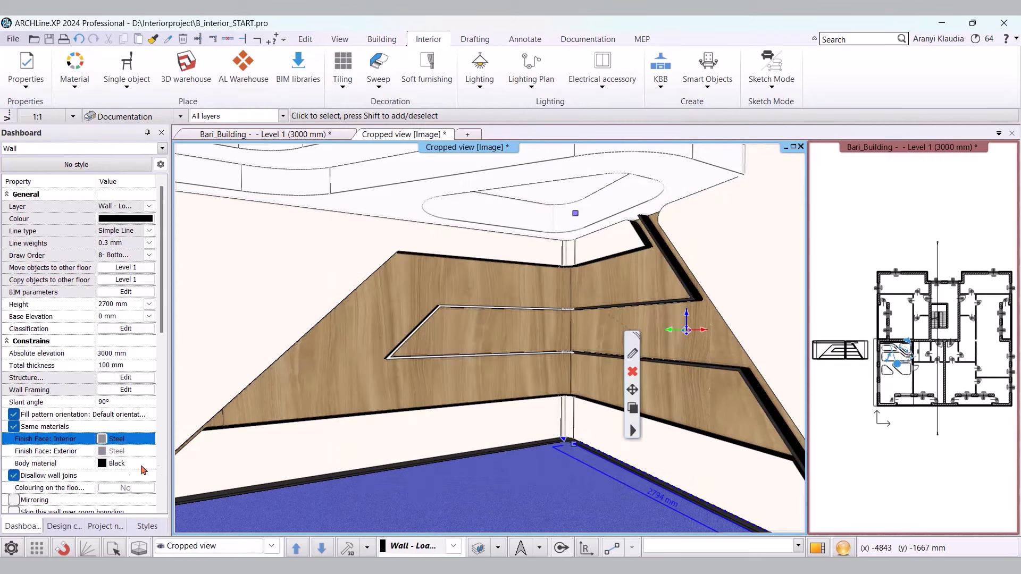
- Search the materials for steel and set Steel as the body material of the right lining wall with the narrow bands
click(112, 465)
click(419, 125)
key(Return)
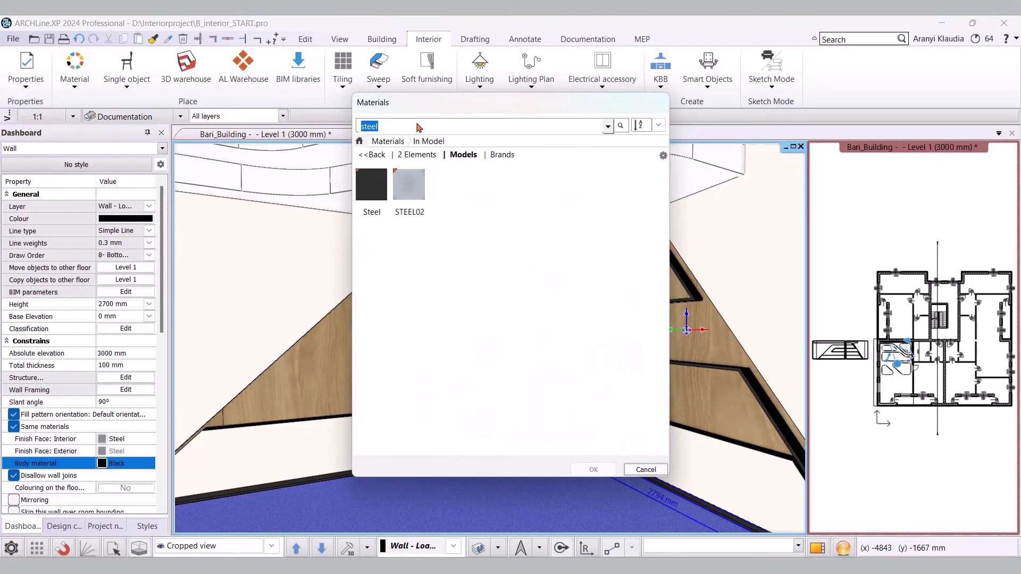
click(375, 235)
click(591, 469)
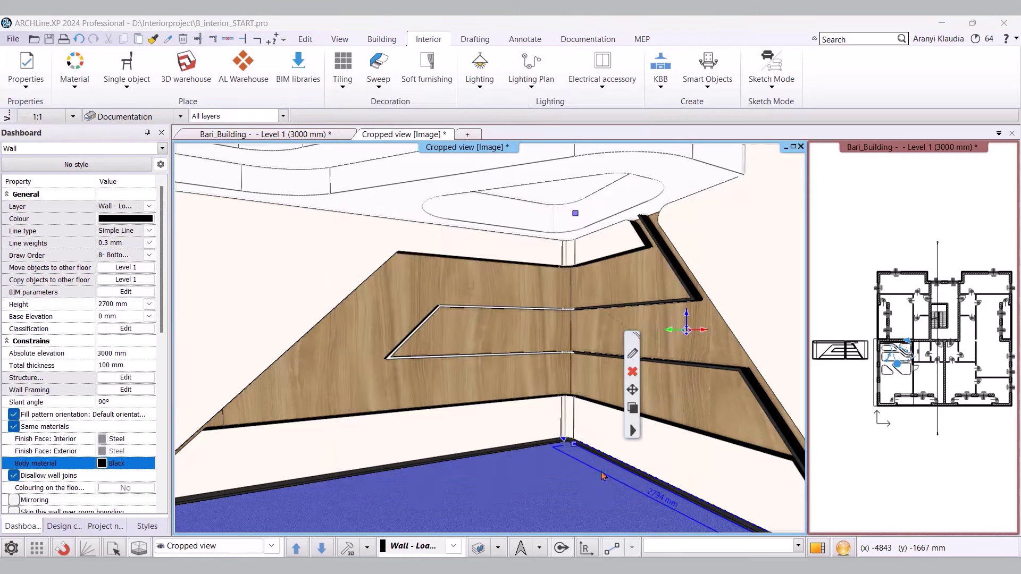
- Copy only the exterior finish, interior finish and body materials from the right narrow-band wall to the matching left and corner walls
scroll(655, 336, up, 4)
mouse_move(654, 335)
middle_down()
mouse_move(585, 339)
mouse_move(588, 351)
middle_up()
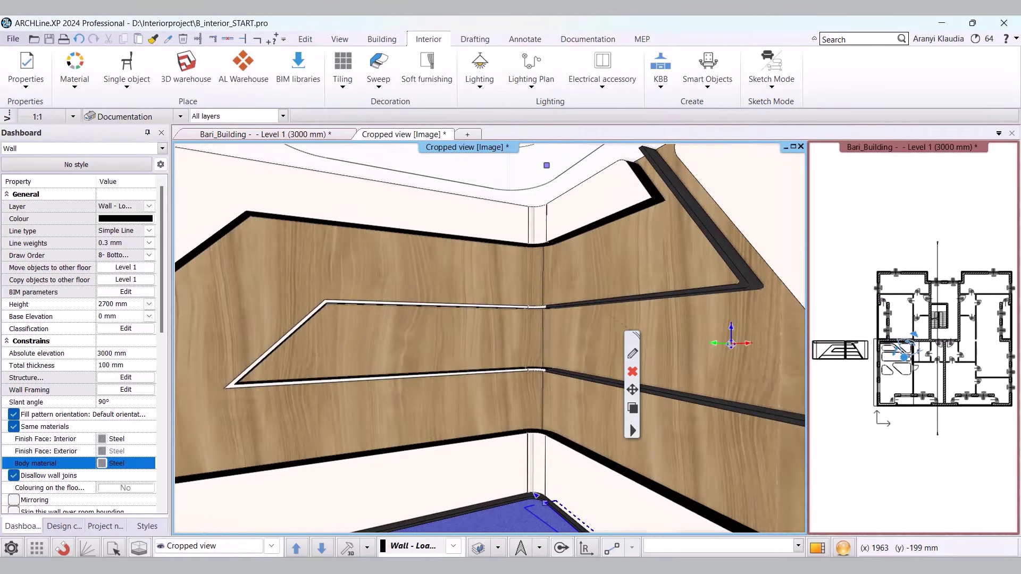
click(151, 40)
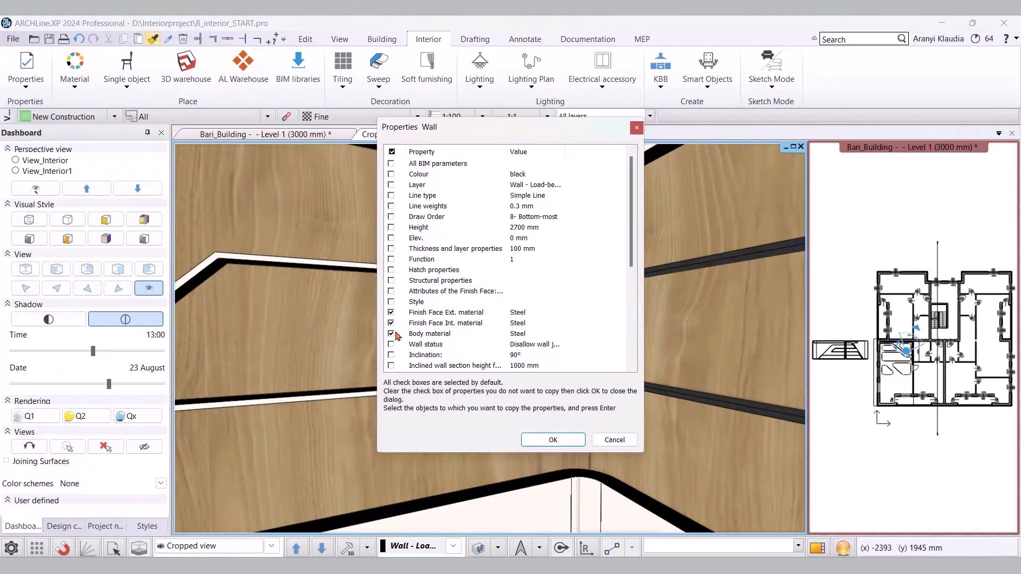
click(553, 440)
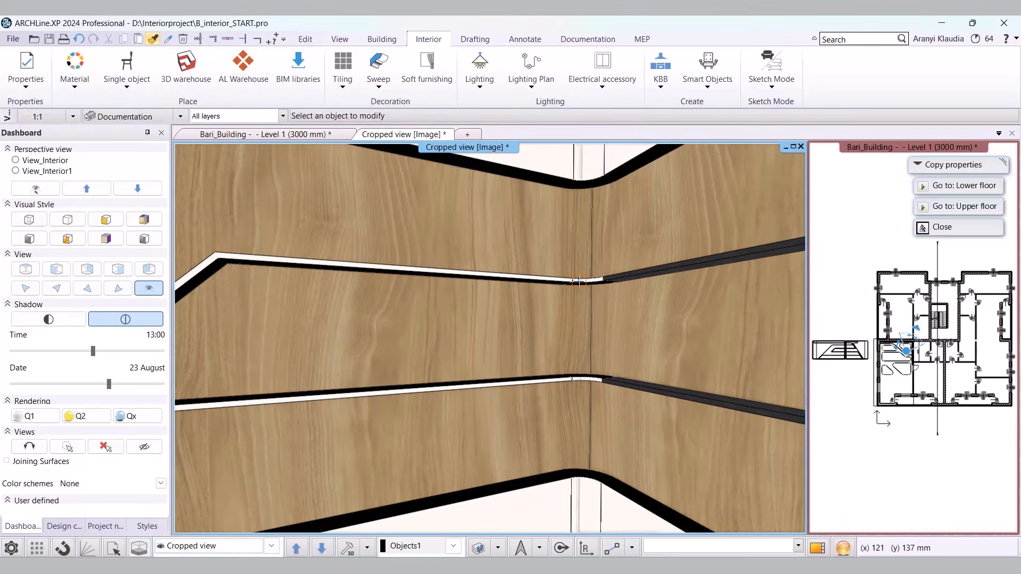
click(554, 280)
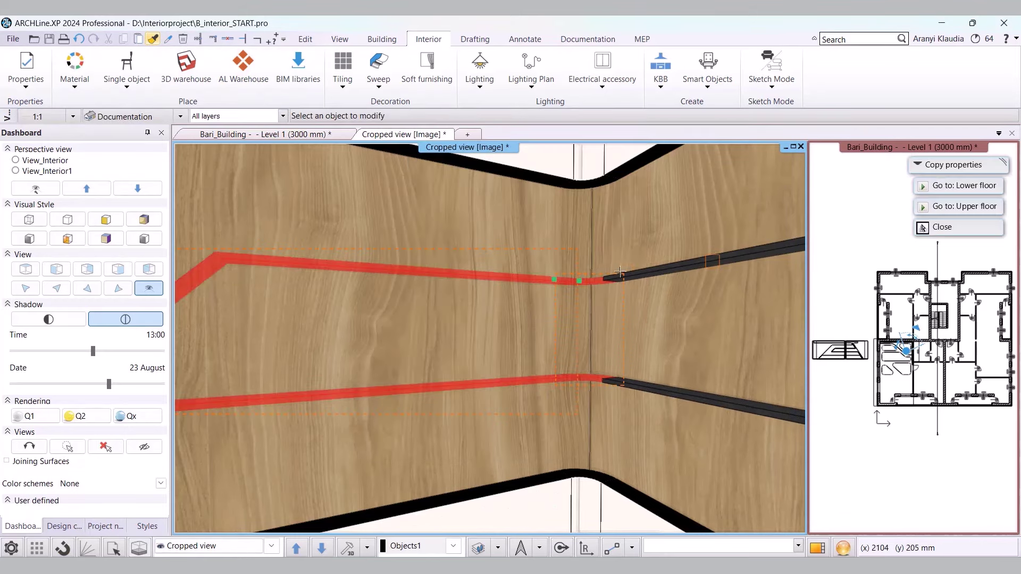
scroll(546, 276, down, 2)
click(563, 262)
scroll(553, 277, down, 5)
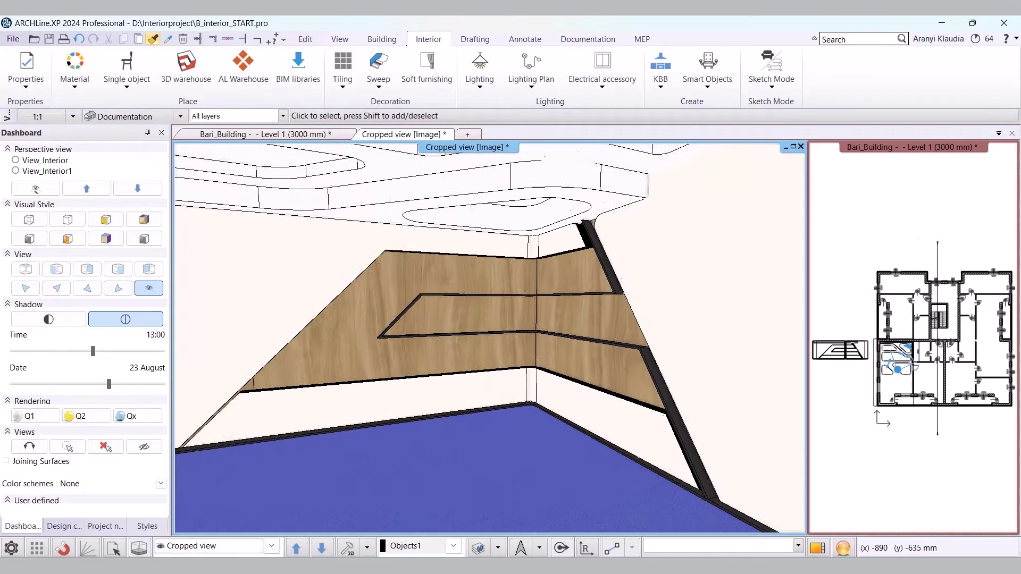
- Search the design center for white and open the plain White colour from the found materials
click(63, 526)
click(36, 155)
key(Return)
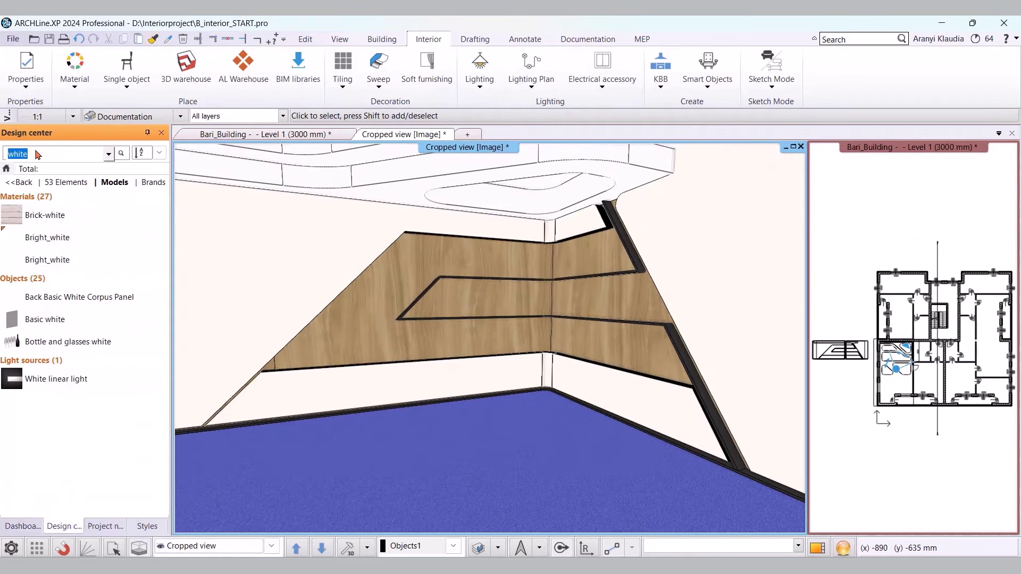
click(27, 196)
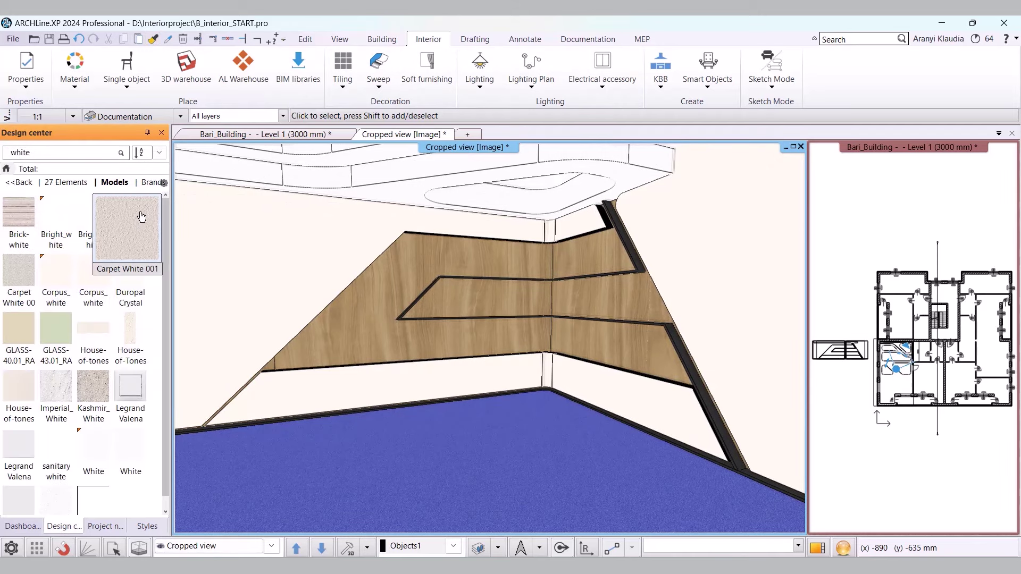
click(120, 478)
- Apply the White material to the left and right wall surfaces, the curved corner and the outer edges of the wood panelling
drag(294, 291, 314, 267)
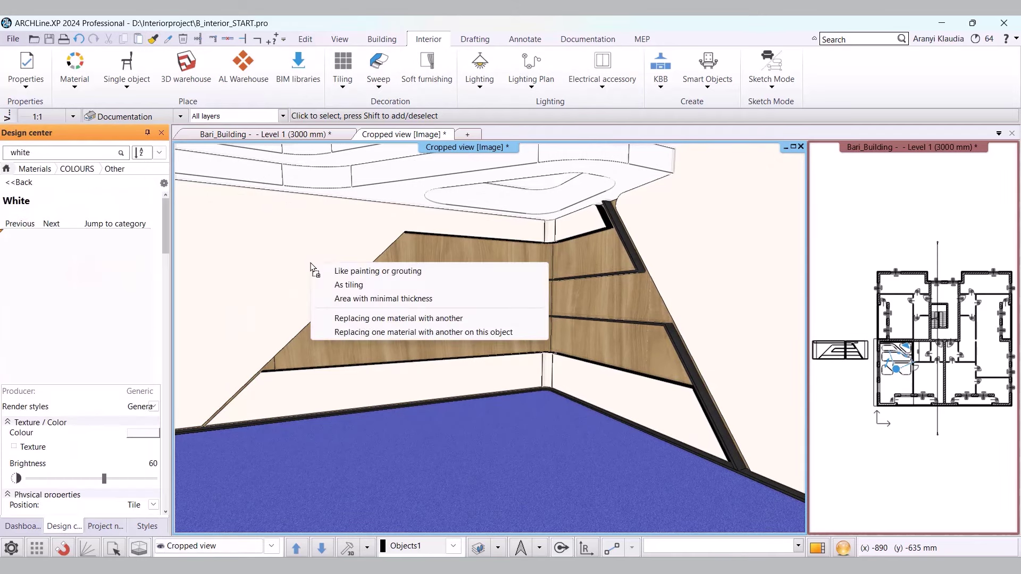
click(410, 313)
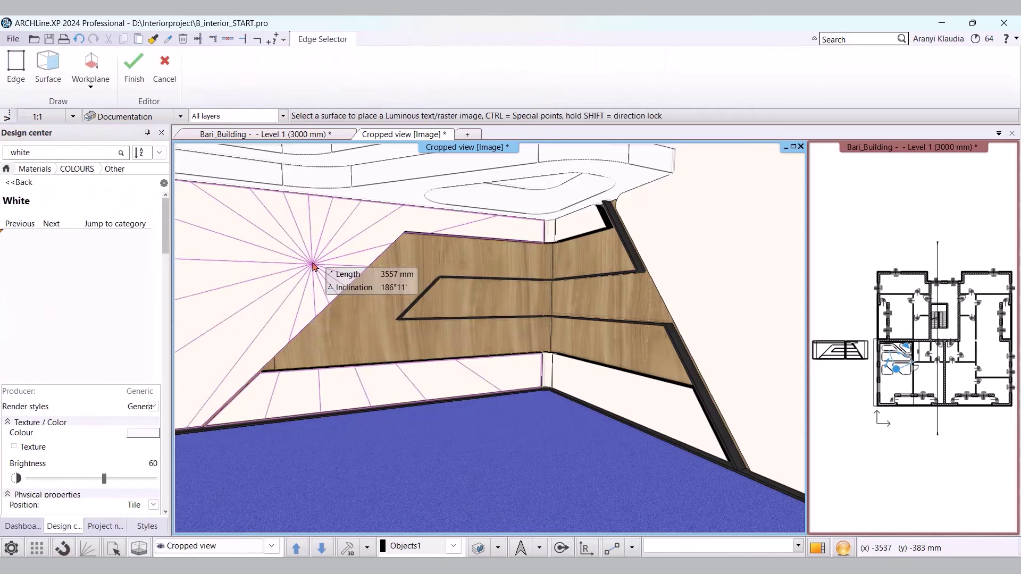
click(547, 234)
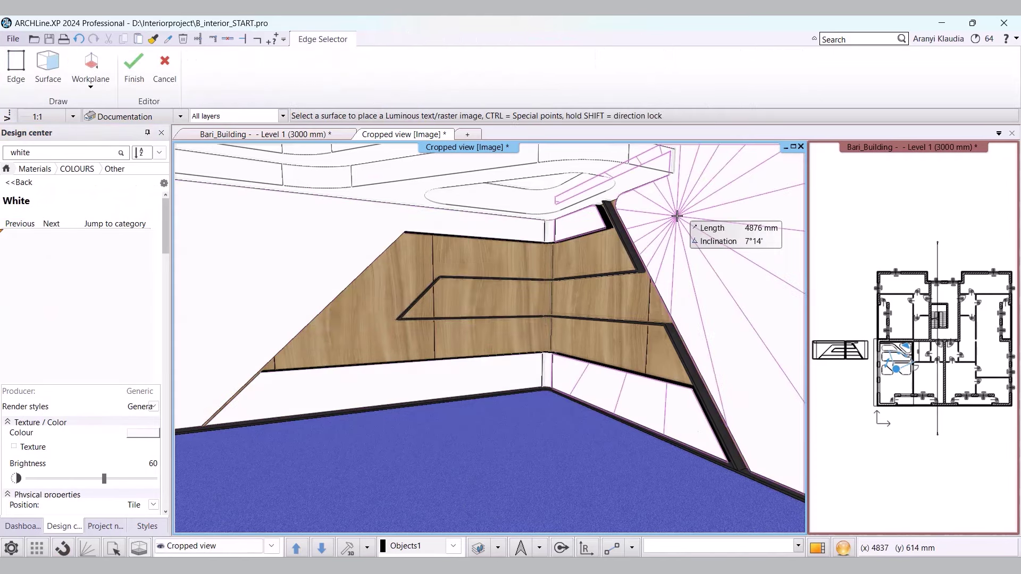
scroll(677, 216, up, 4)
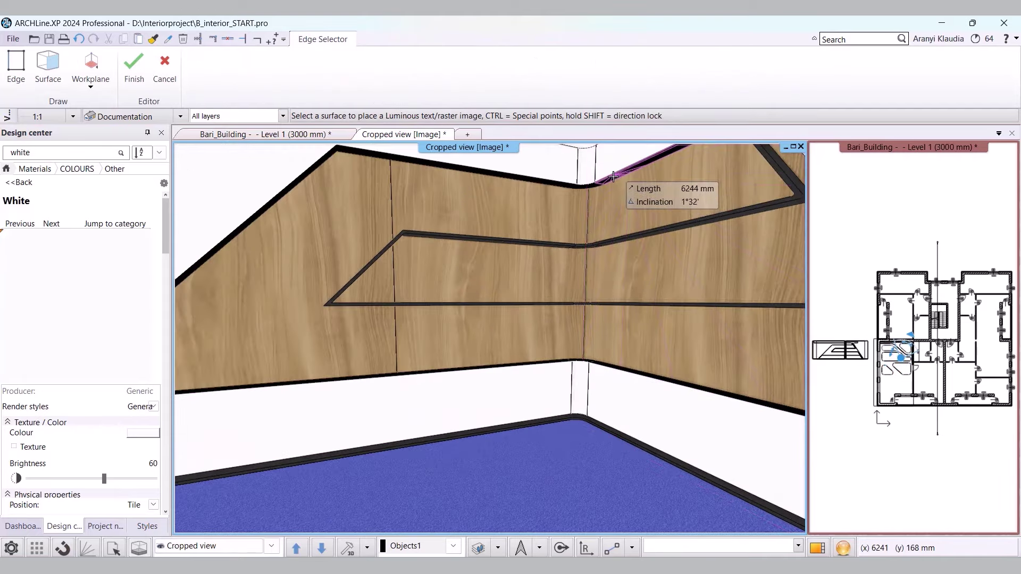
scroll(538, 309, down, 4)
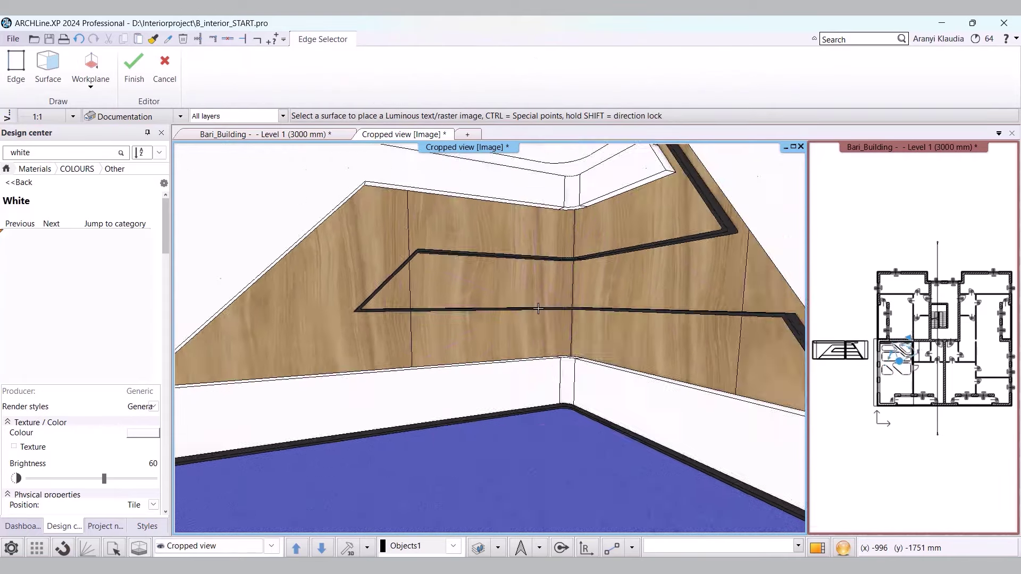
key(Escape)
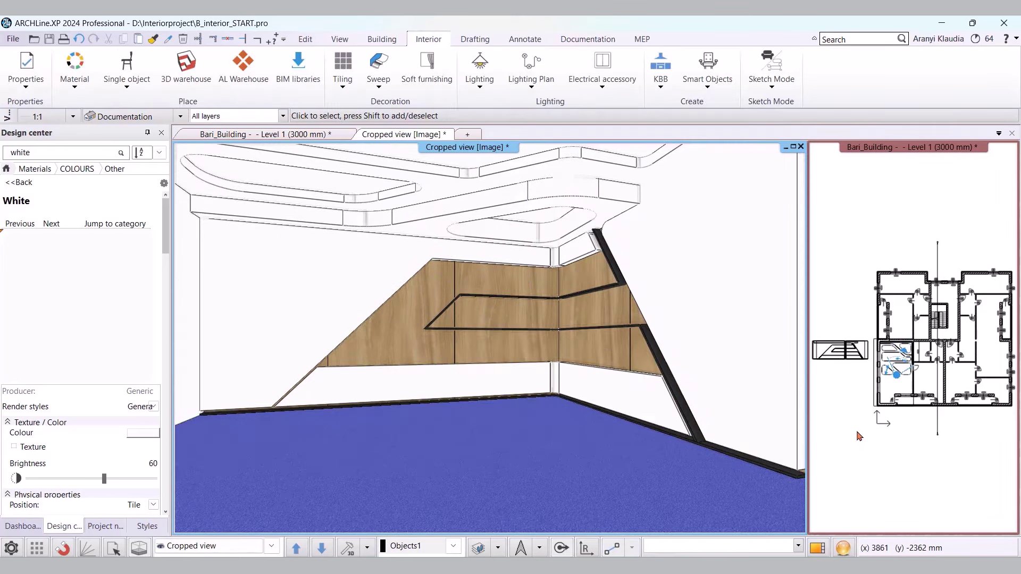
- On the Level 1 plan, place an LED light strip around the upper-right ceiling opening, keeping 800 lm per metre and the 20 by 10 mm Rectangle Simple profile
click(306, 134)
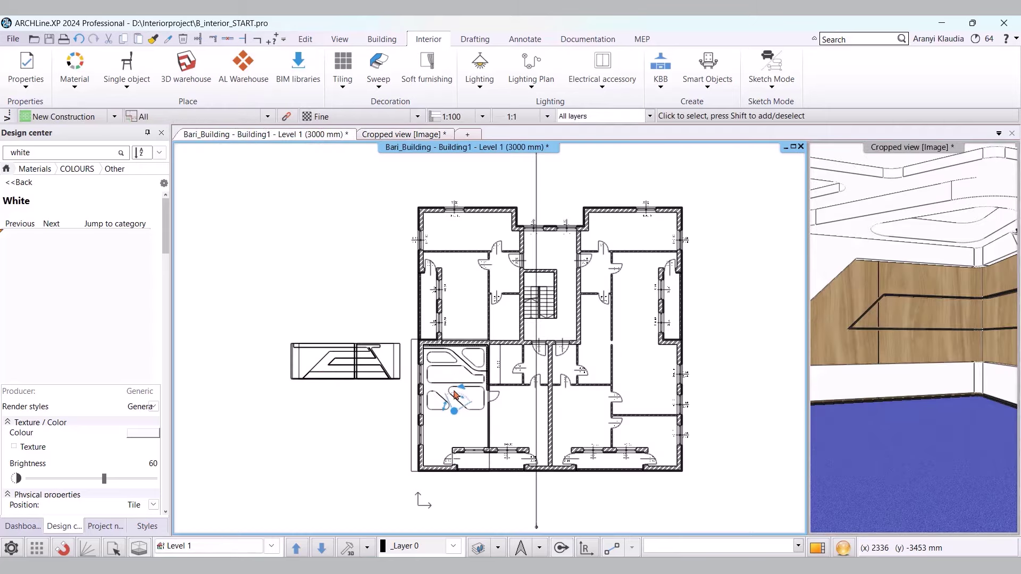
scroll(455, 395, up, 6)
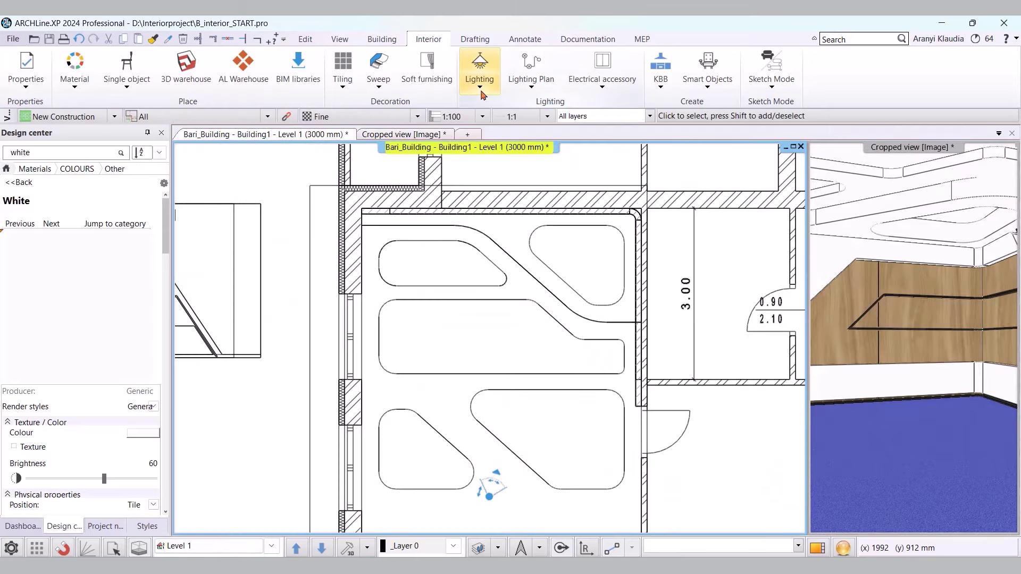
click(481, 93)
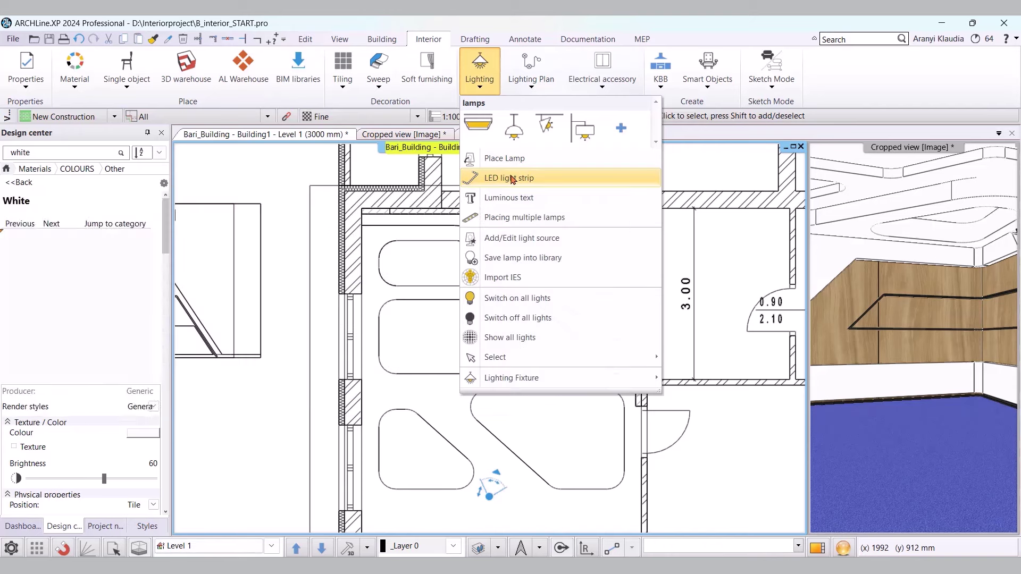
click(512, 178)
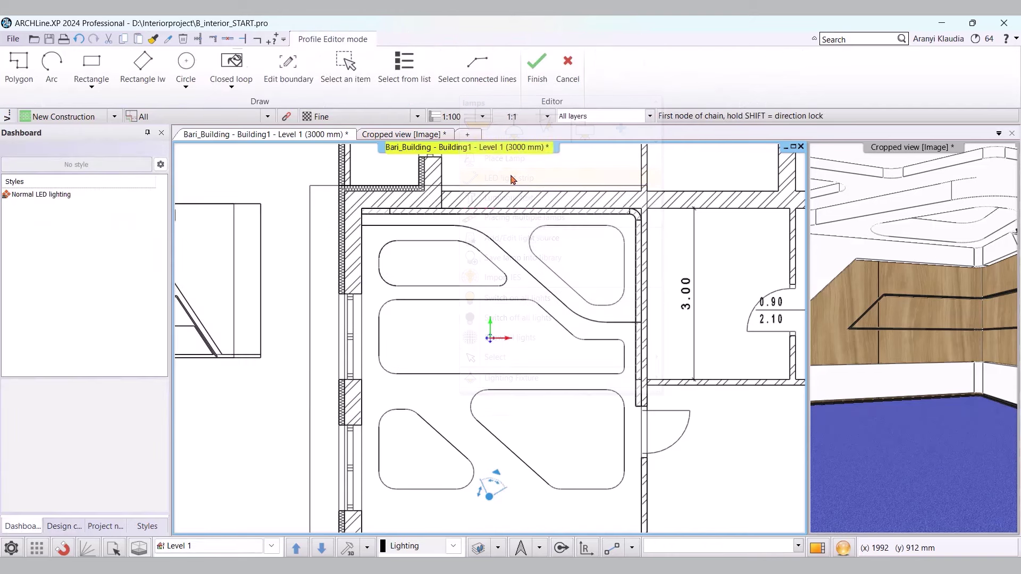
click(230, 69)
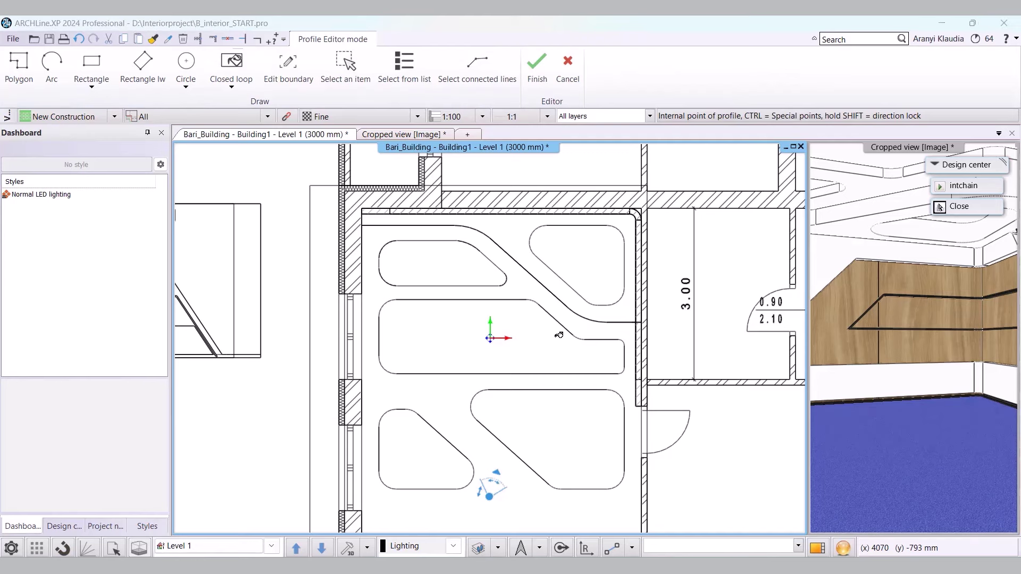
click(559, 335)
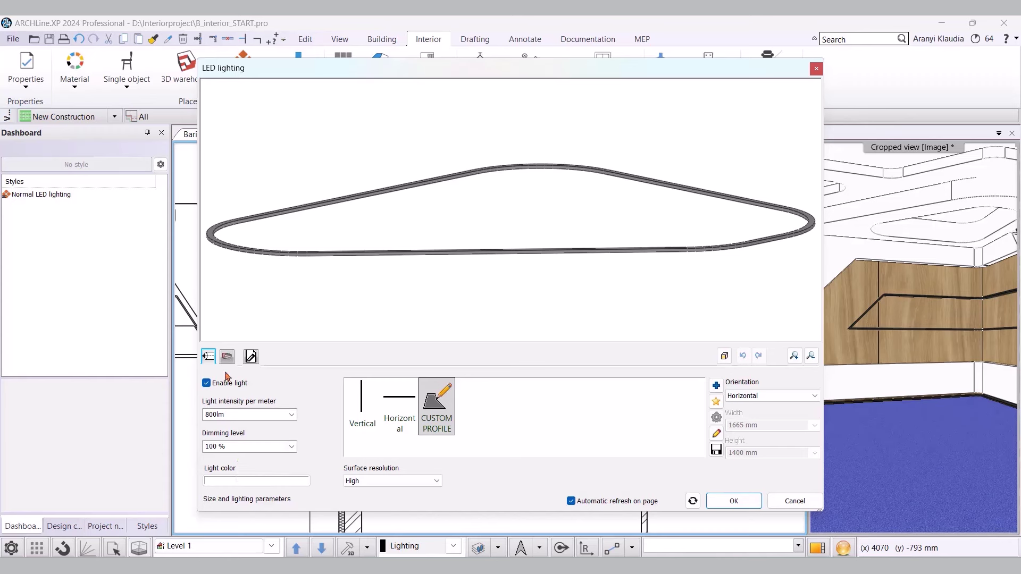
click(227, 356)
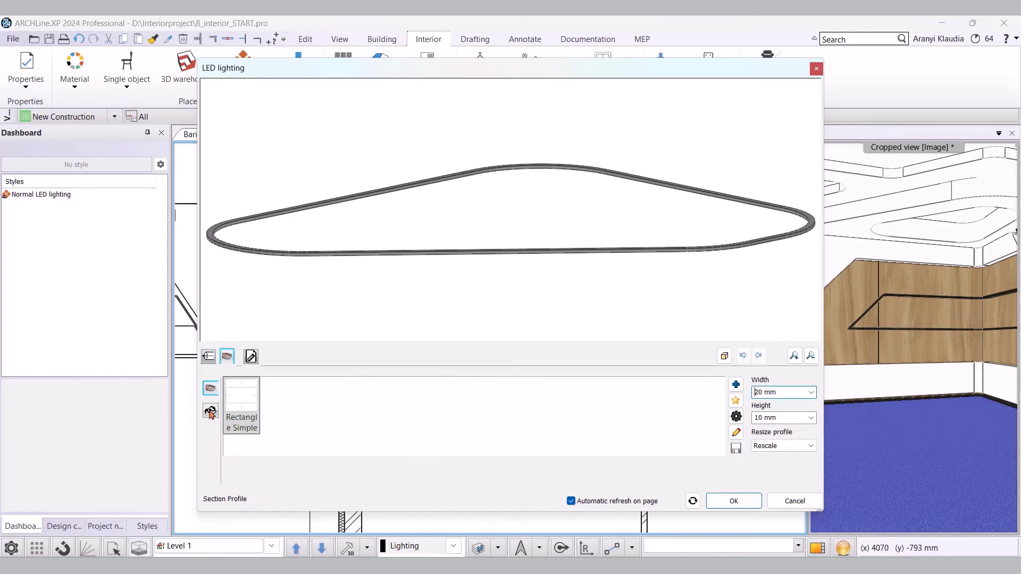
click(251, 357)
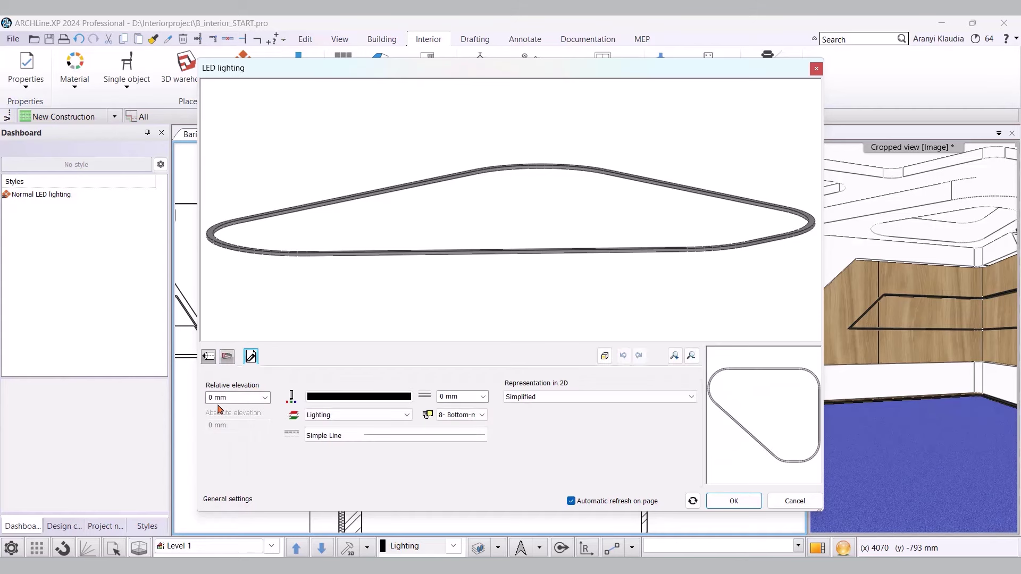
click(728, 508)
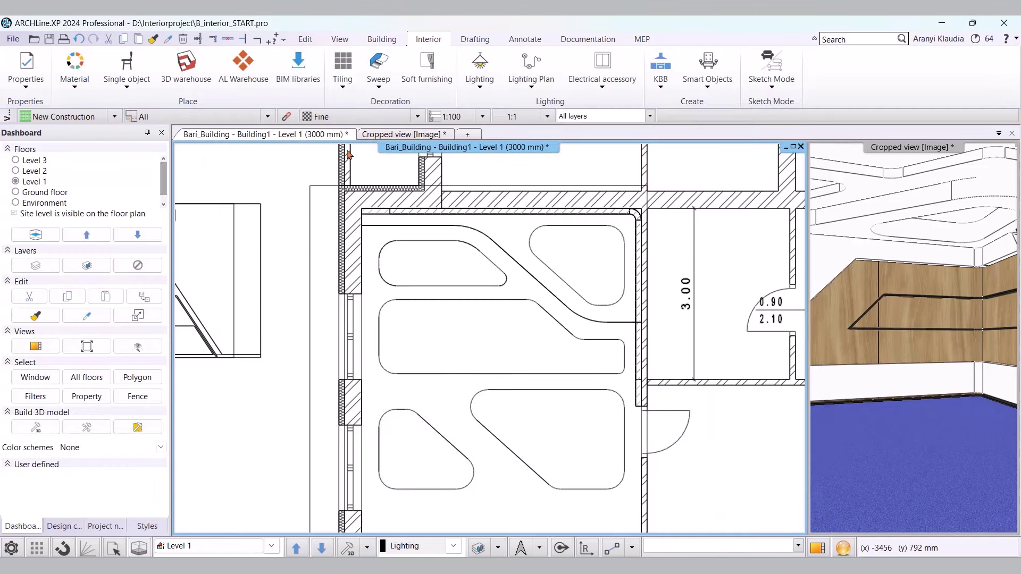
- Place another LED light strip along the closed outline of the upper-left ceiling opening, keeping the same lighting settings
click(480, 85)
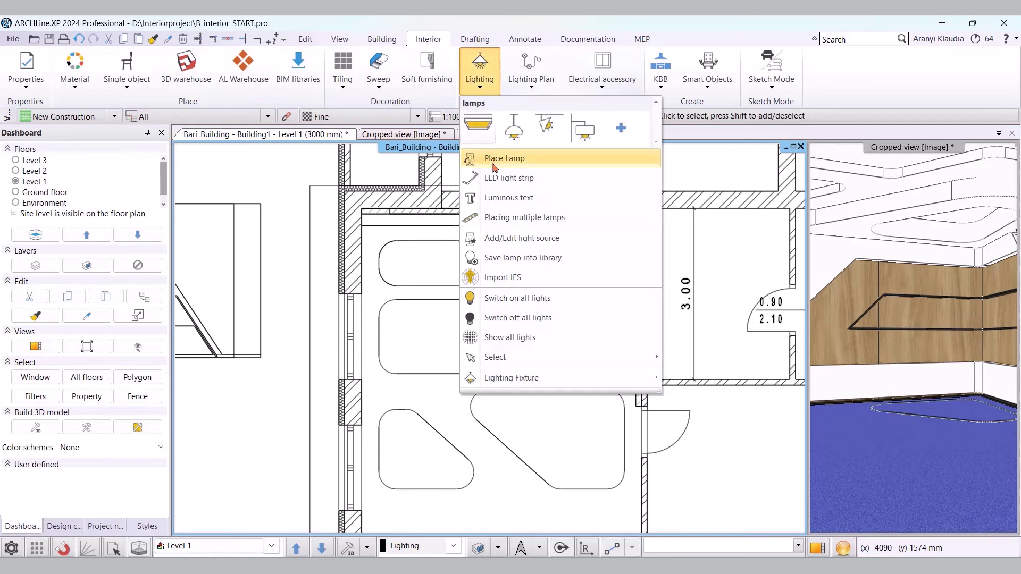
click(497, 178)
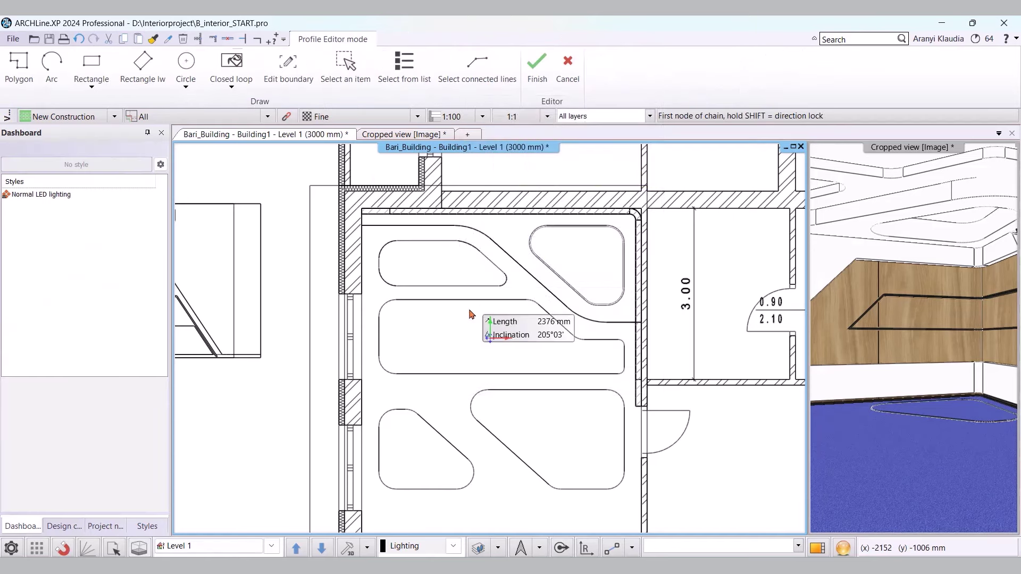
click(234, 64)
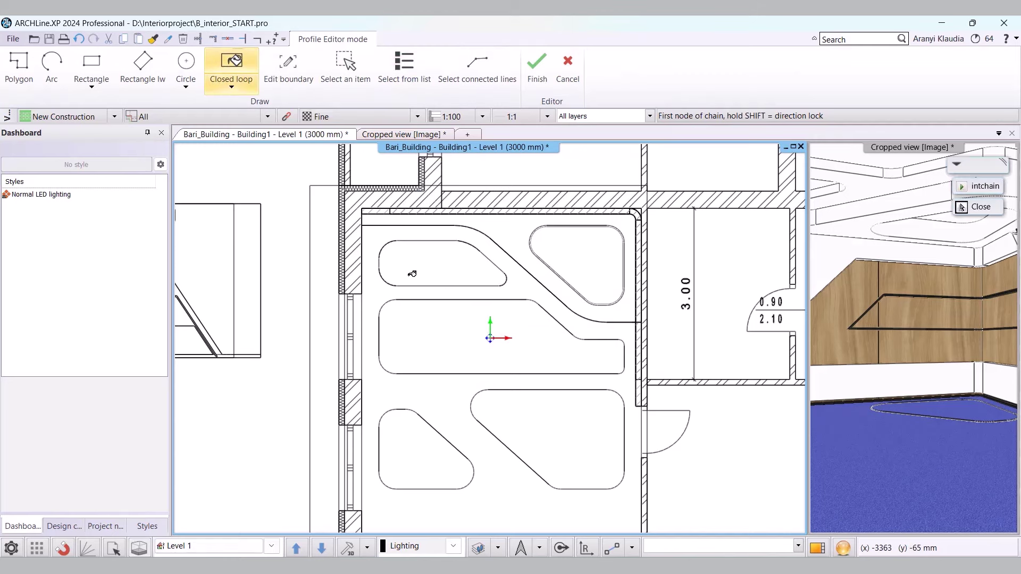
click(413, 278)
click(414, 277)
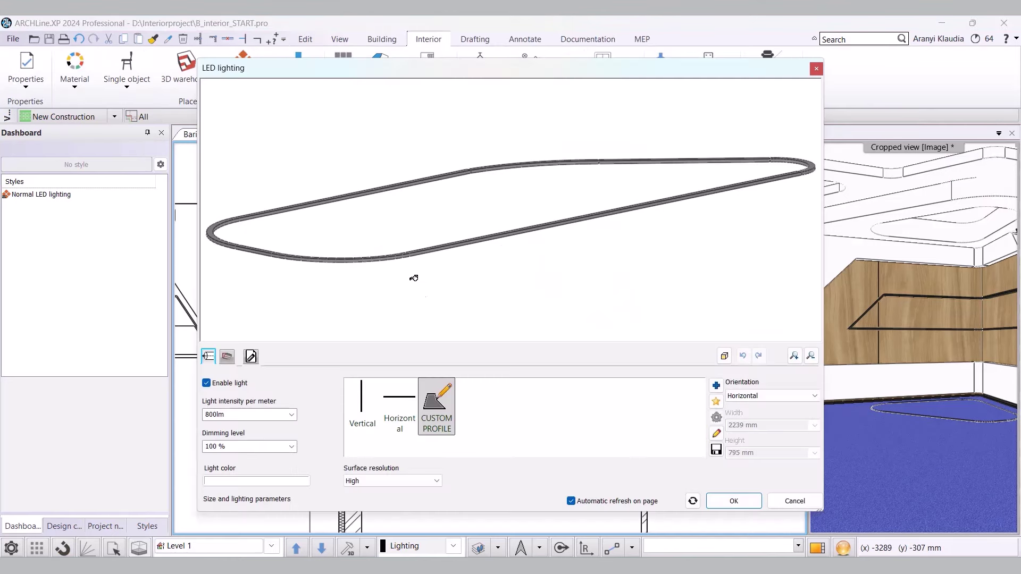
click(743, 507)
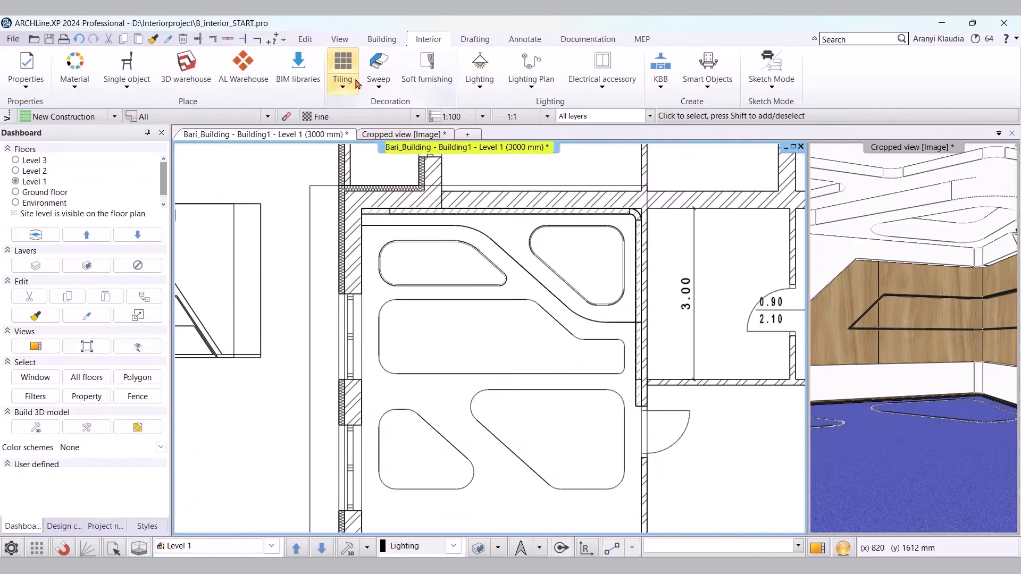
- Add an LED light strip along the closed outline of the long middle ceiling opening
click(479, 68)
click(509, 178)
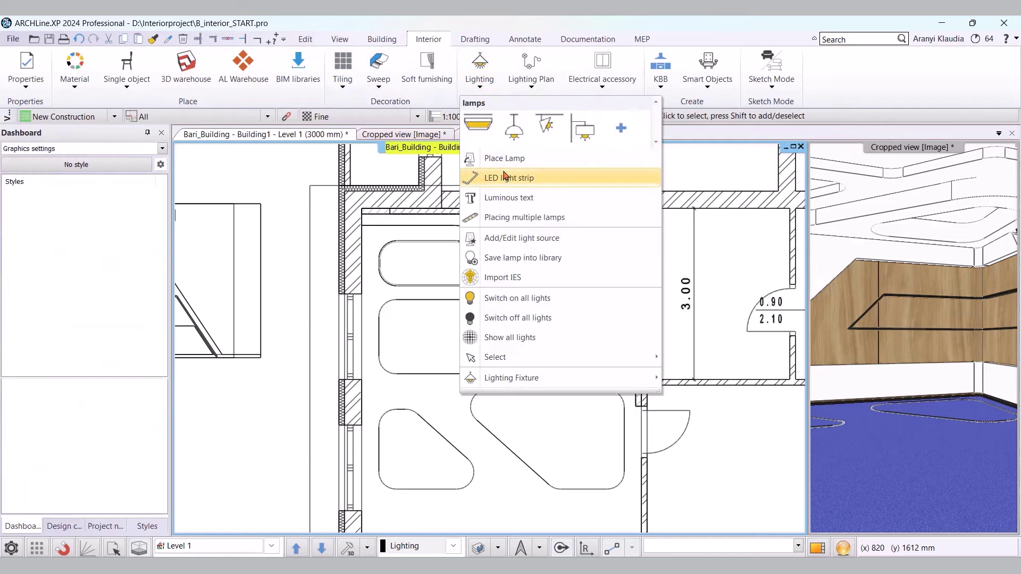
click(232, 64)
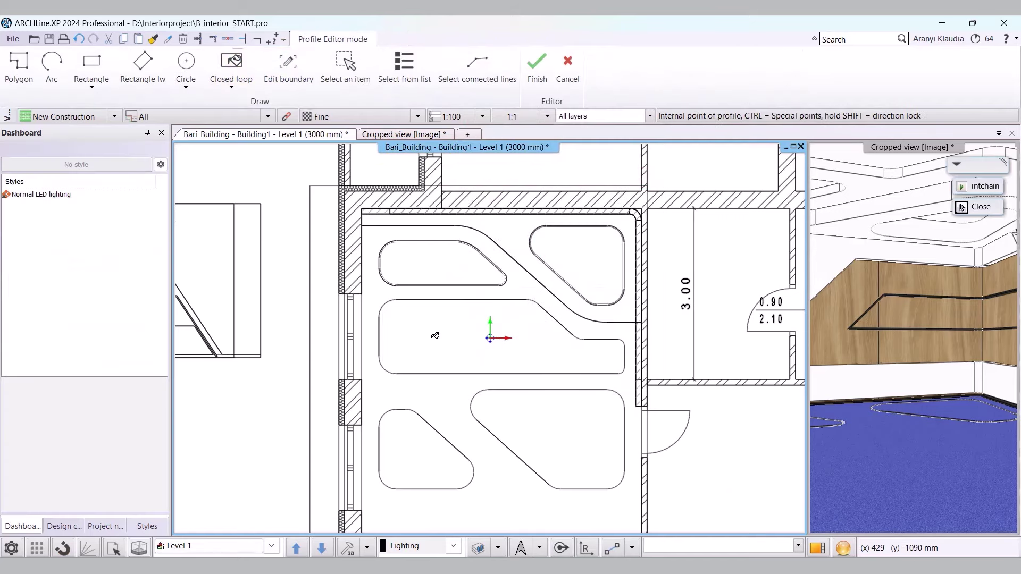
click(545, 369)
click(726, 503)
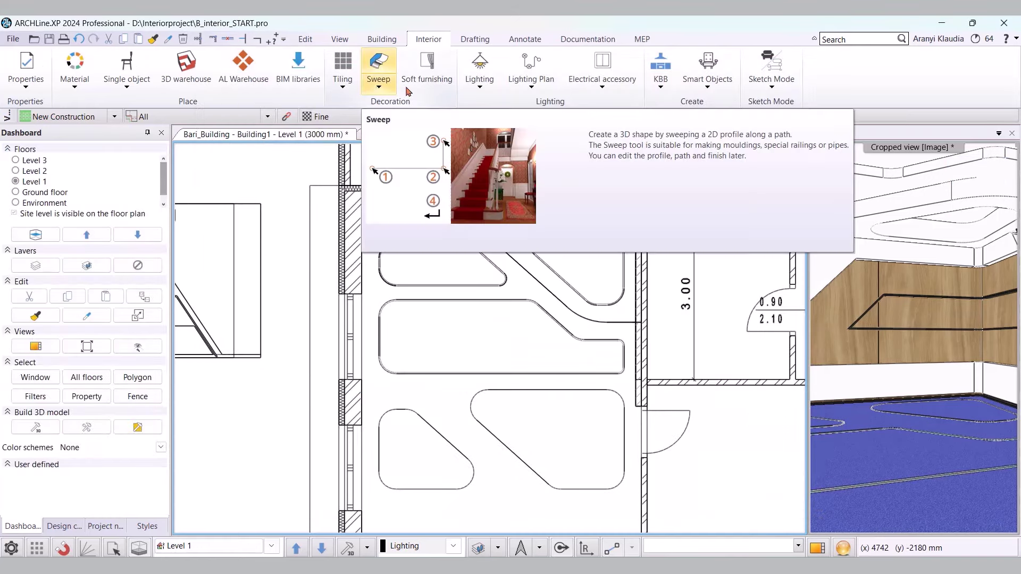
- Add an LED light strip around the large lower-right ceiling opening, using its closed outline and 800 lm per metre
click(480, 82)
click(500, 181)
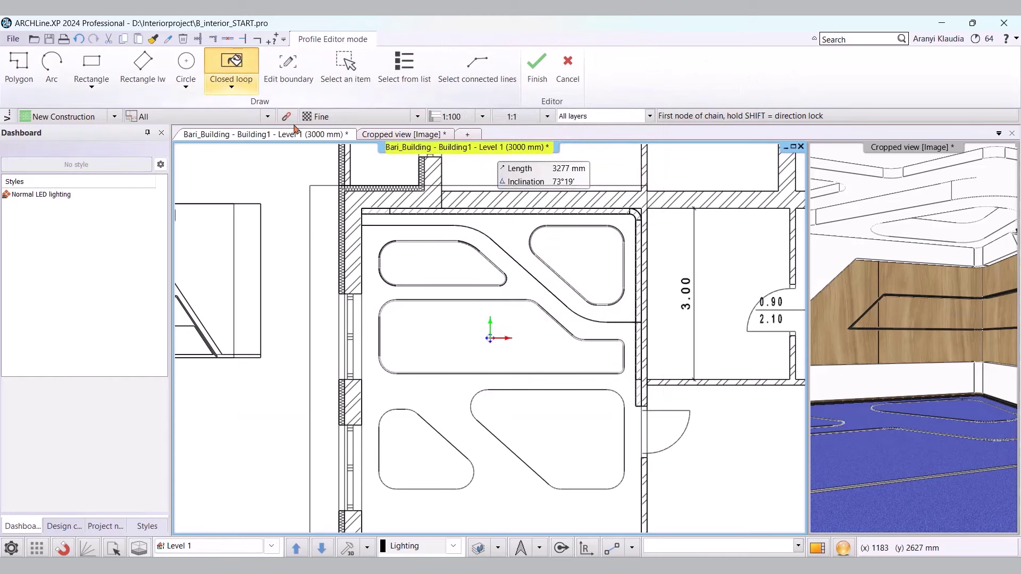
click(236, 84)
click(526, 417)
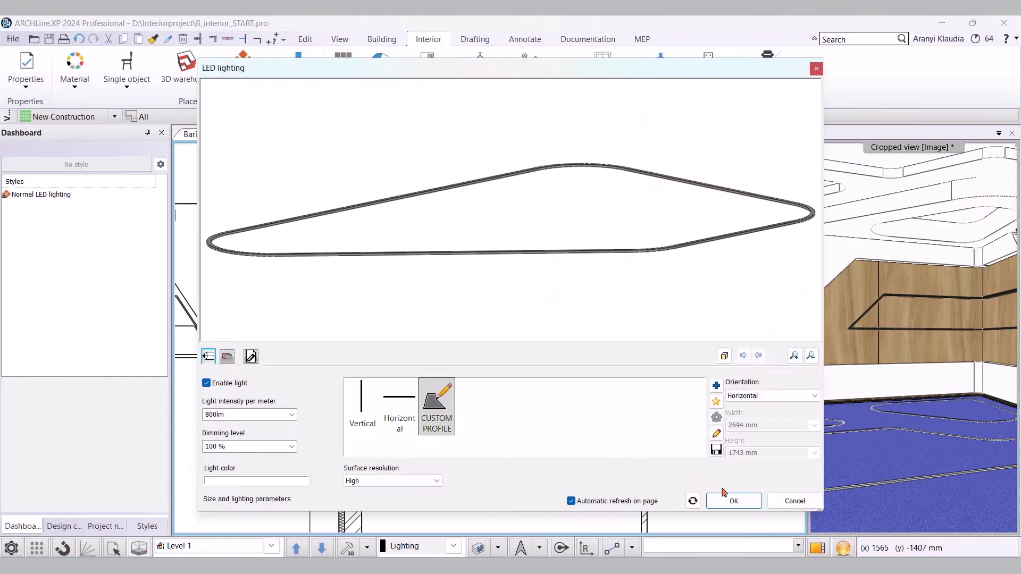
click(720, 499)
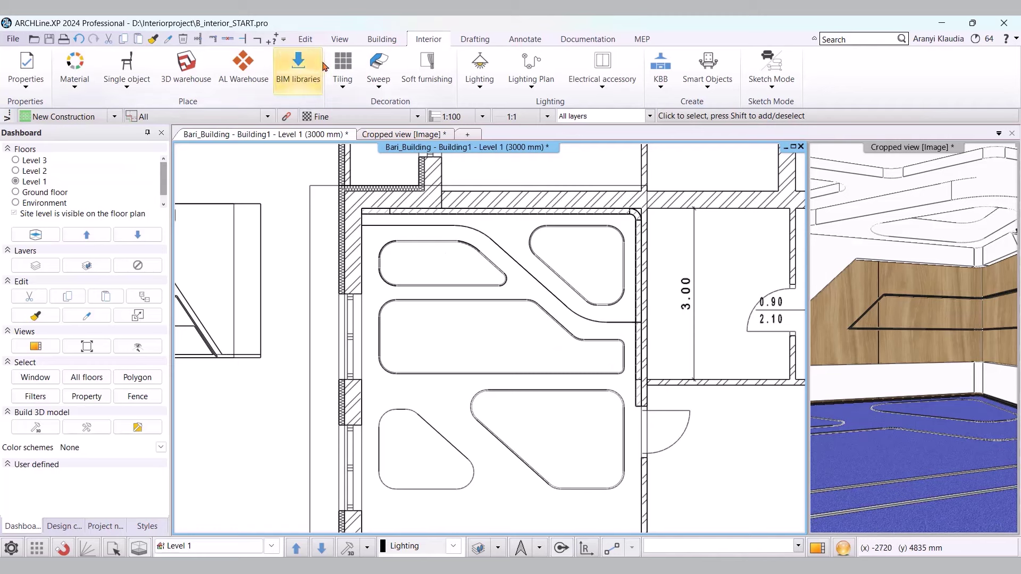
- Add an LED light strip around the closed outline of the lower-left ceiling opening, keeping 800 lm per metre
click(377, 79)
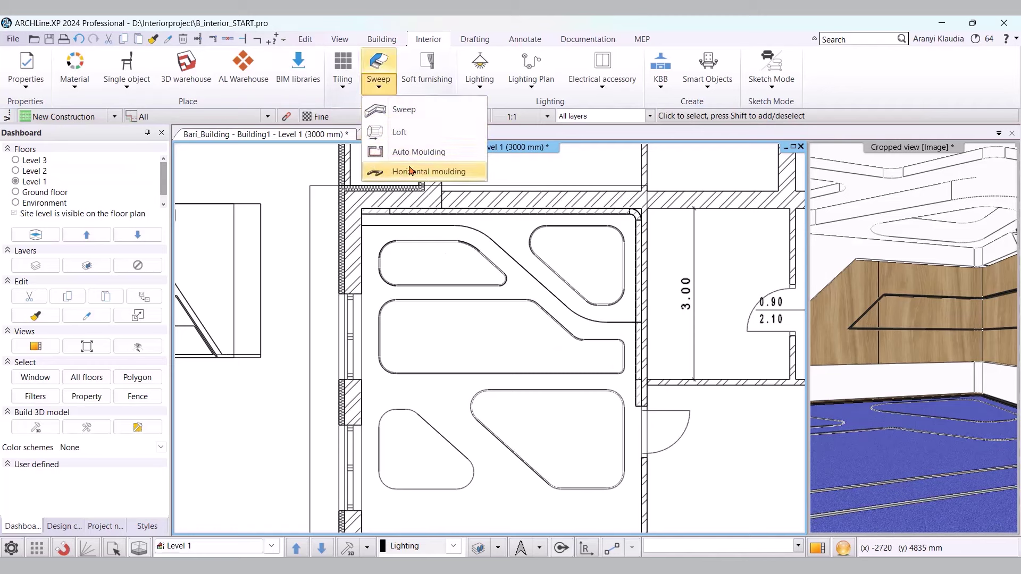
click(479, 66)
click(498, 178)
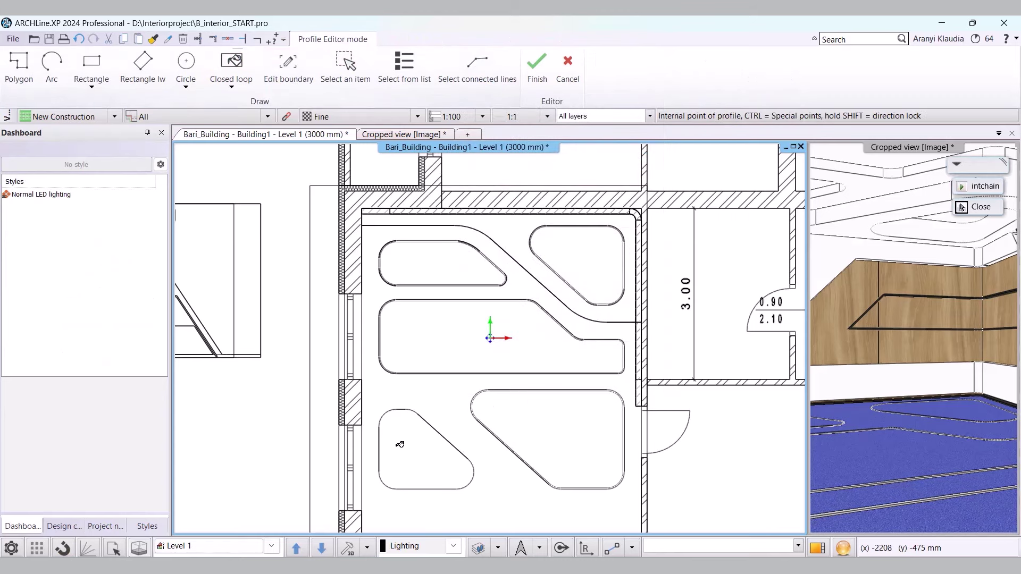
click(501, 433)
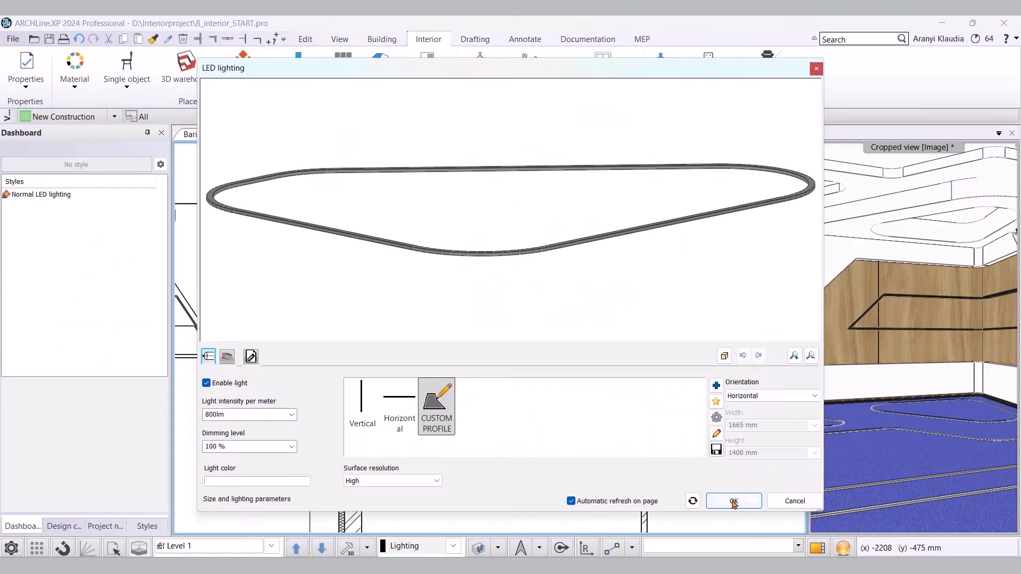
click(733, 501)
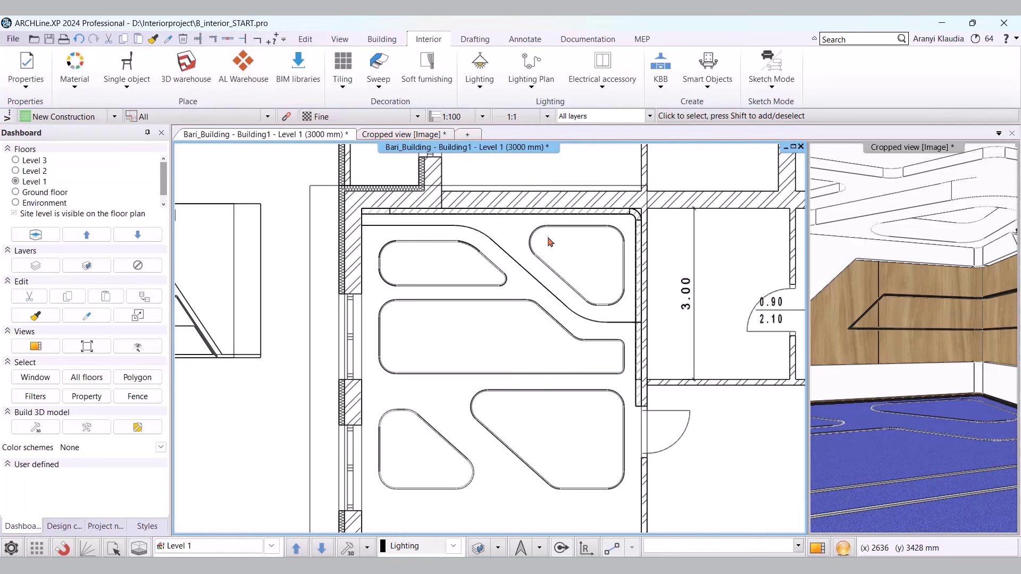
- Set the base elevation of all five ceiling-opening LED strips to 2690 mm
click(548, 232)
shift+click(445, 246)
shift+click(448, 307)
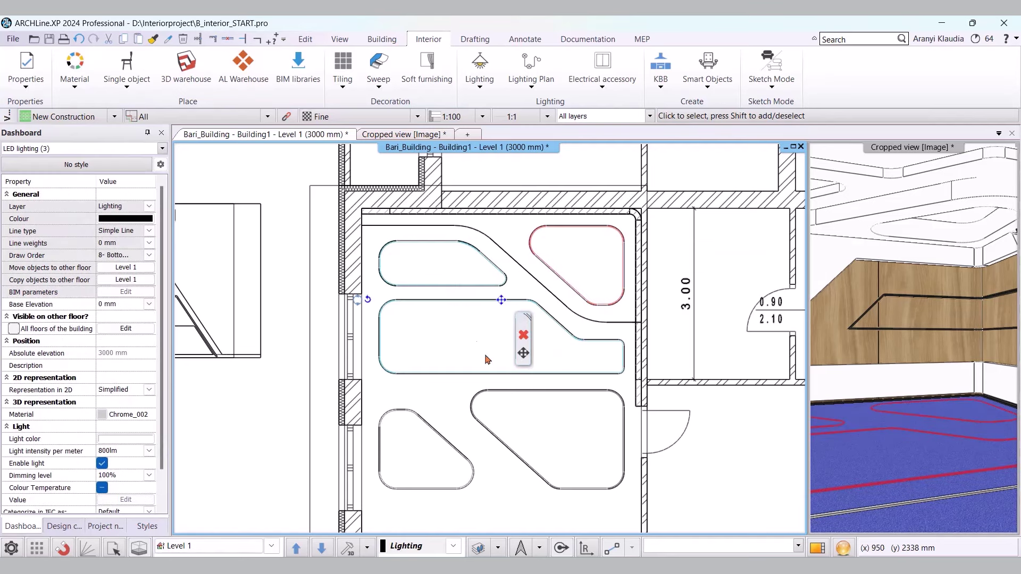
shift+click(515, 400)
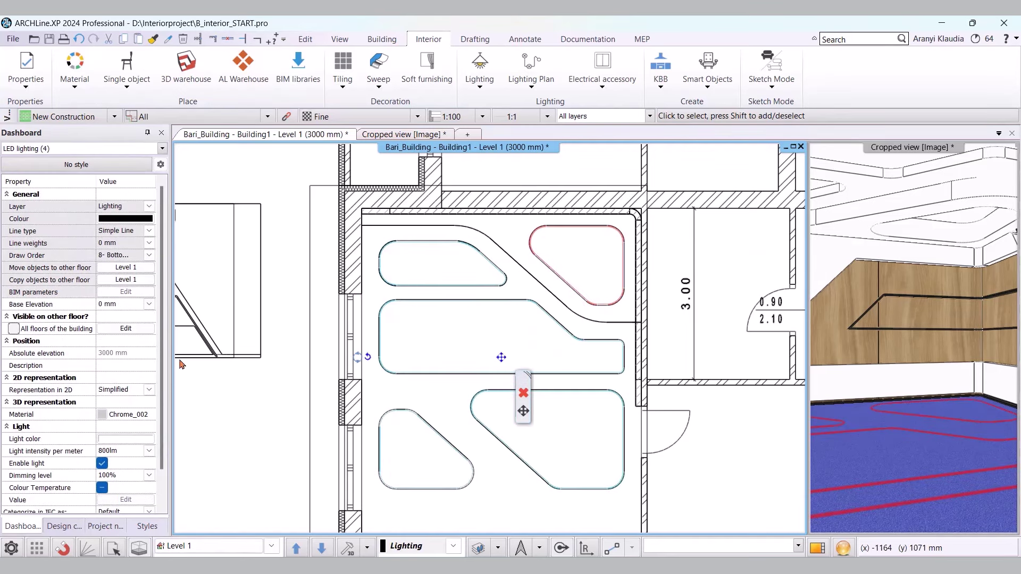
click(113, 304)
text(2690)
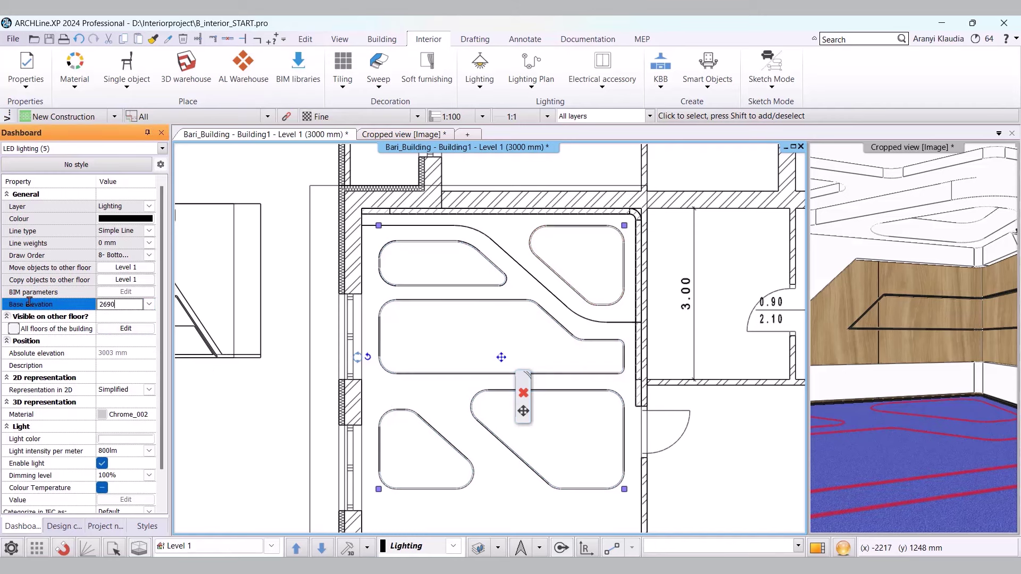
key(Return)
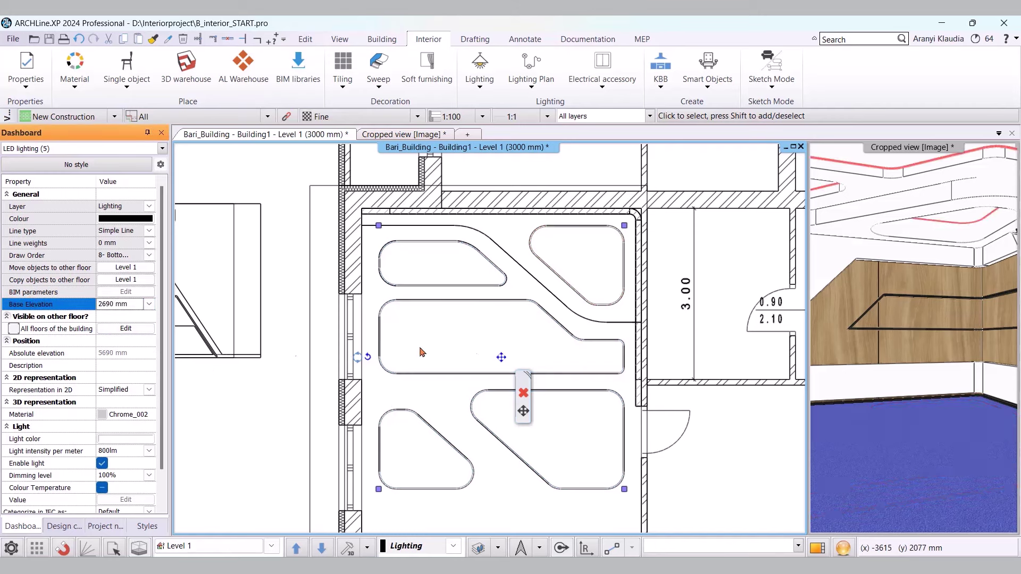
key(Escape)
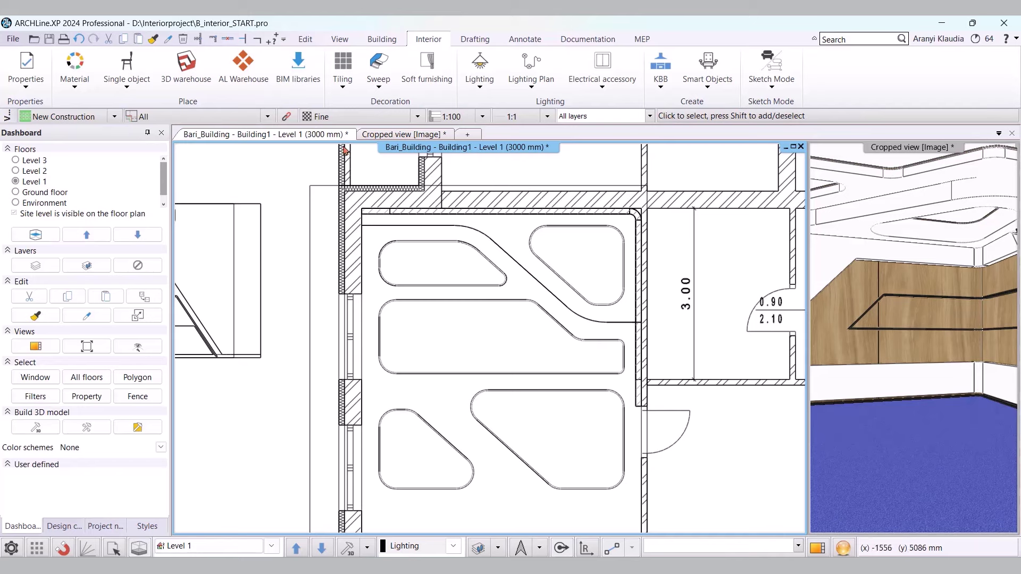
- In the cropped 3D view, begin an LED strip path along the lower black band, running from its right-hand bend to the rounded wall corner
click(374, 137)
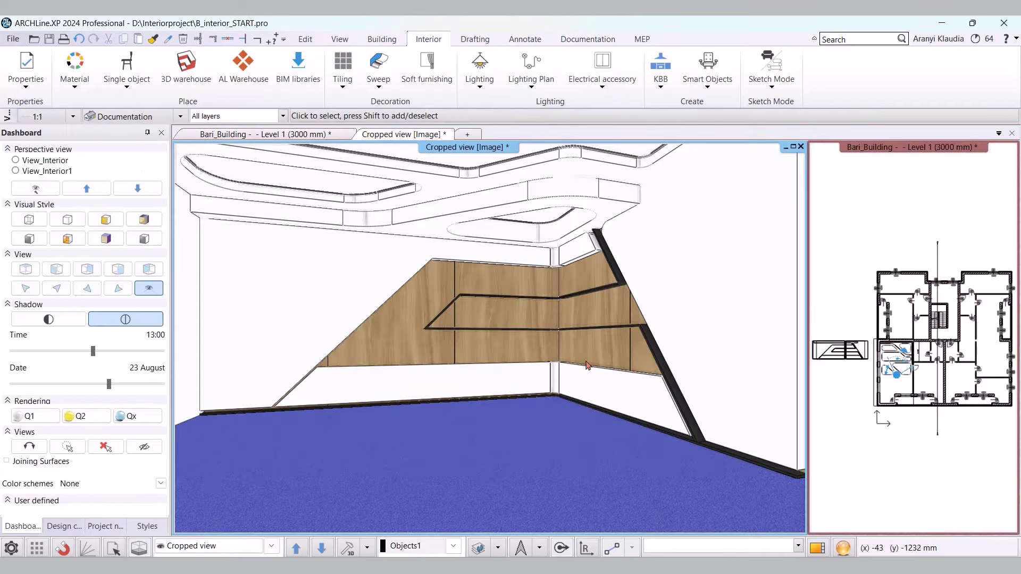
scroll(670, 347, up, 4)
mouse_move(612, 410)
middle_down()
mouse_move(520, 442)
mouse_move(527, 450)
middle_up()
click(480, 75)
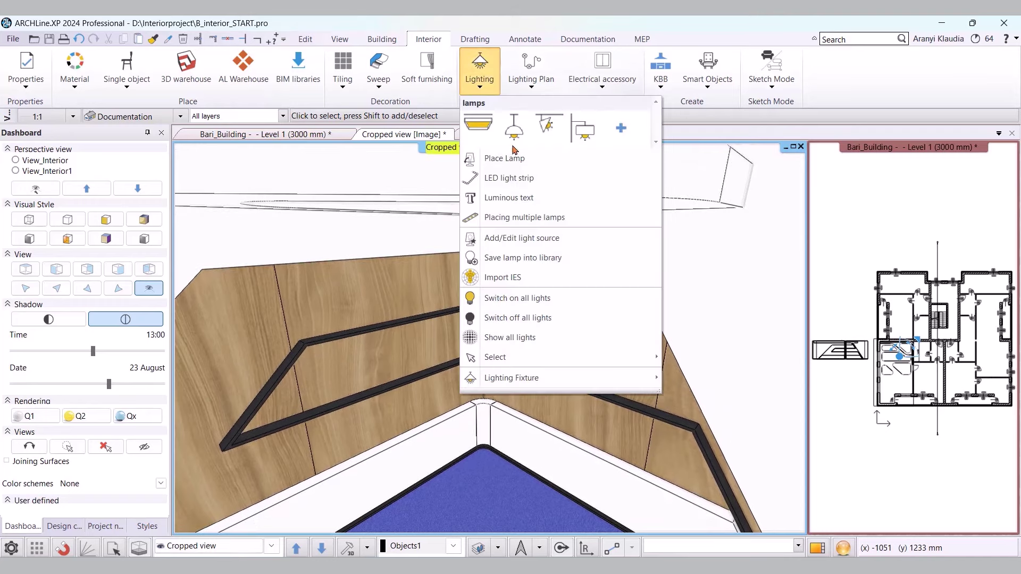
click(531, 181)
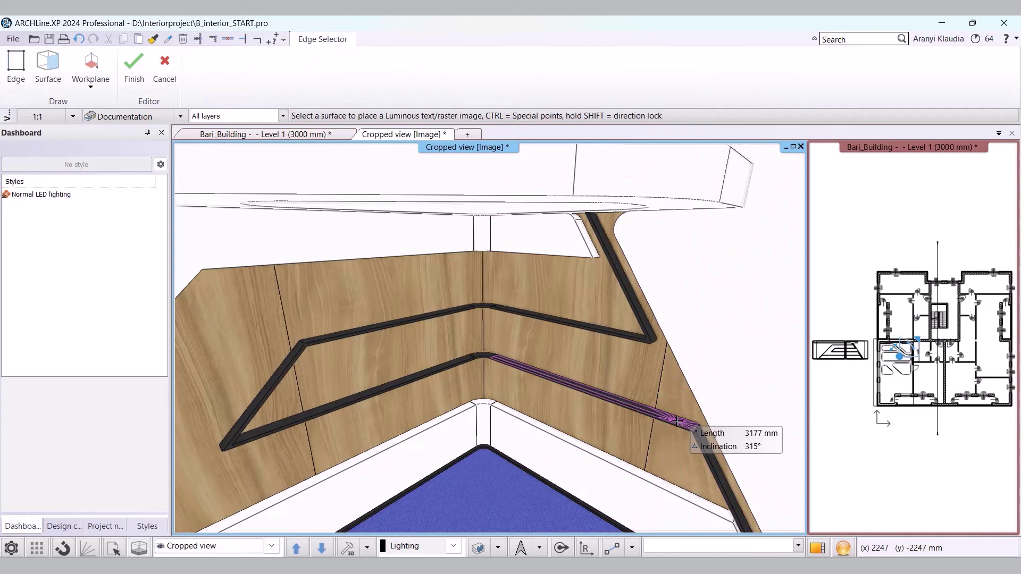
click(677, 421)
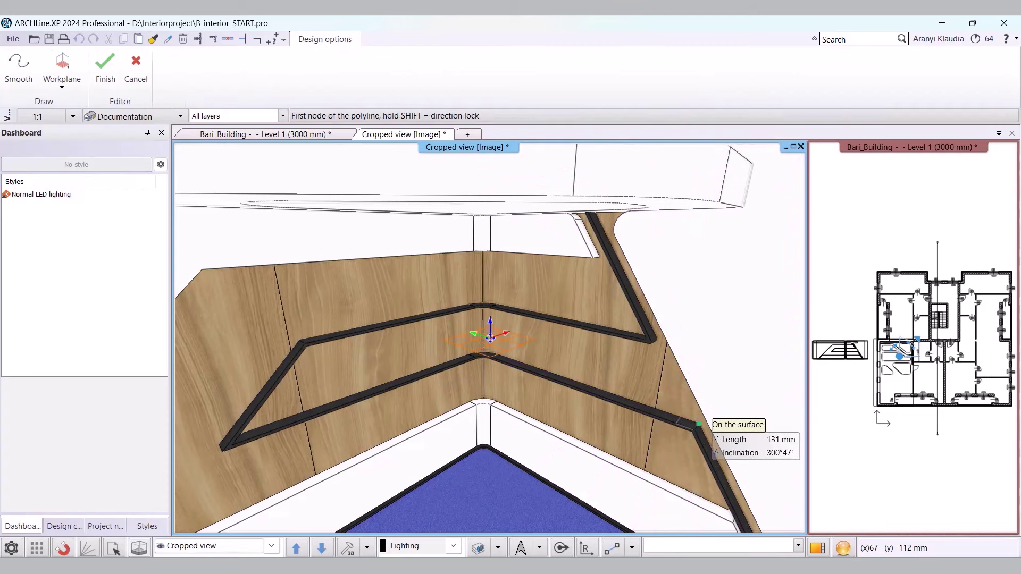
click(698, 424)
scroll(508, 367, up, 4)
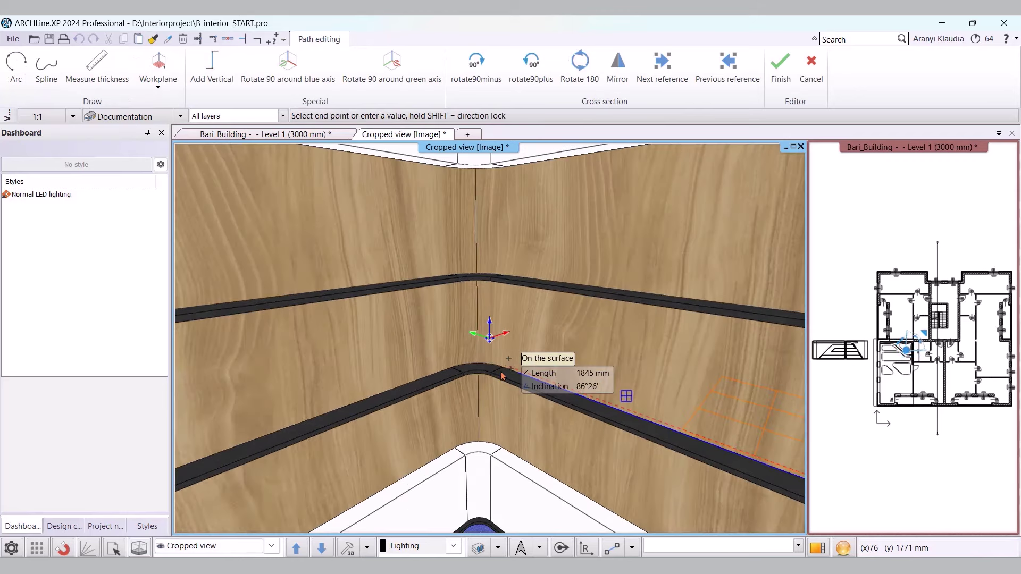
click(504, 367)
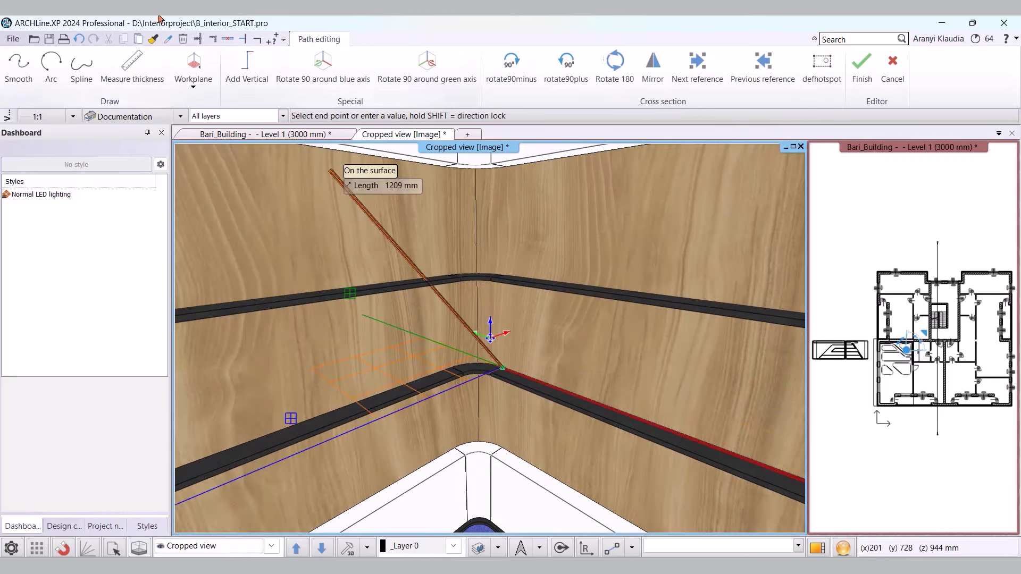
- Continue the path with an arc around the corner and a straight run to the band's left end, then create the strip at 800 lm per metre
click(58, 65)
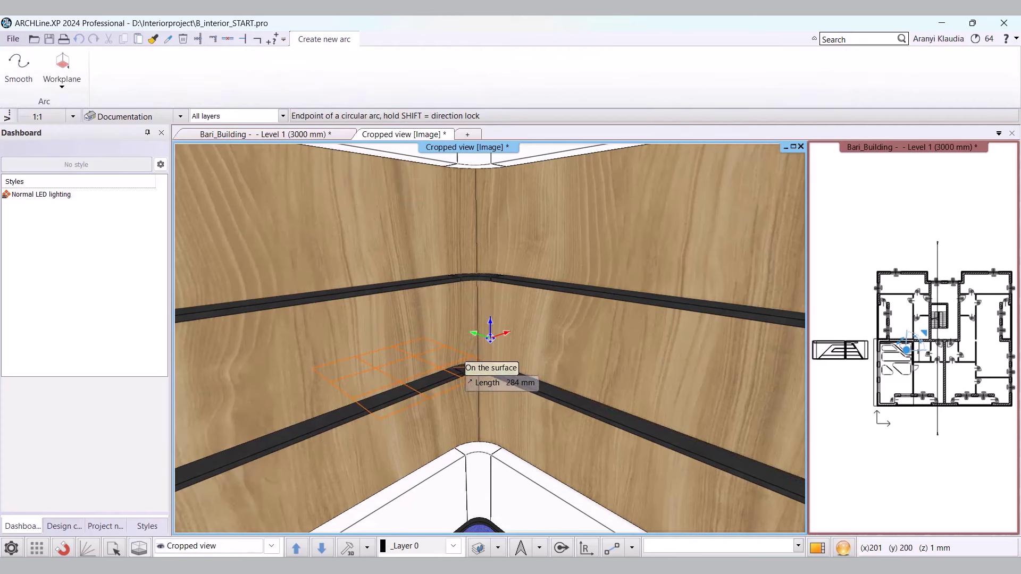
click(453, 367)
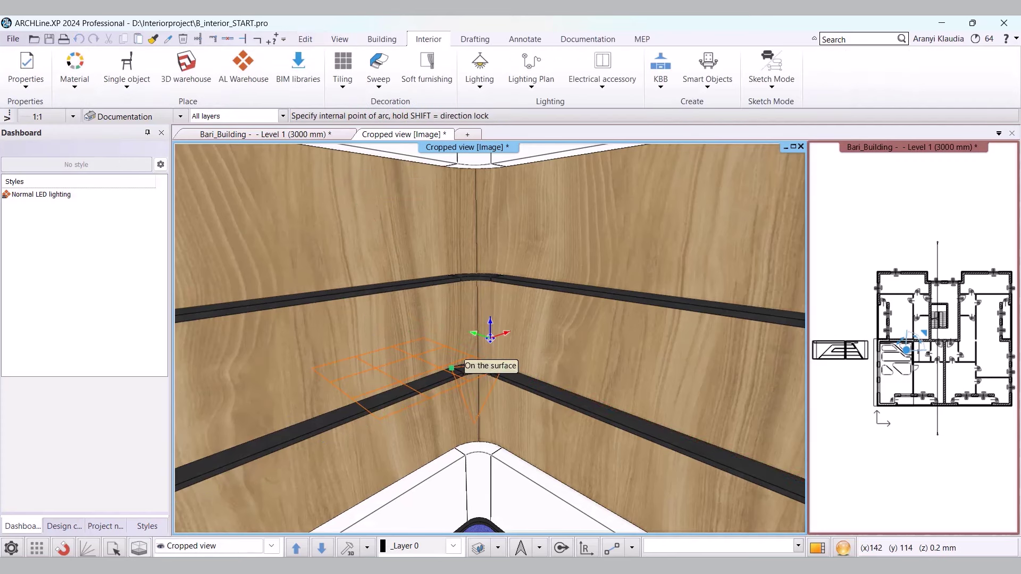
click(467, 365)
scroll(457, 383, down, 2)
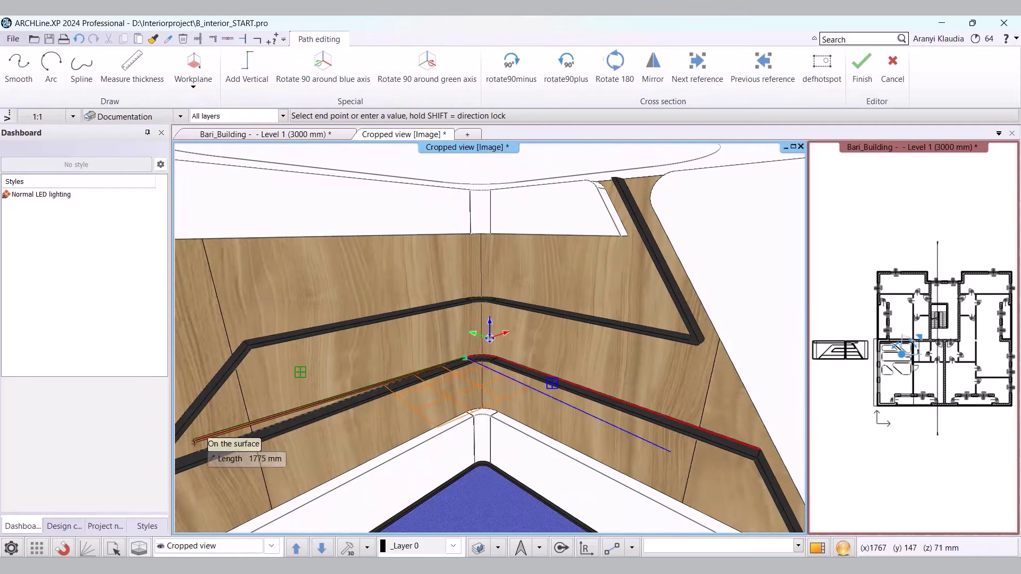
scroll(196, 441, up, 1)
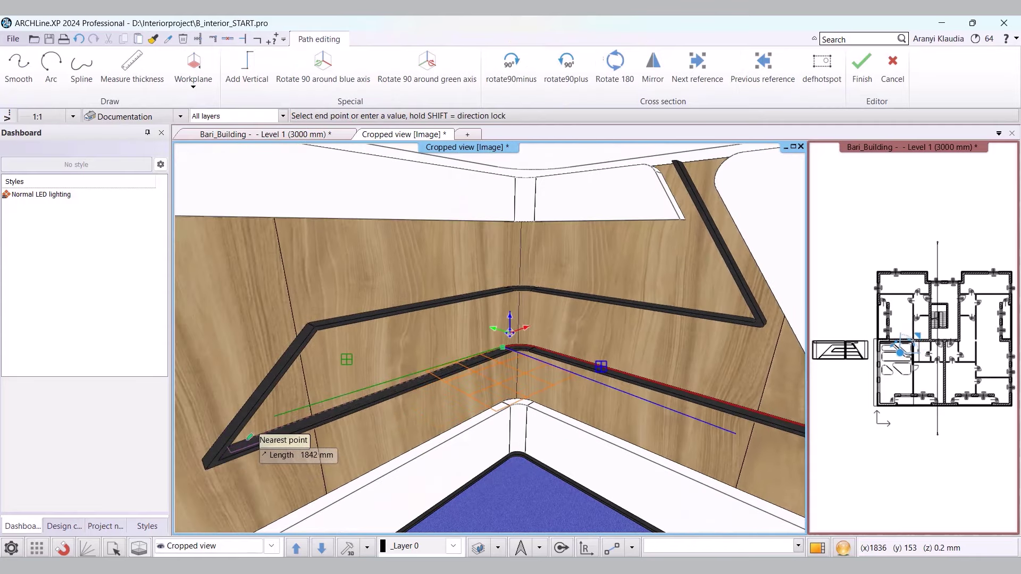
click(248, 438)
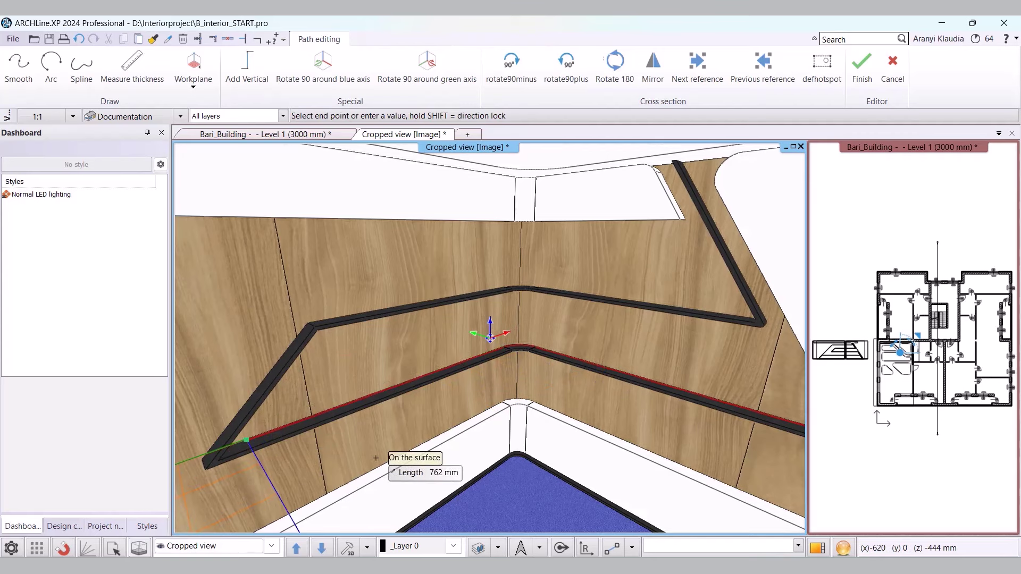
key(Return)
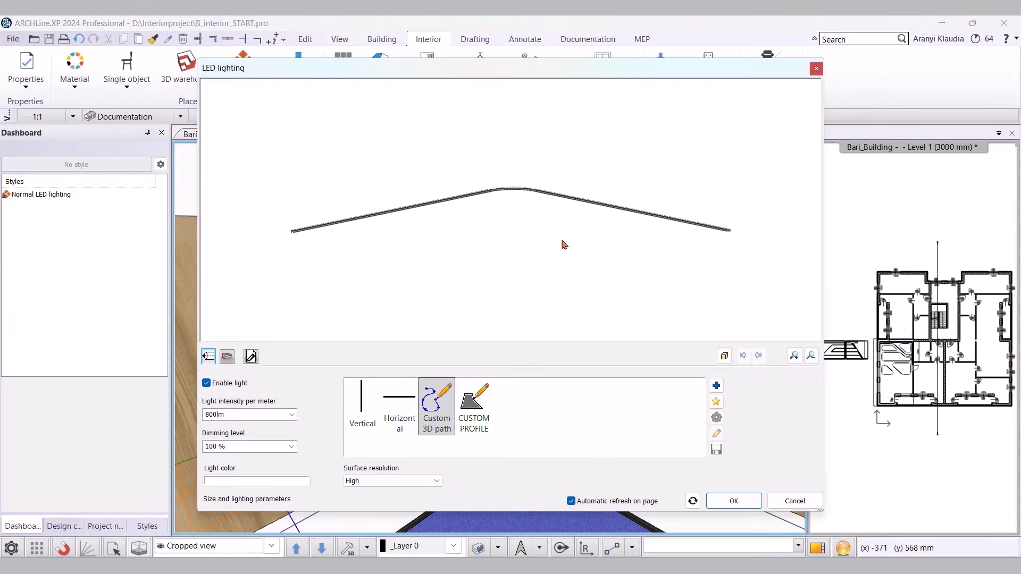
click(733, 501)
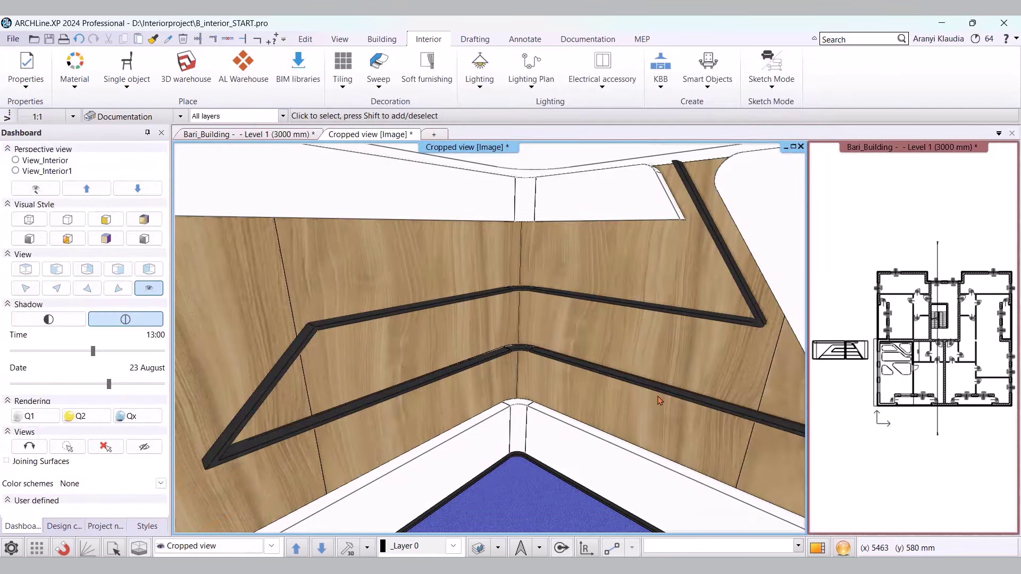
- Set the base elevation of the lower band's LED strip to 1070 mm
click(512, 352)
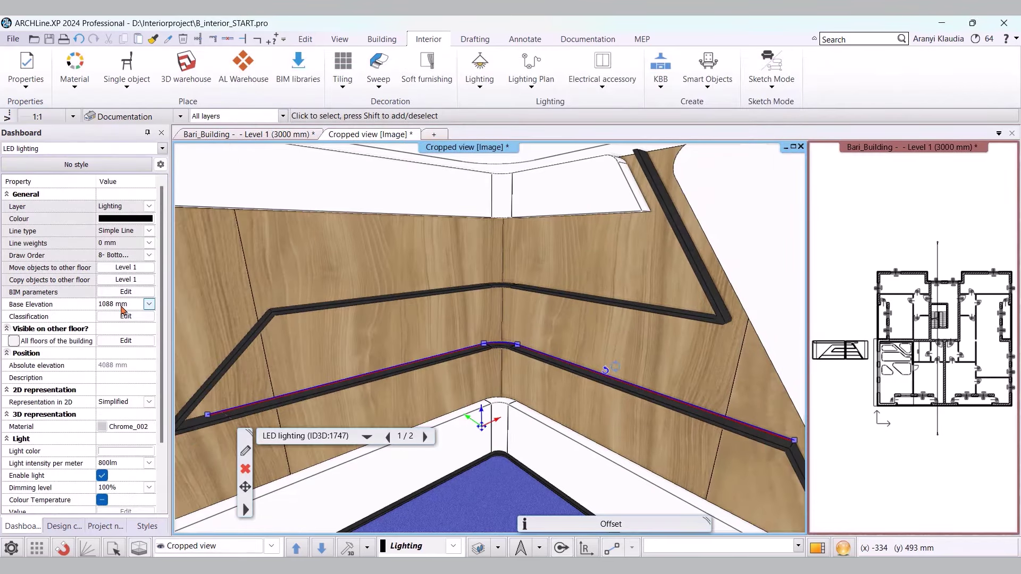
click(138, 302)
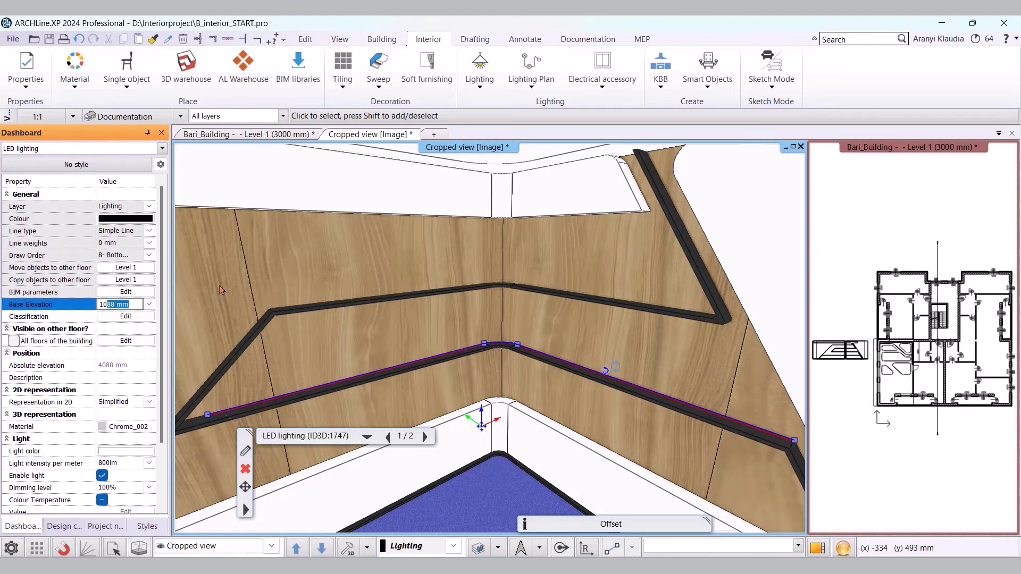
key(Return)
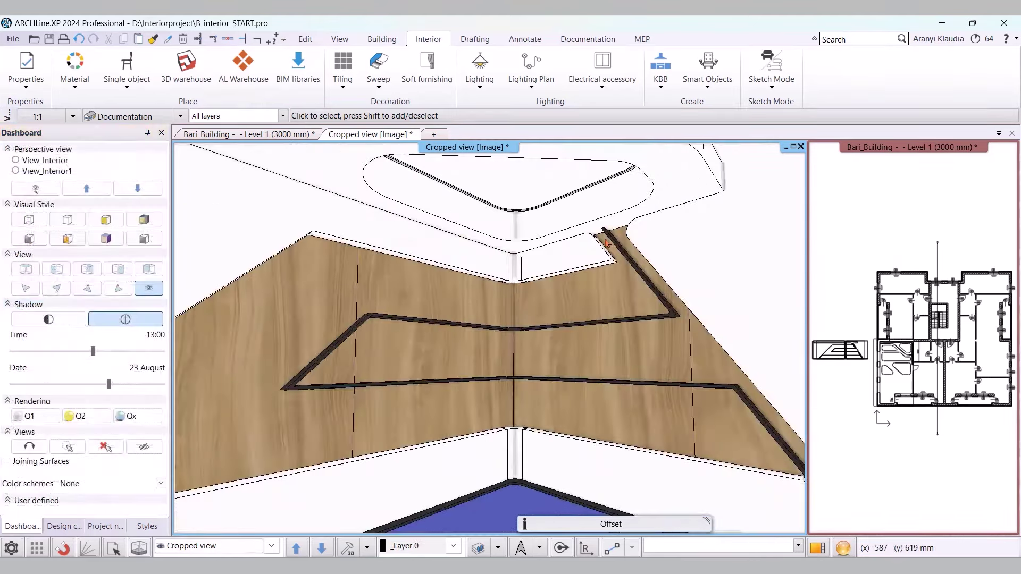
- Copy the lower band's LED strip vertically to the underside of the upper black band
middle_drag(604, 237, 601, 230)
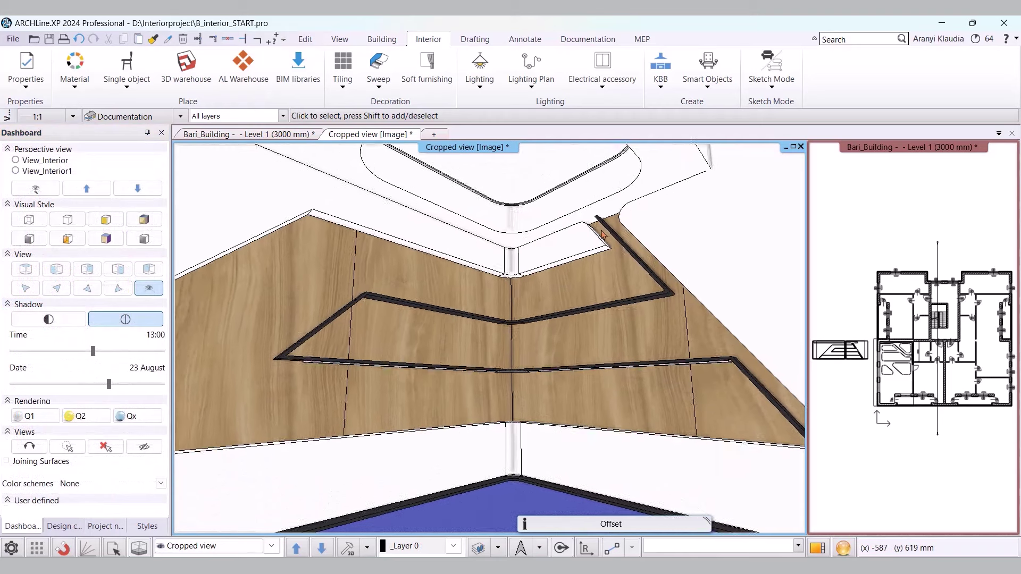
click(528, 371)
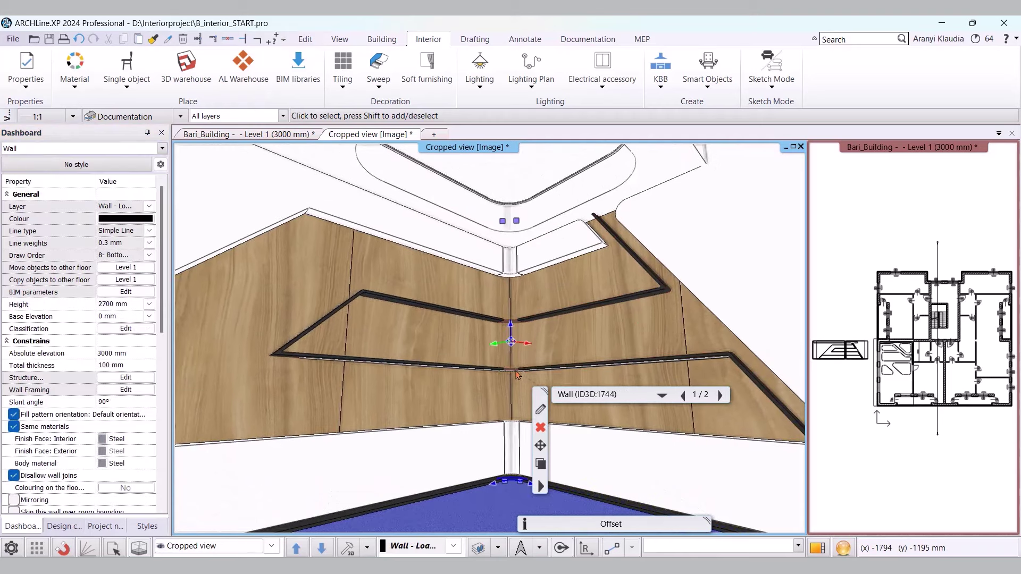
key(Escape)
click(514, 367)
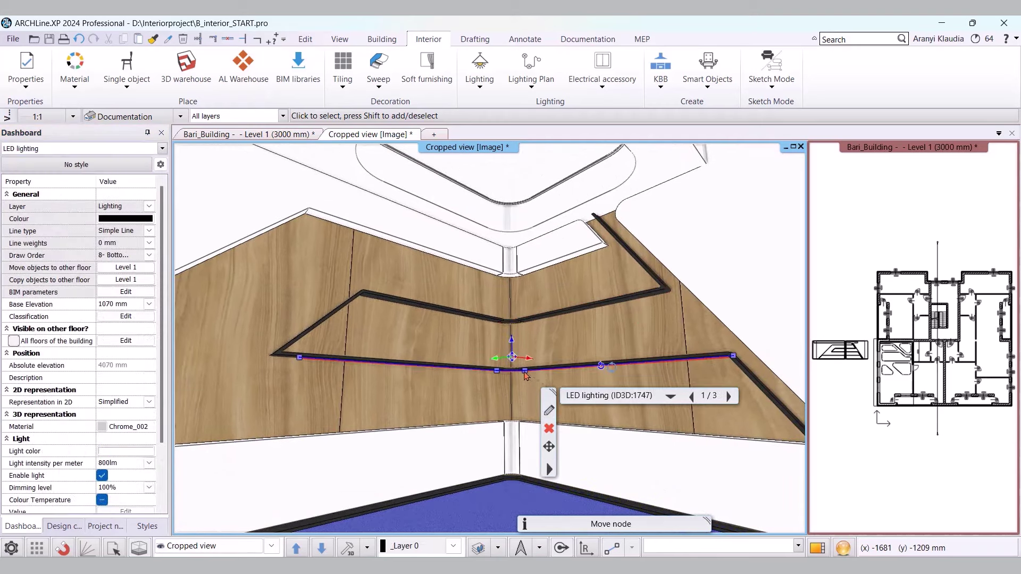
click(512, 345)
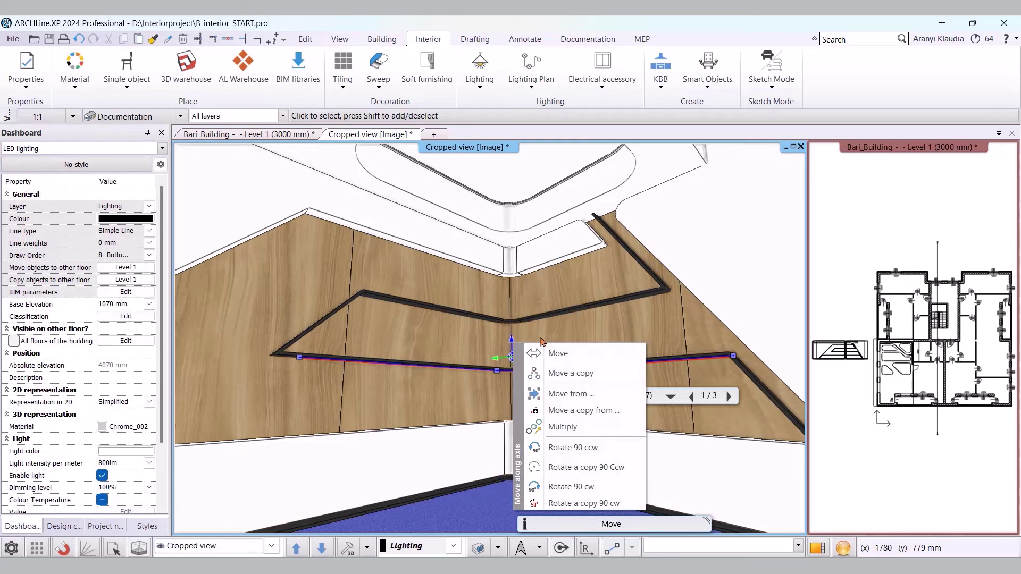
click(577, 372)
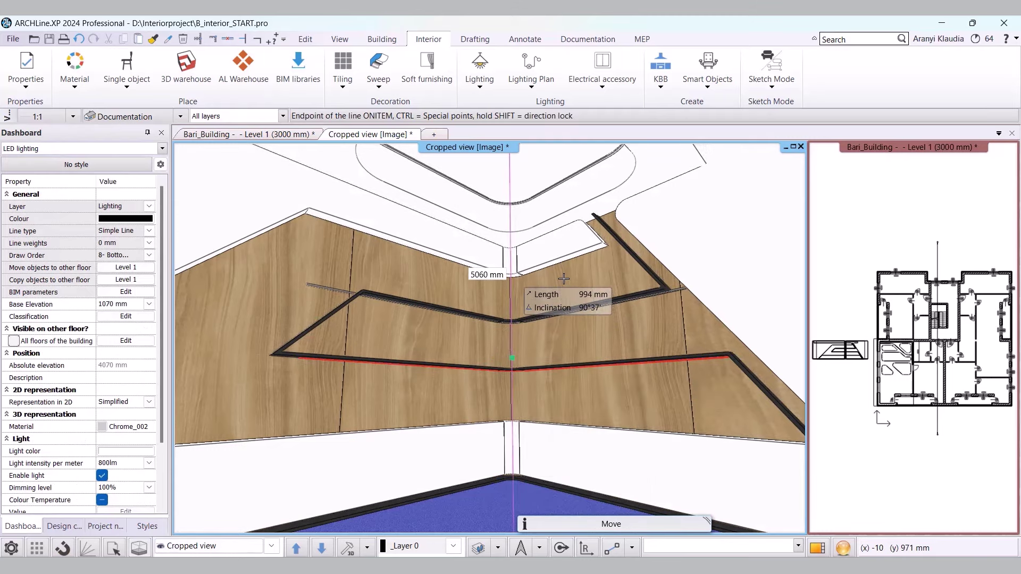
scroll(560, 279, up, 4)
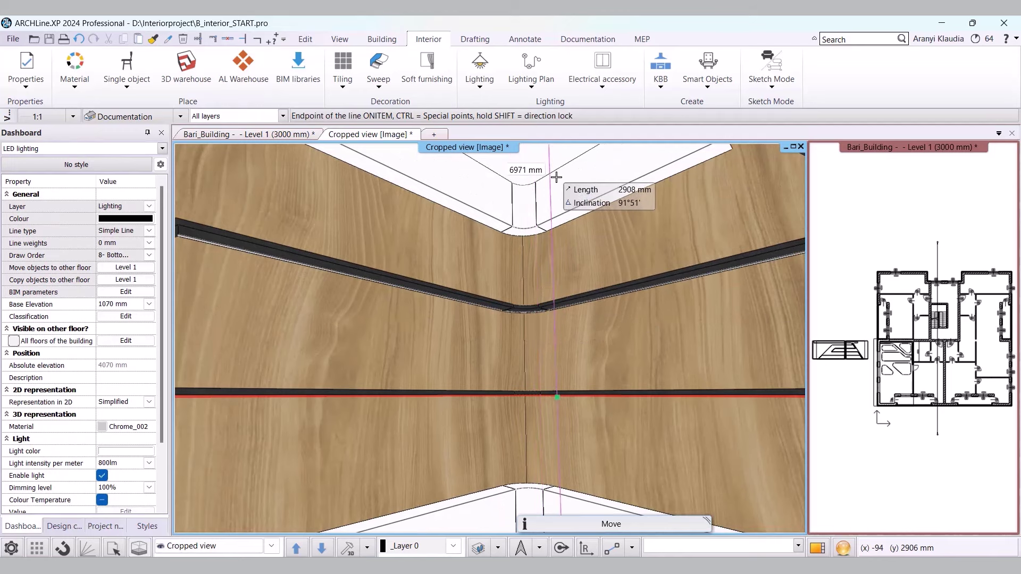
click(558, 310)
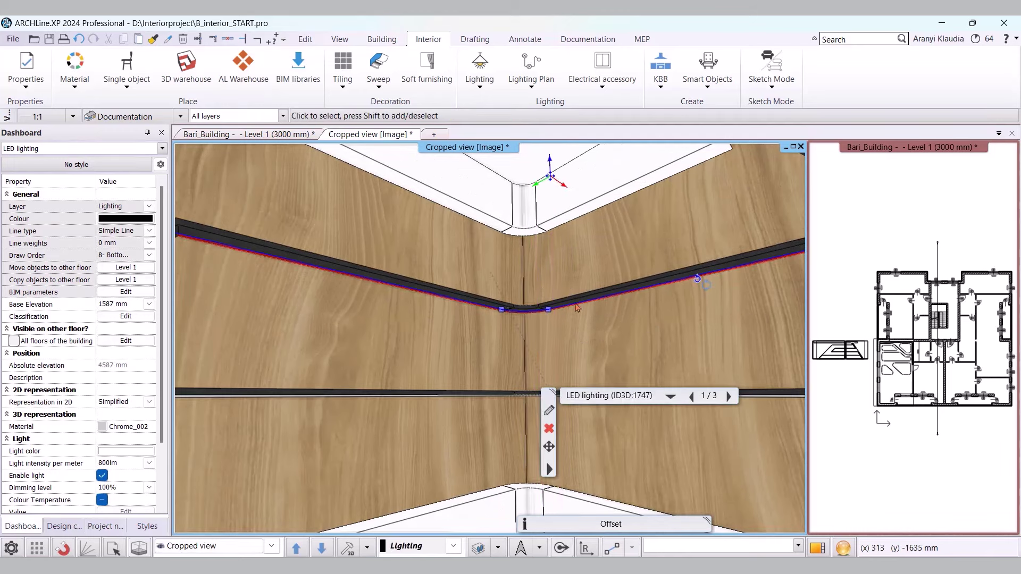
- Move both end nodes of the copied LED strip onto the left and right ends of the upper black band
scroll(579, 318, down, 4)
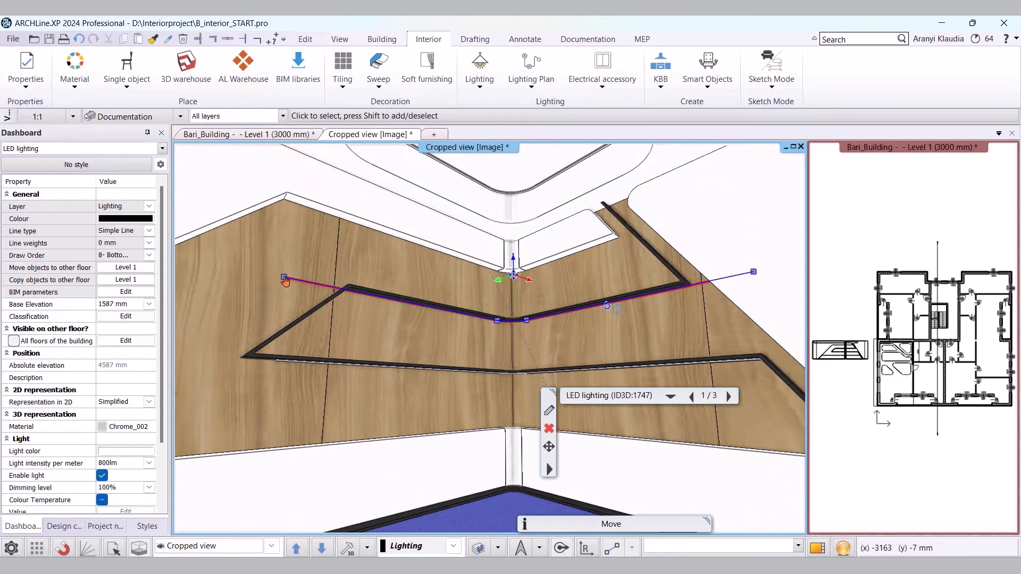
right_click(285, 281)
click(330, 298)
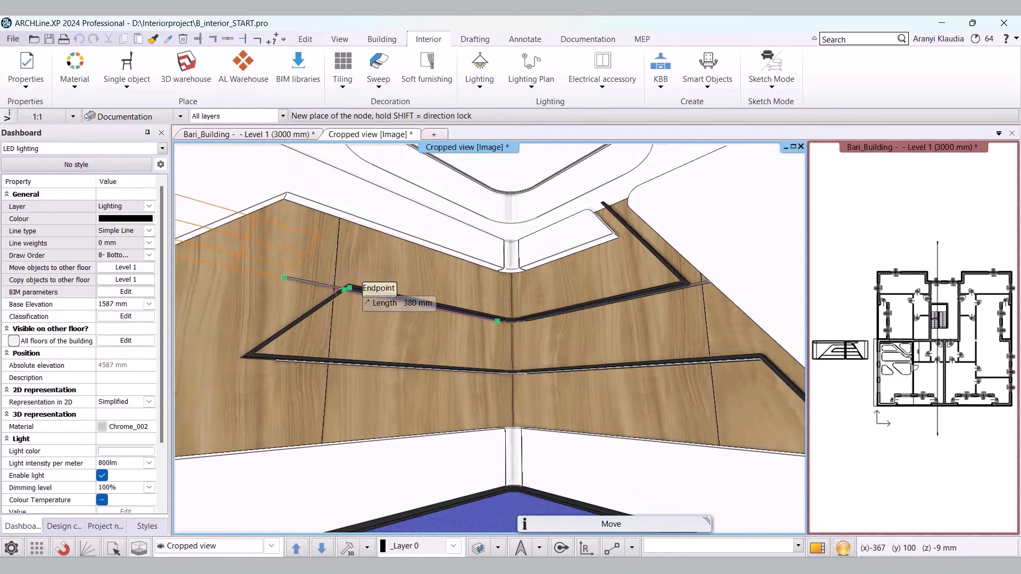
click(345, 289)
right_click(755, 275)
click(797, 292)
click(690, 285)
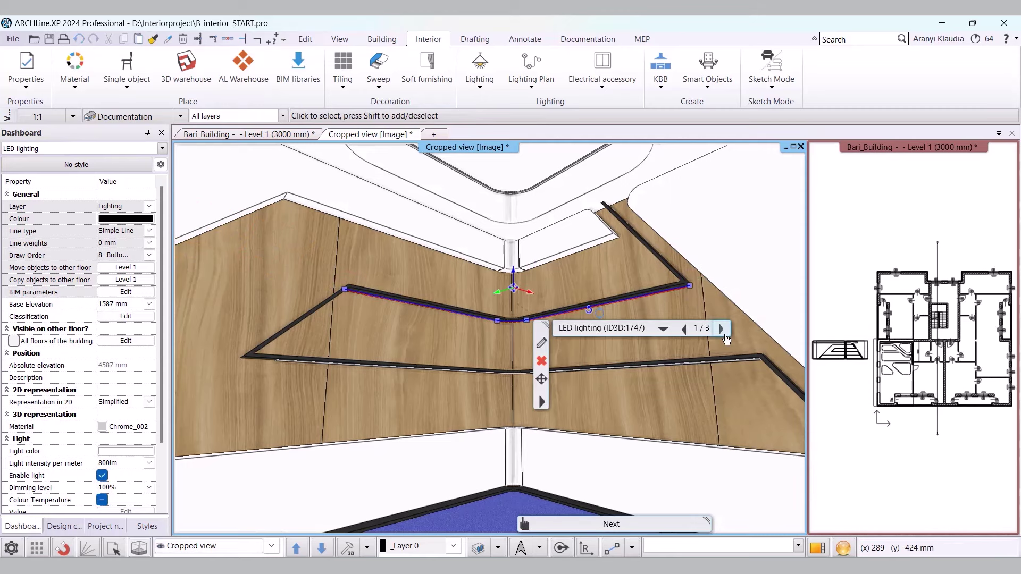
- Create an LED light strip along the sloping black band, from the lower horizontal band's right end down to the floor
key(Escape)
scroll(718, 386, down, 1)
middle_drag(716, 382, 560, 303)
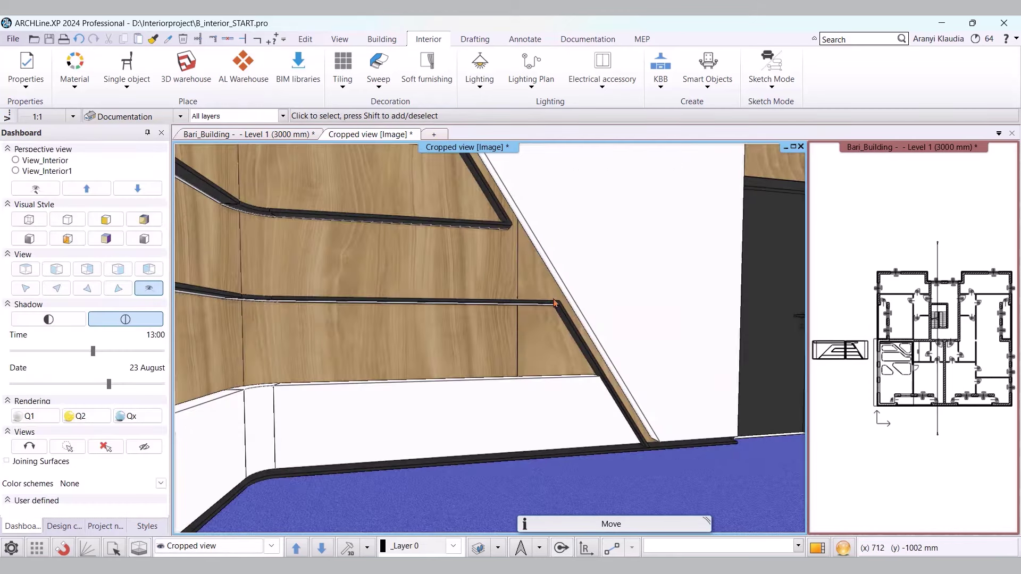
click(479, 72)
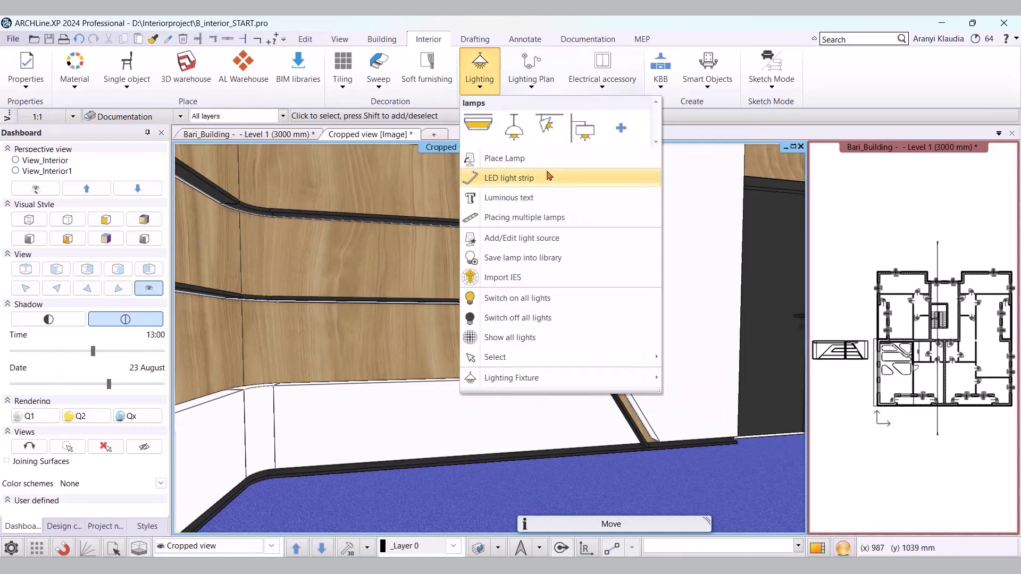
click(528, 187)
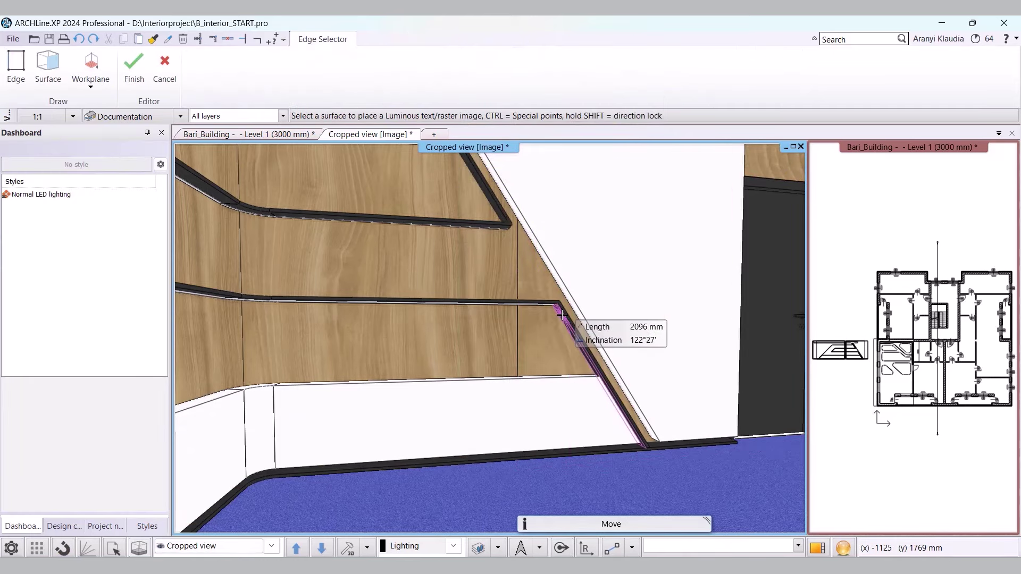
click(558, 304)
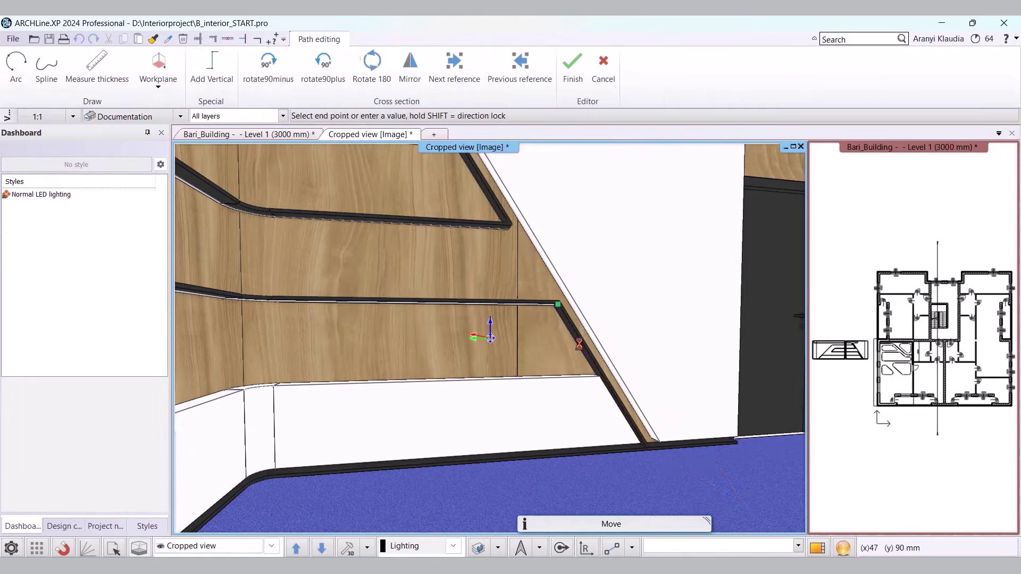
click(643, 448)
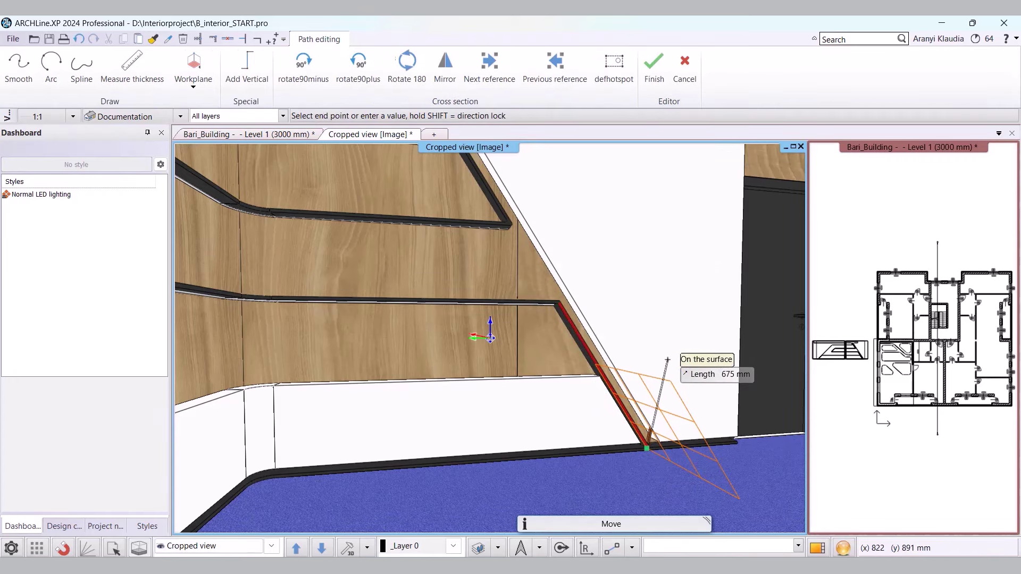
key(Return)
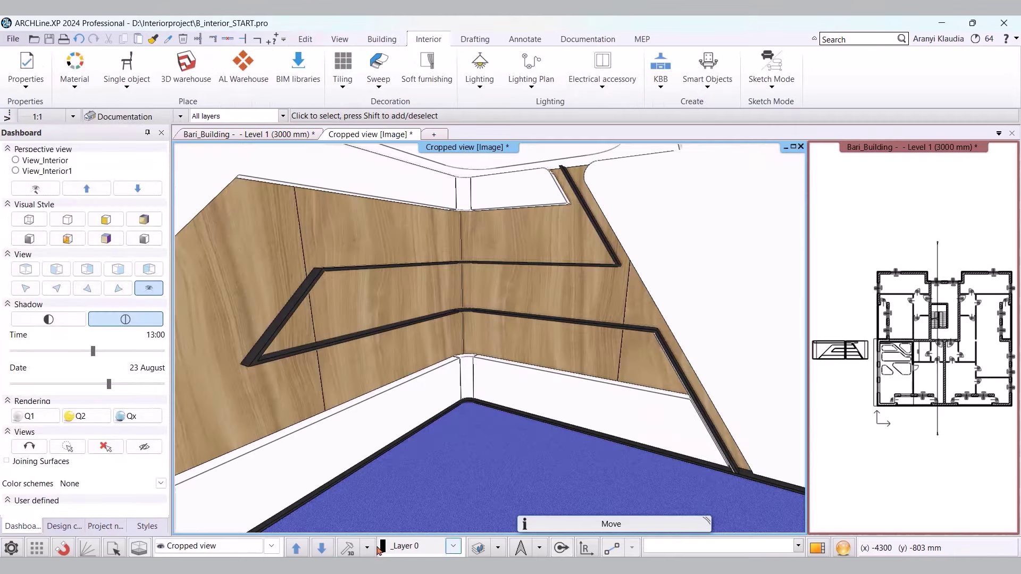
- Choose a view for the 3D window from the list of available views
click(270, 546)
click(198, 511)
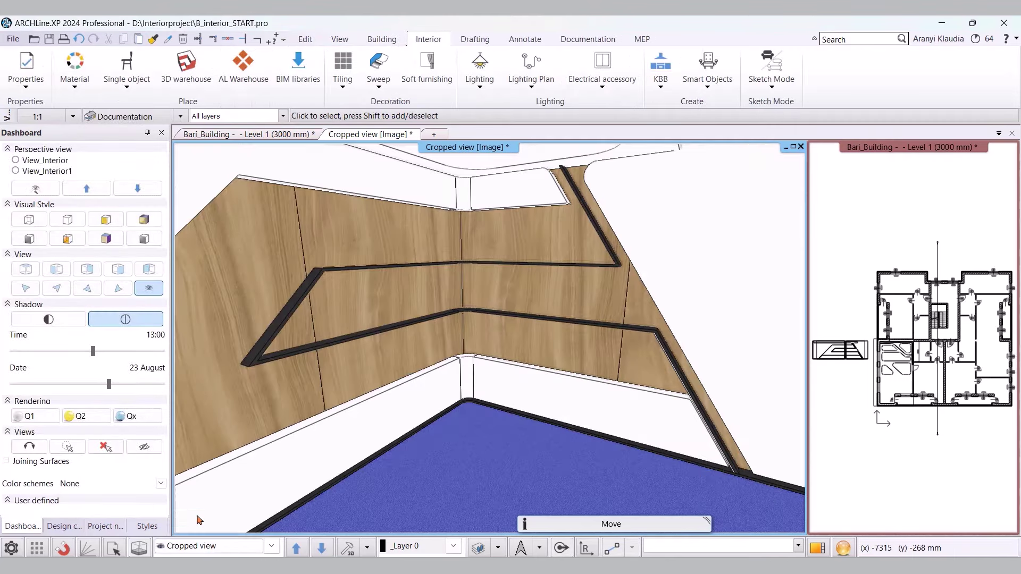